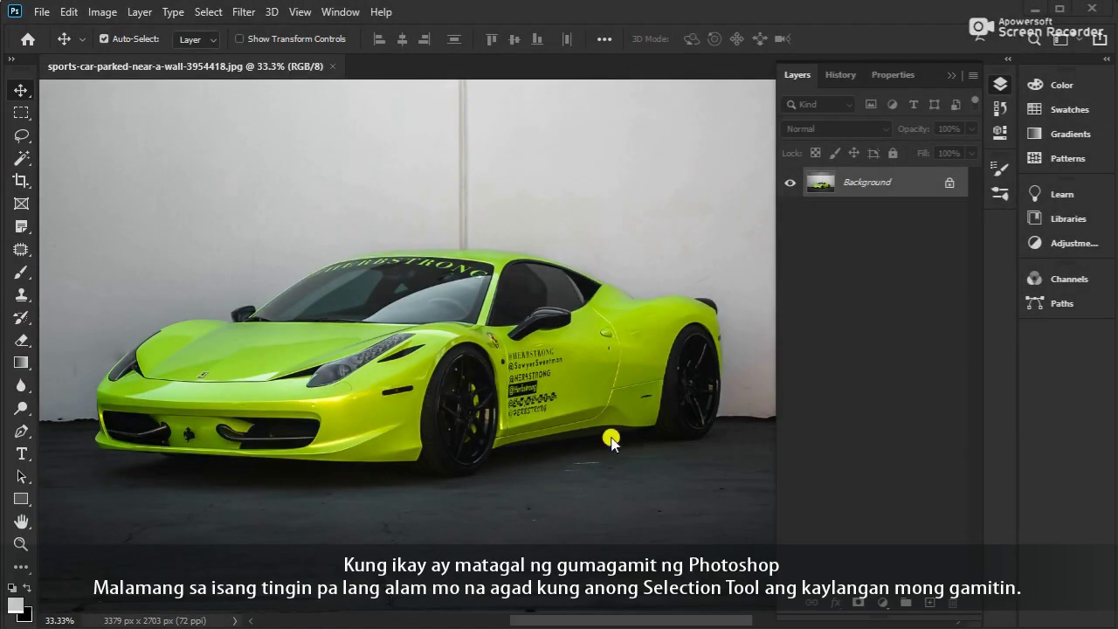
Select the whole lime-green sports car by looping around it with the Object Selection tool in Lasso mode
key(l)
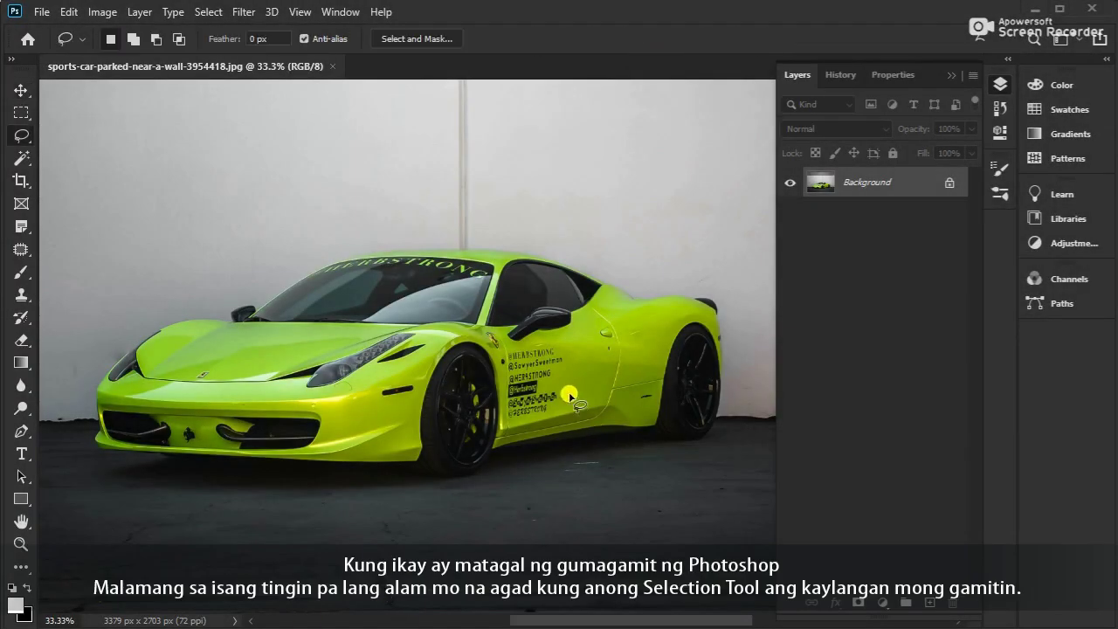
click(24, 162)
right_click(22, 160)
click(95, 154)
mouse_move(196, 303)
mouse_down()
mouse_move(100, 356)
mouse_move(80, 446)
mouse_move(126, 483)
mouse_move(339, 485)
mouse_move(507, 504)
mouse_move(688, 455)
mouse_move(758, 319)
mouse_move(622, 244)
mouse_move(214, 297)
mouse_up()
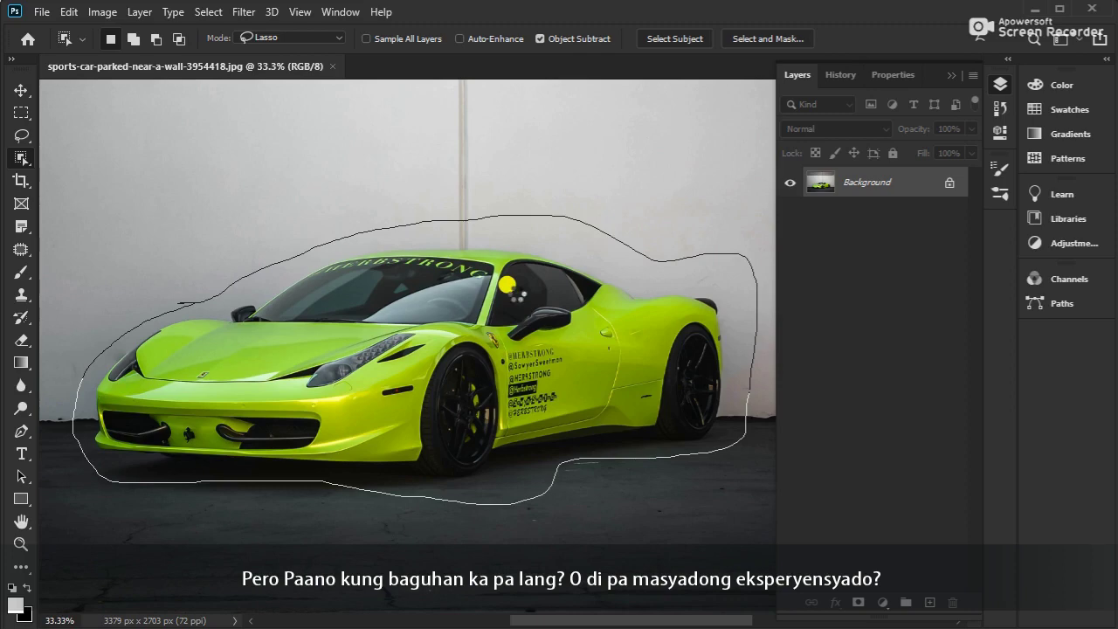
Examine the car selection's edge up close along the underside and around the rear wheel
key(l)
scroll(465, 472, up, 8)
mouse_move(686, 423)
mouse_down()
mouse_move(495, 411)
mouse_move(494, 394)
mouse_up()
mouse_move(647, 360)
mouse_down()
mouse_move(424, 261)
mouse_move(344, 387)
mouse_up()
drag(647, 379, 497, 355)
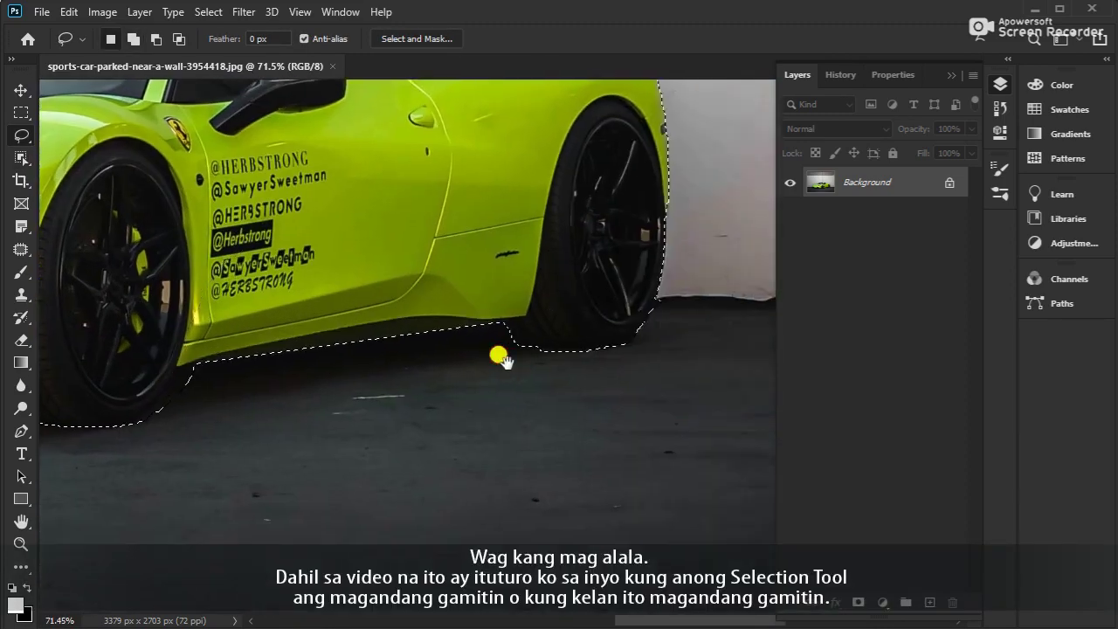
scroll(498, 354, up, 4)
scroll(612, 271, right, 3)
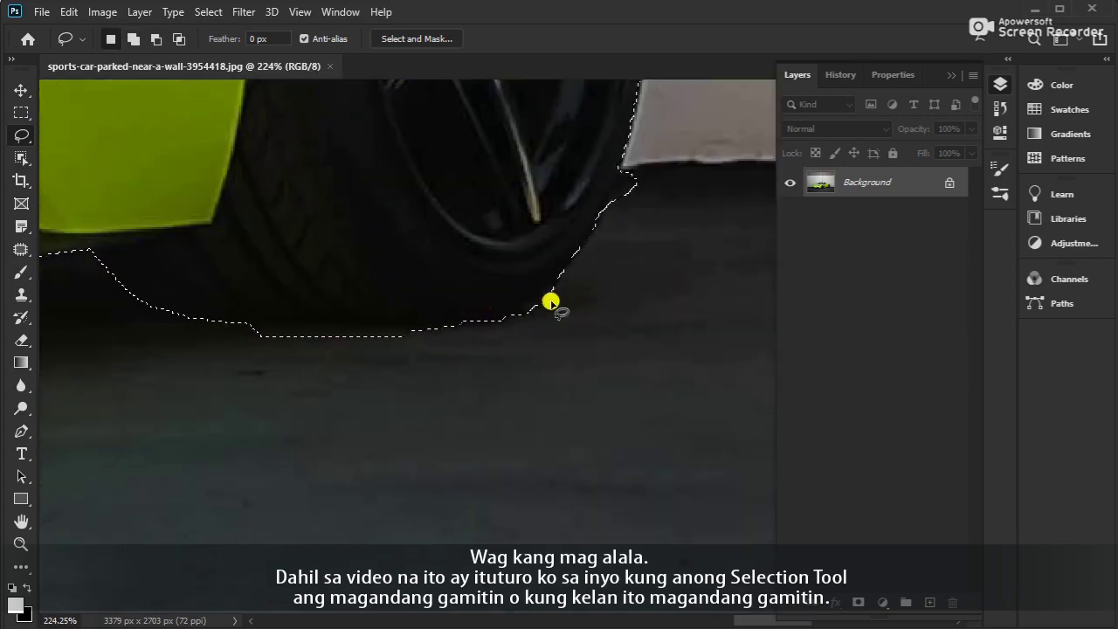
mouse_move(559, 276)
mouse_down()
mouse_move(512, 317)
mouse_move(260, 322)
mouse_move(725, 358)
mouse_up()
mouse_move(619, 169)
mouse_down()
mouse_move(539, 292)
mouse_move(454, 336)
mouse_up()
scroll(546, 376, down, 5)
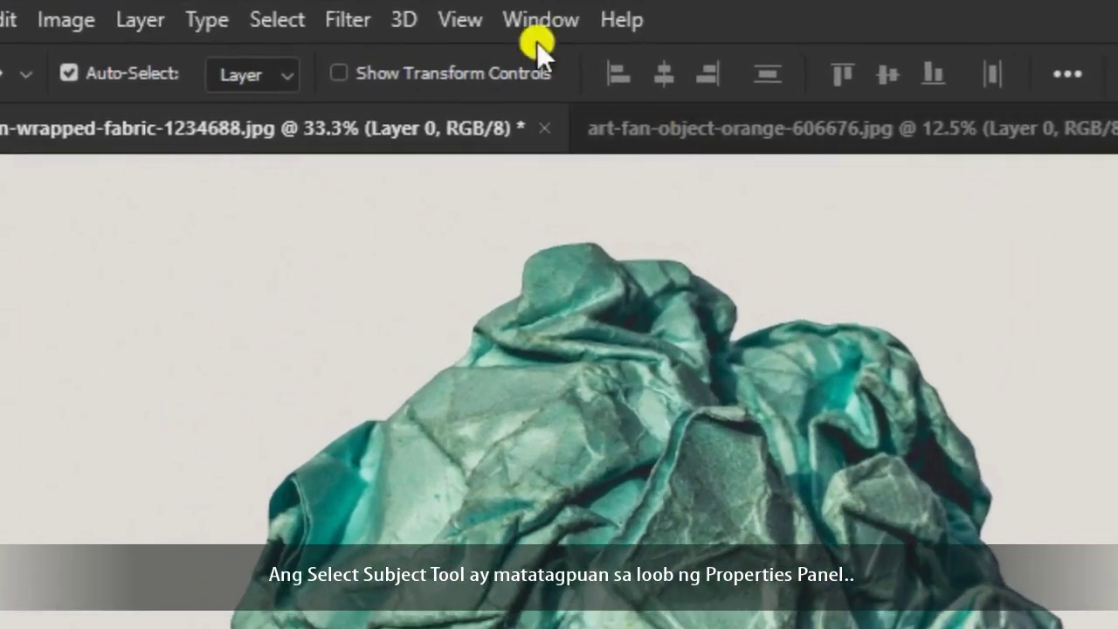
Show the layer properties and apply Select Subject to the crumpled green fabric, checking the outline around it
click(486, 22)
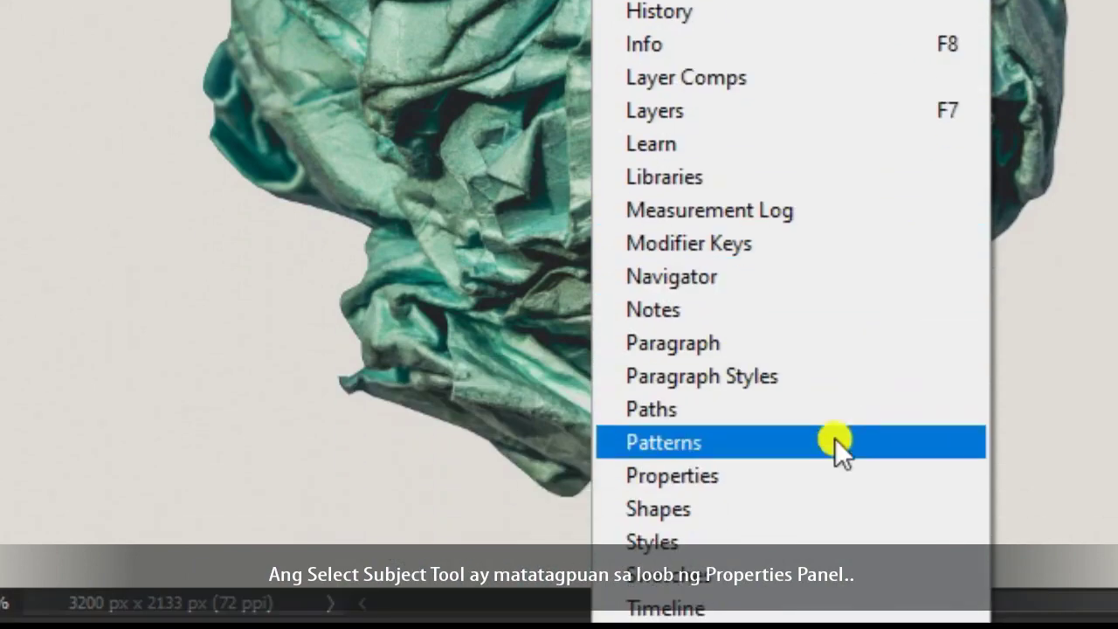
click(788, 477)
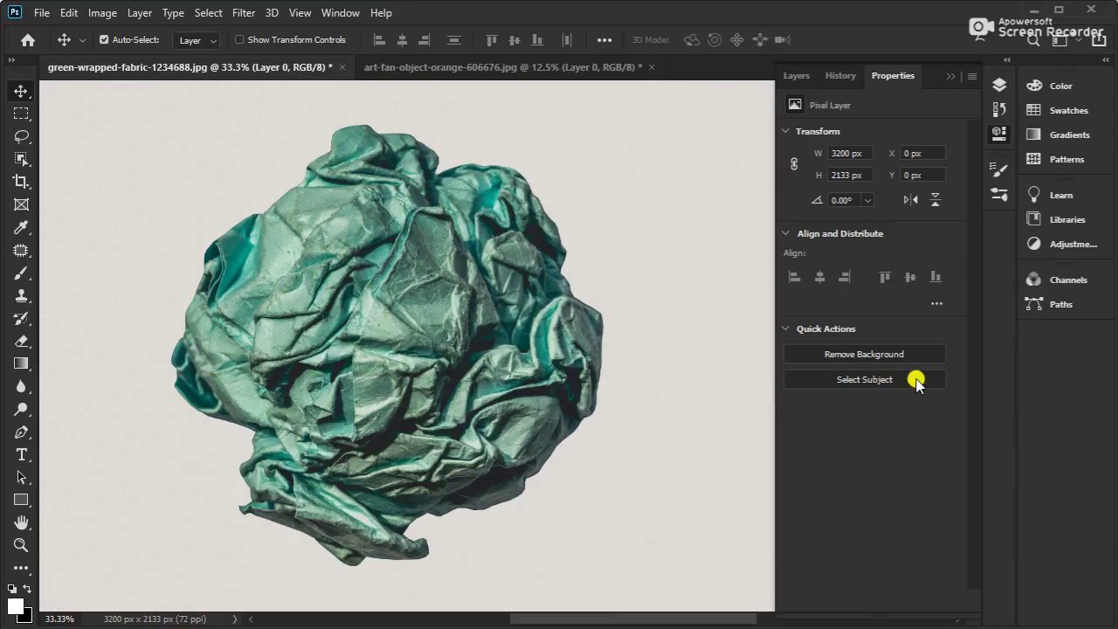
click(966, 568)
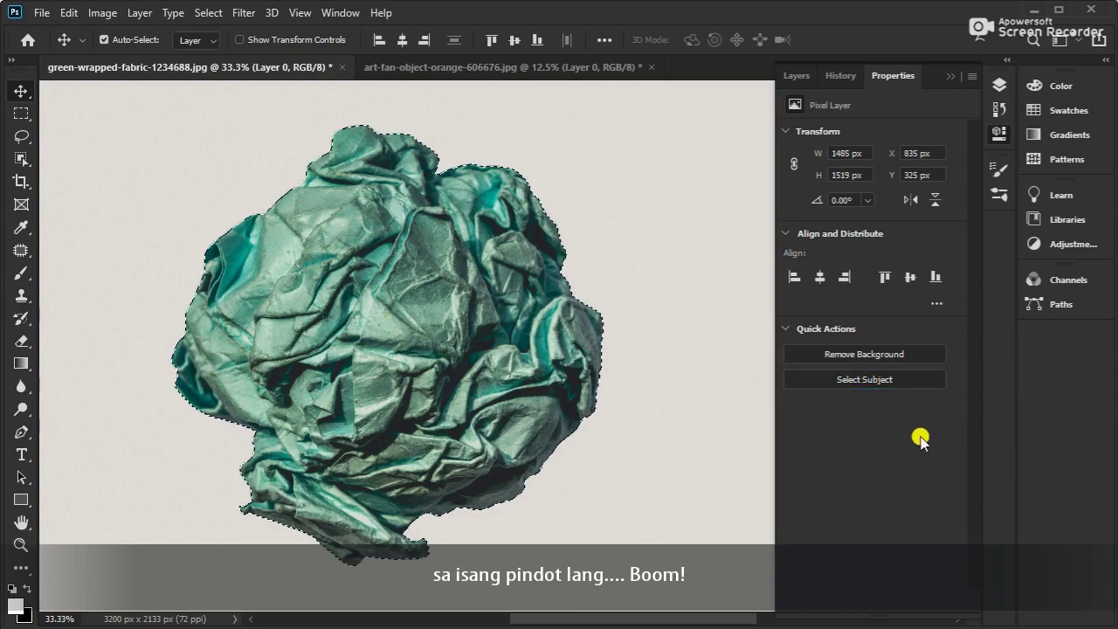
scroll(394, 519, up, 1)
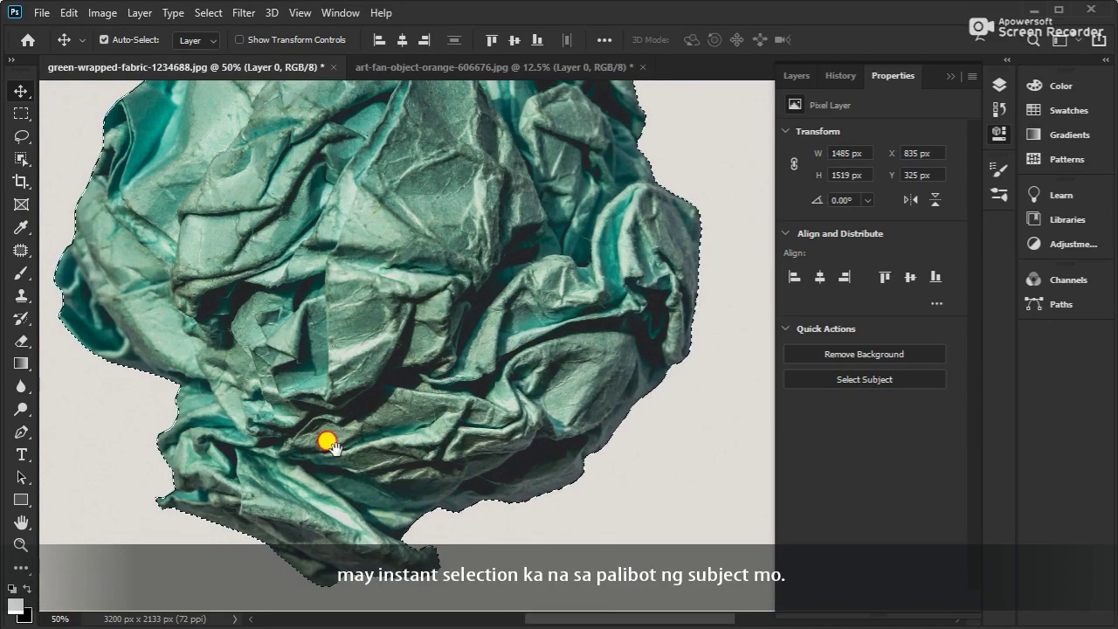
drag(328, 441, 363, 425)
drag(363, 247, 382, 400)
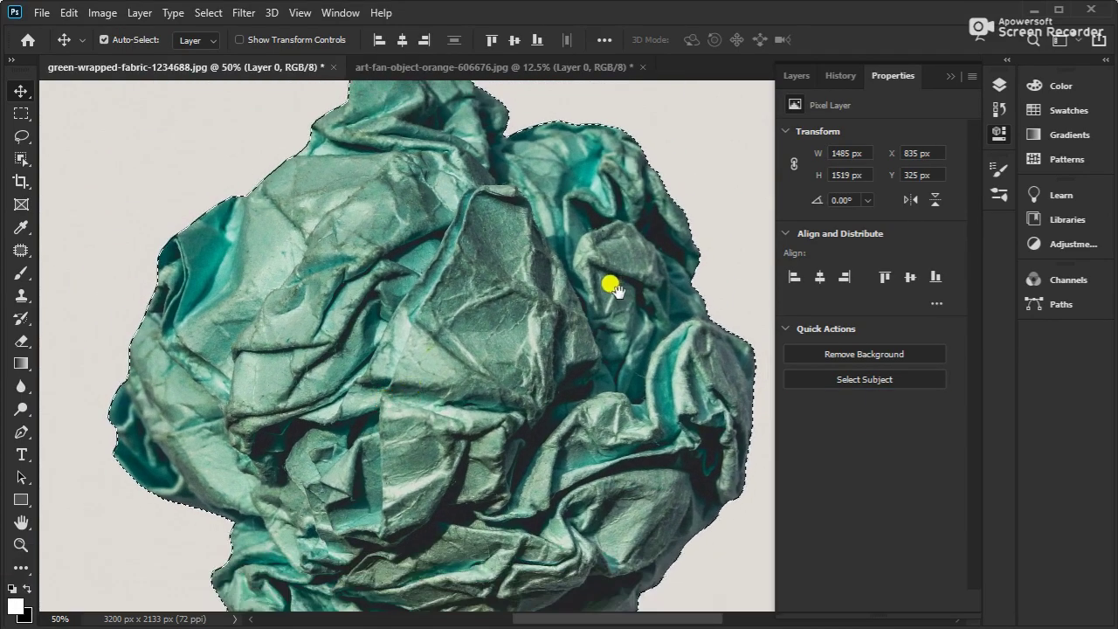
drag(579, 304, 513, 190)
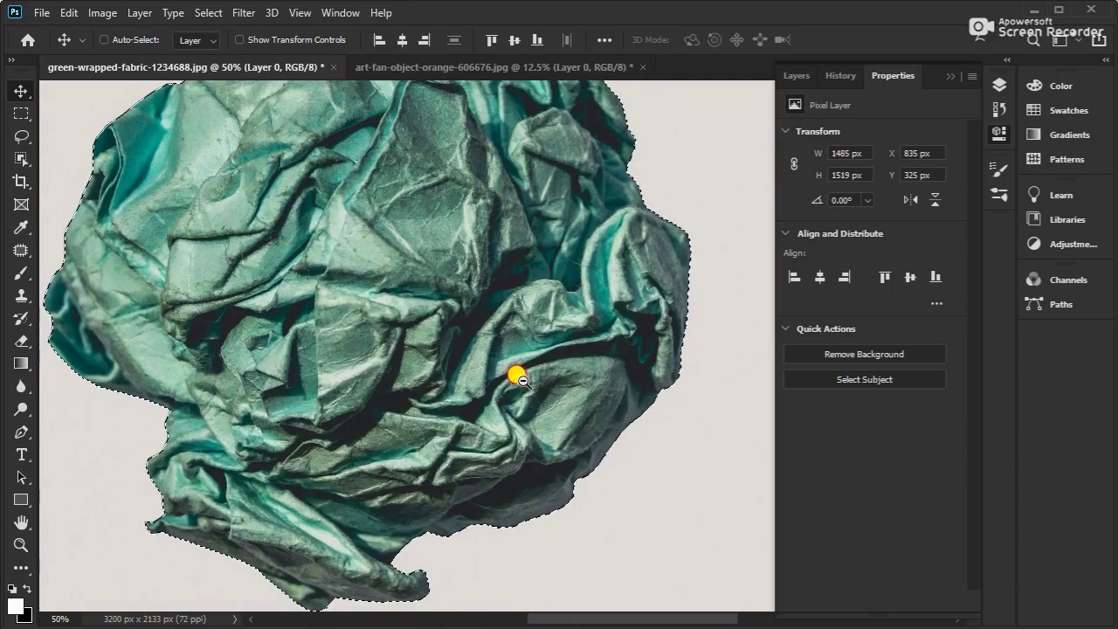
scroll(517, 377, down, 1)
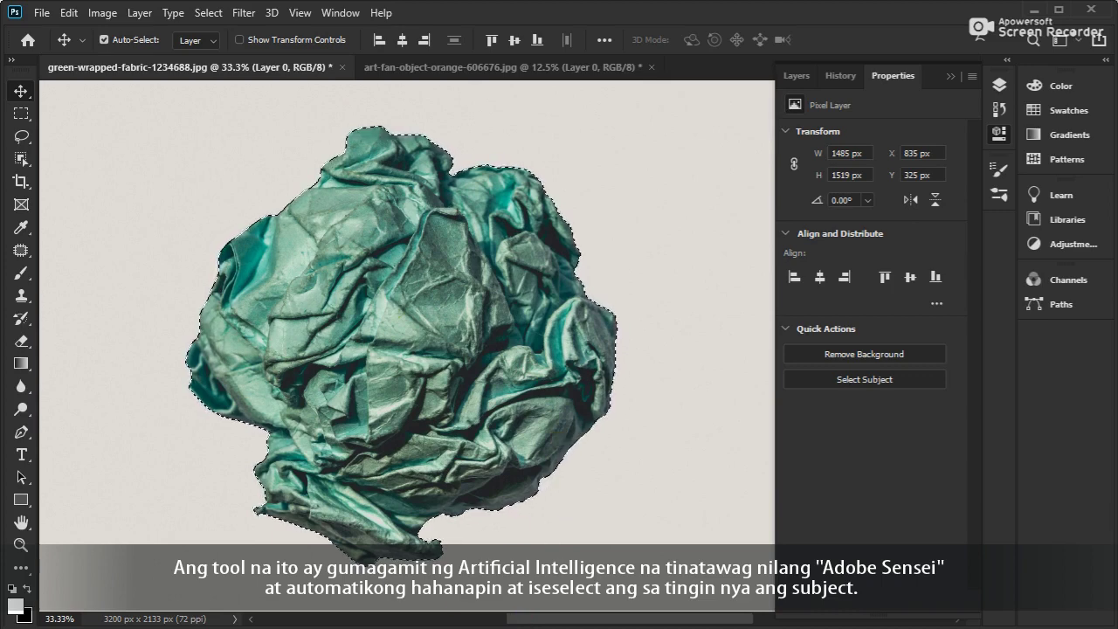
Clear the fabric selection and apply Select Subject to the orange pinwheels in the art-fan-object-orange-606676.jpg document
key(ctrl+d)
click(485, 70)
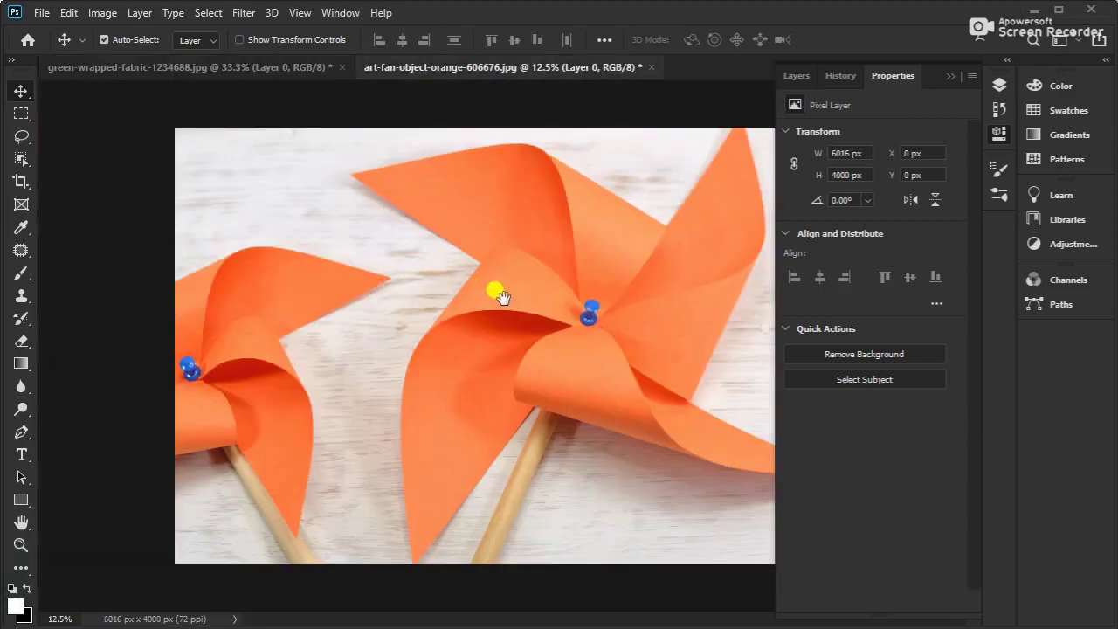
scroll(559, 297, up, 1)
scroll(537, 253, down, 1)
click(911, 379)
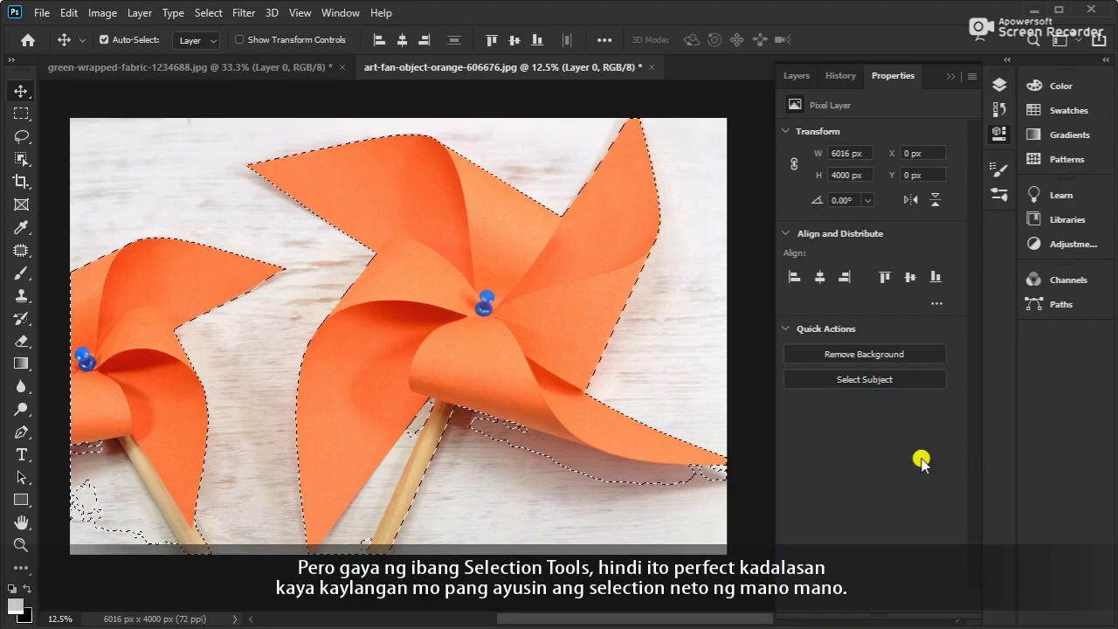
Examine the pinwheel selection's edges for inaccuracies around the blades, sticks and shadows
ctrl+click(622, 474)
ctrl+click(622, 476)
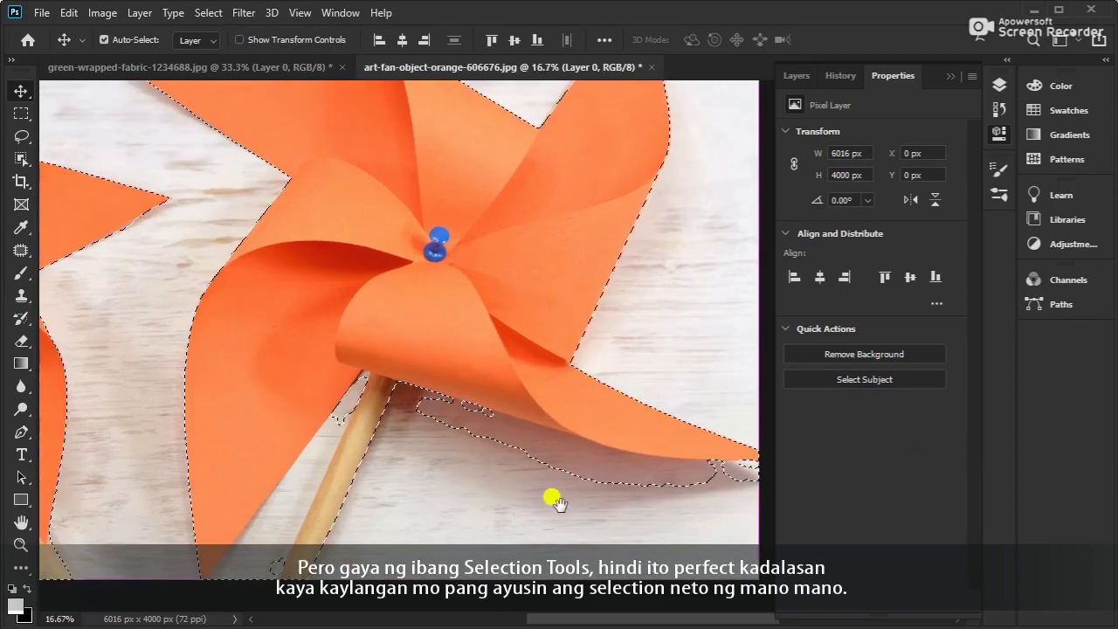
drag(552, 499, 454, 436)
ctrl+click(524, 411)
drag(98, 260, 712, 230)
drag(185, 319, 471, 553)
drag(602, 393, 56, 569)
drag(162, 454, 450, 412)
ctrl+click(386, 335)
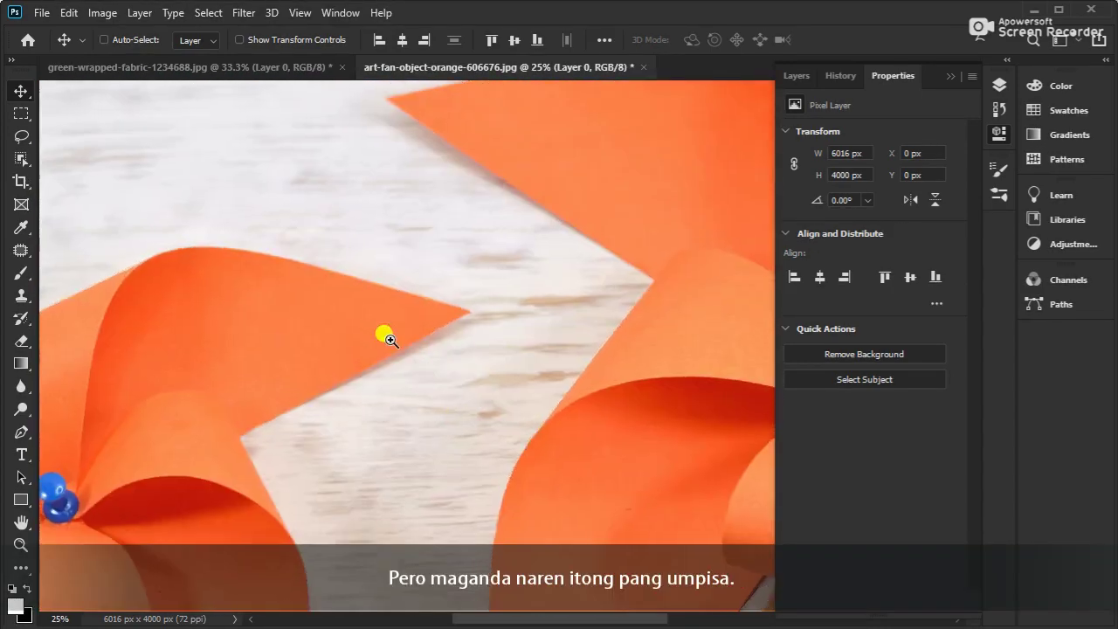
alt+click(494, 373)
drag(608, 291, 107, 477)
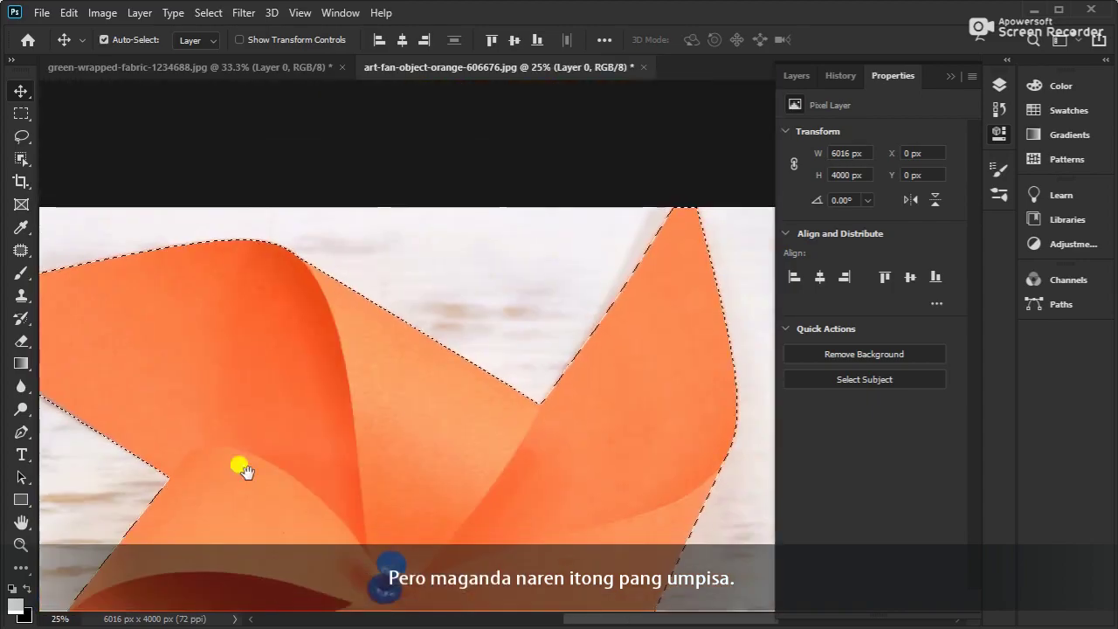
alt+click(511, 455)
drag(562, 506, 571, 183)
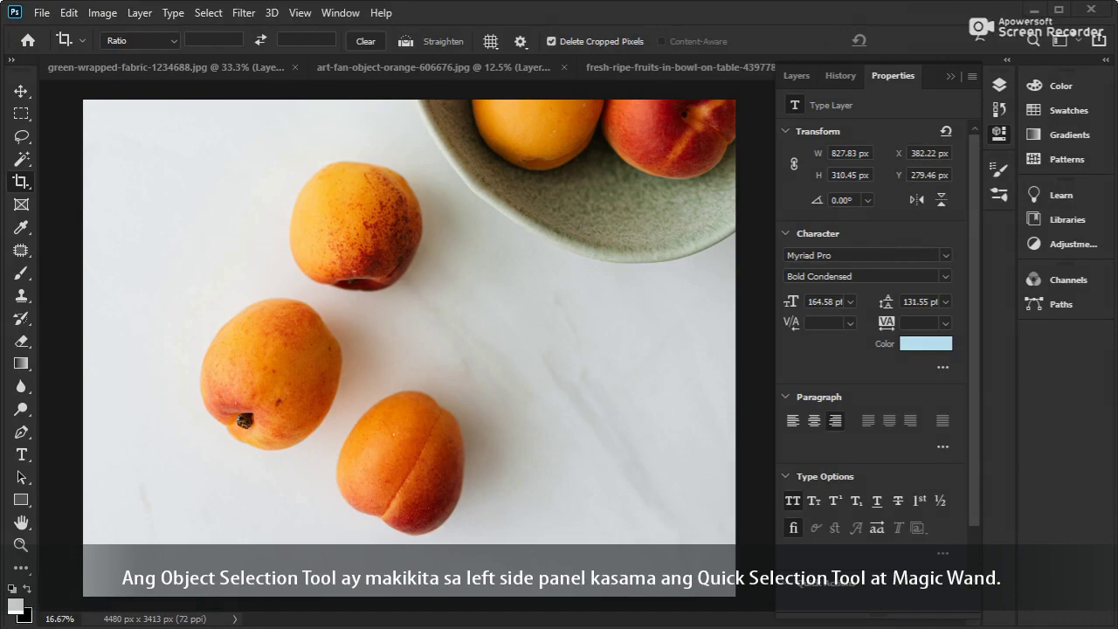
Activate the Object Selection tool for the fruit photo and keep its mode set to Lasso
click(22, 160)
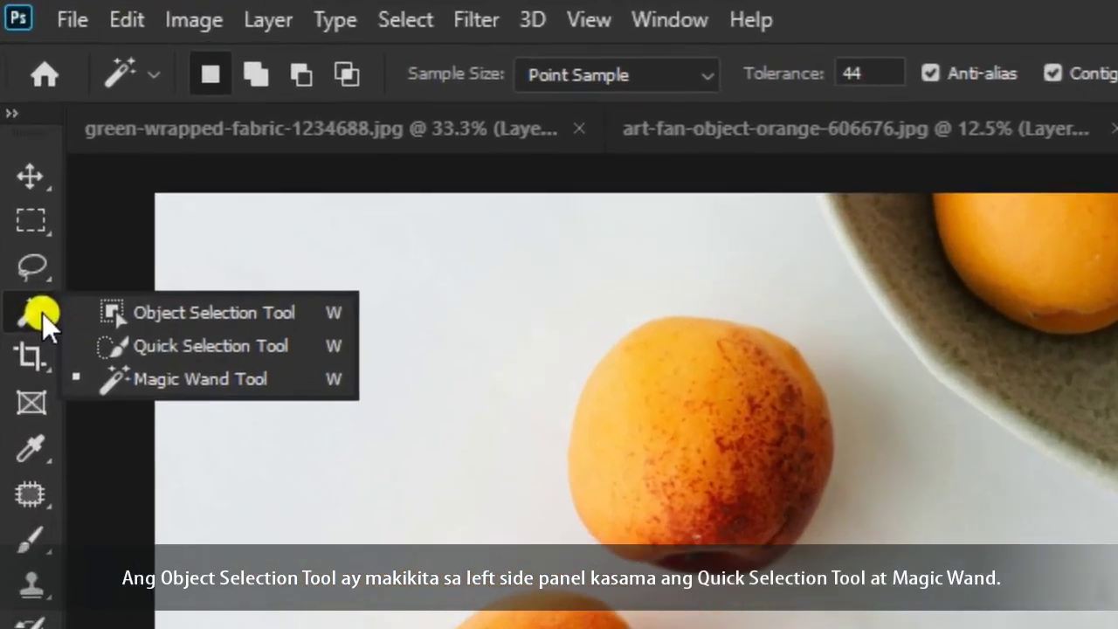
click(304, 314)
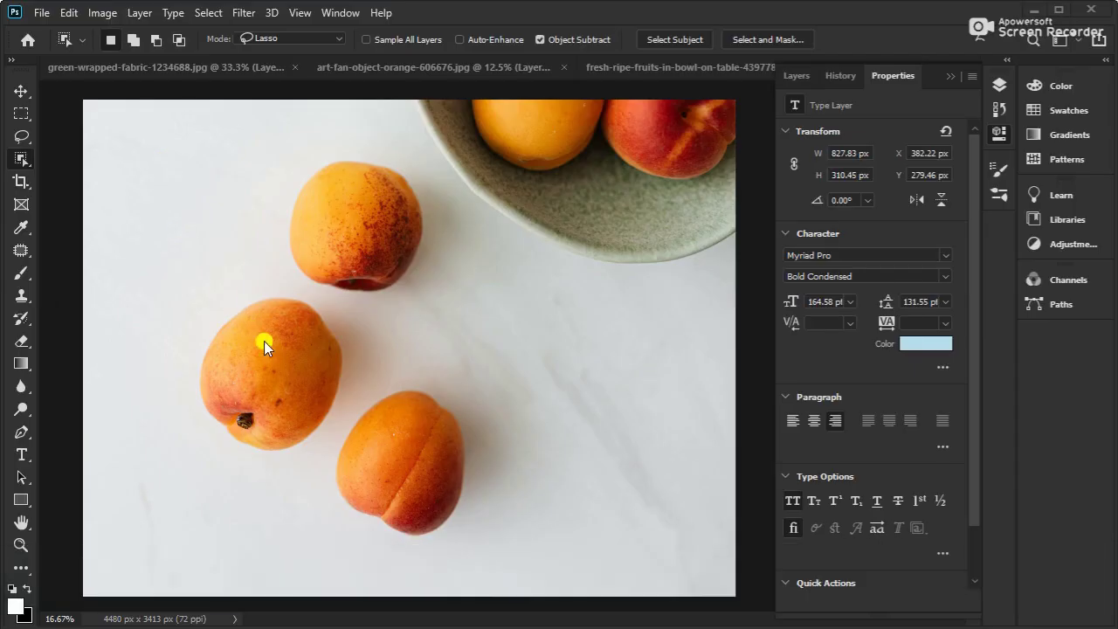
click(339, 40)
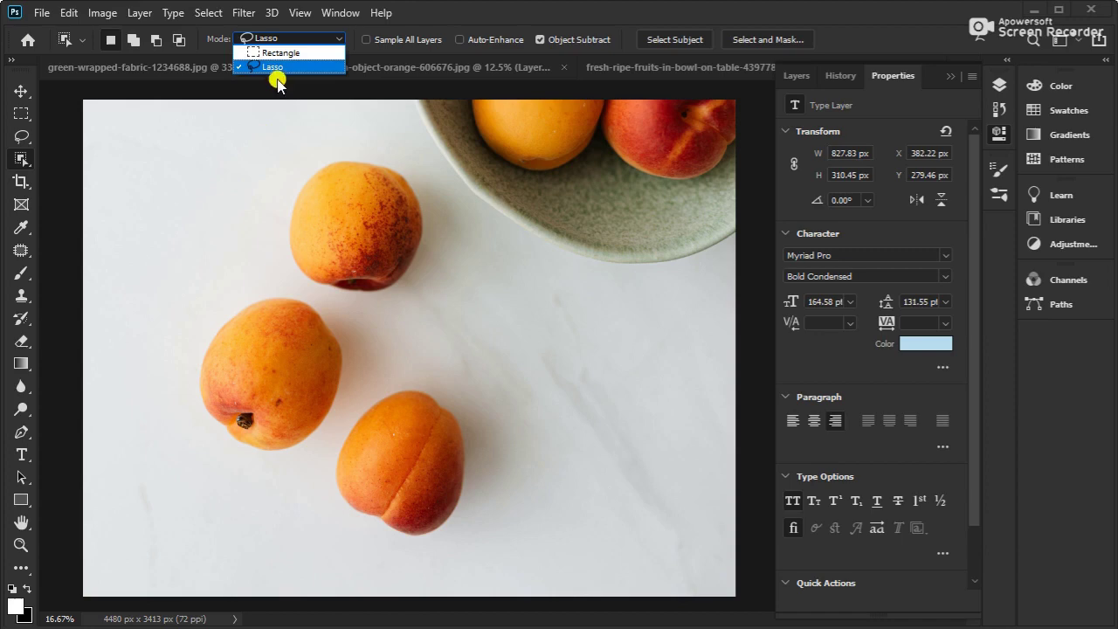
click(407, 121)
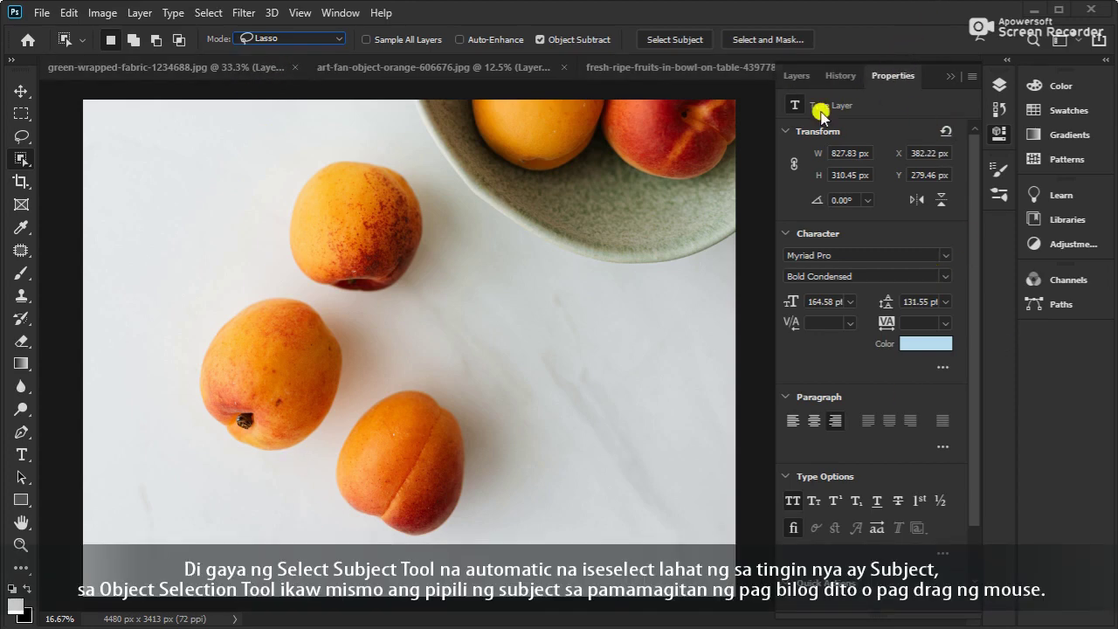
Try Select Subject on the fruit photo, and clear the resulting selection
scroll(926, 484, down, 3)
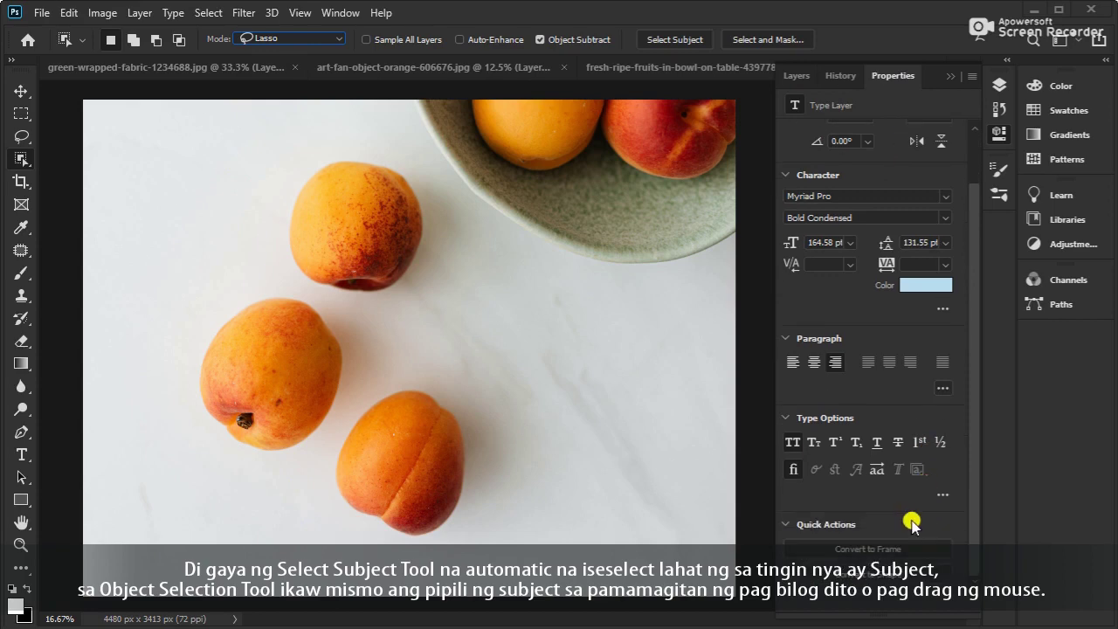
click(860, 572)
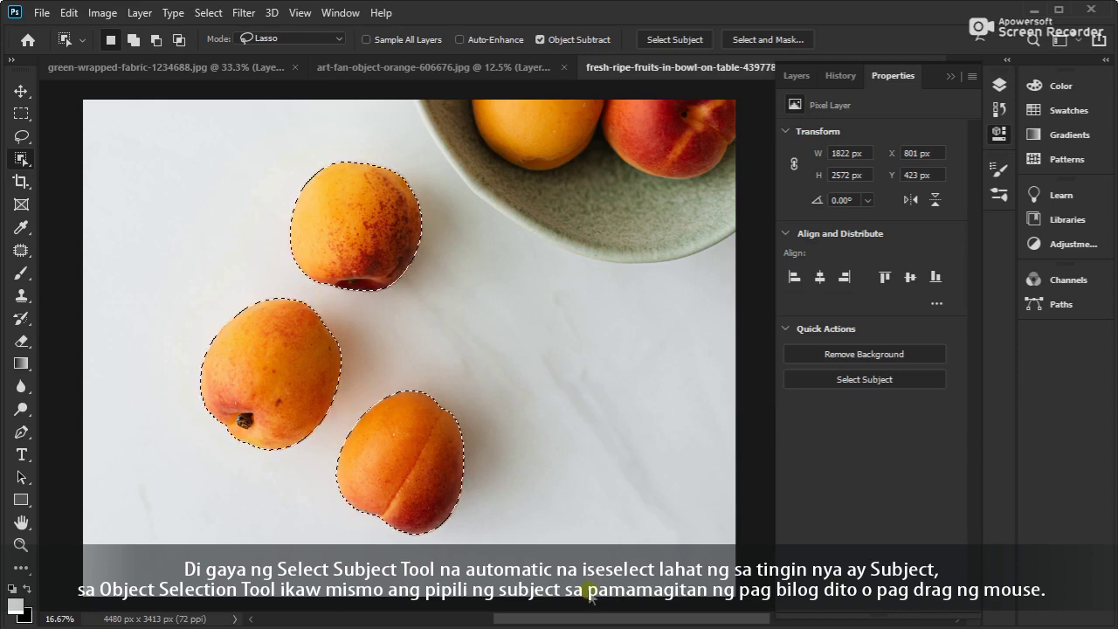
click(515, 418)
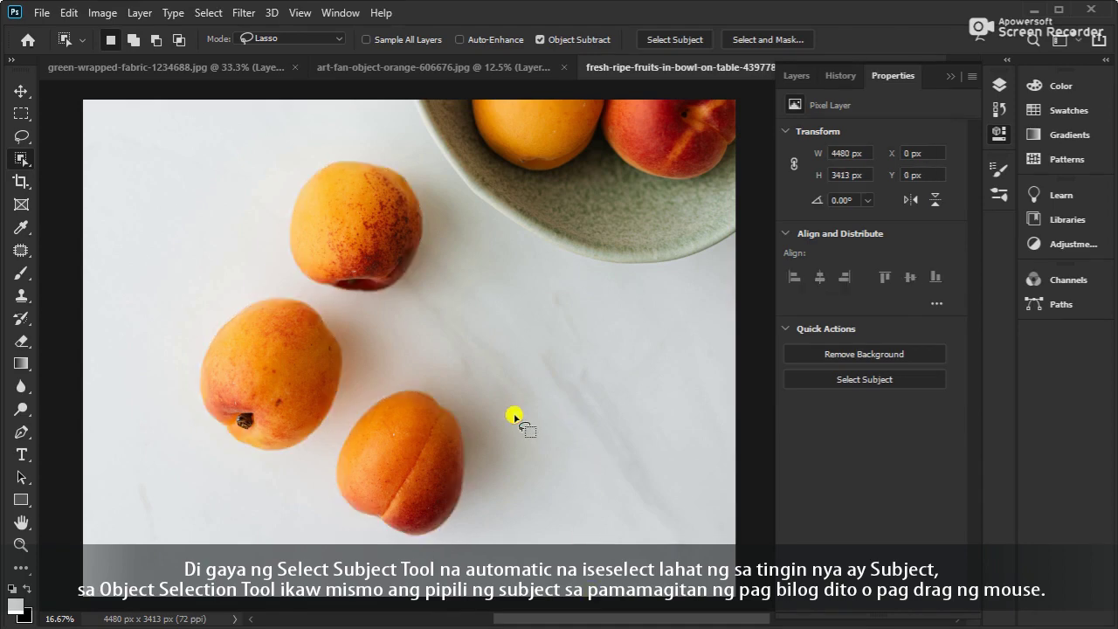
Select only the lowest apricot by looping around it with the Object Selection tool
right_click(18, 168)
click(77, 166)
mouse_move(364, 396)
mouse_down()
mouse_move(325, 442)
mouse_move(327, 501)
mouse_move(346, 536)
mouse_move(462, 555)
mouse_move(506, 457)
mouse_move(478, 383)
mouse_move(406, 370)
mouse_move(360, 396)
mouse_up()
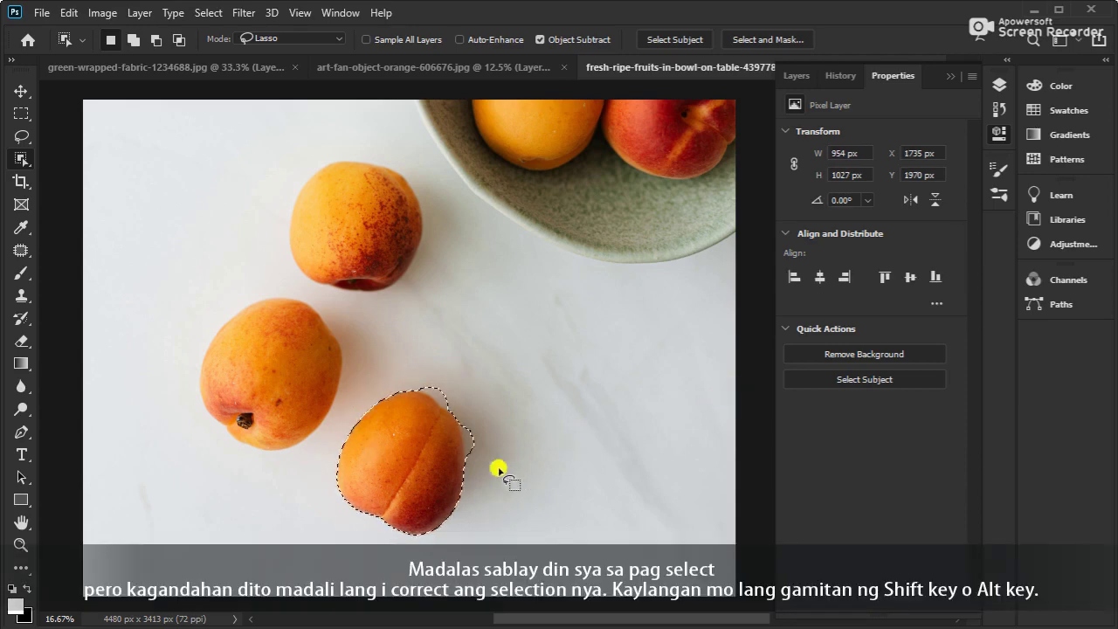
Subtract the excess background from the apricot selection along the fruit's upper-right edge
ctrl+click(471, 466)
ctrl+click(469, 463)
drag(453, 458, 438, 406)
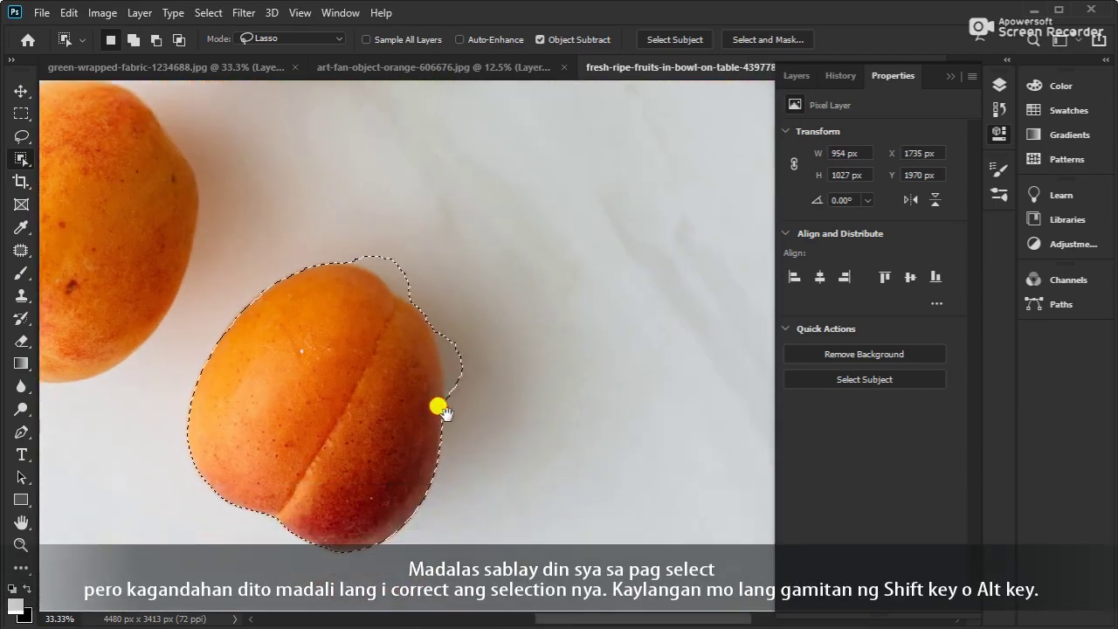
key(alt)
key(shift)
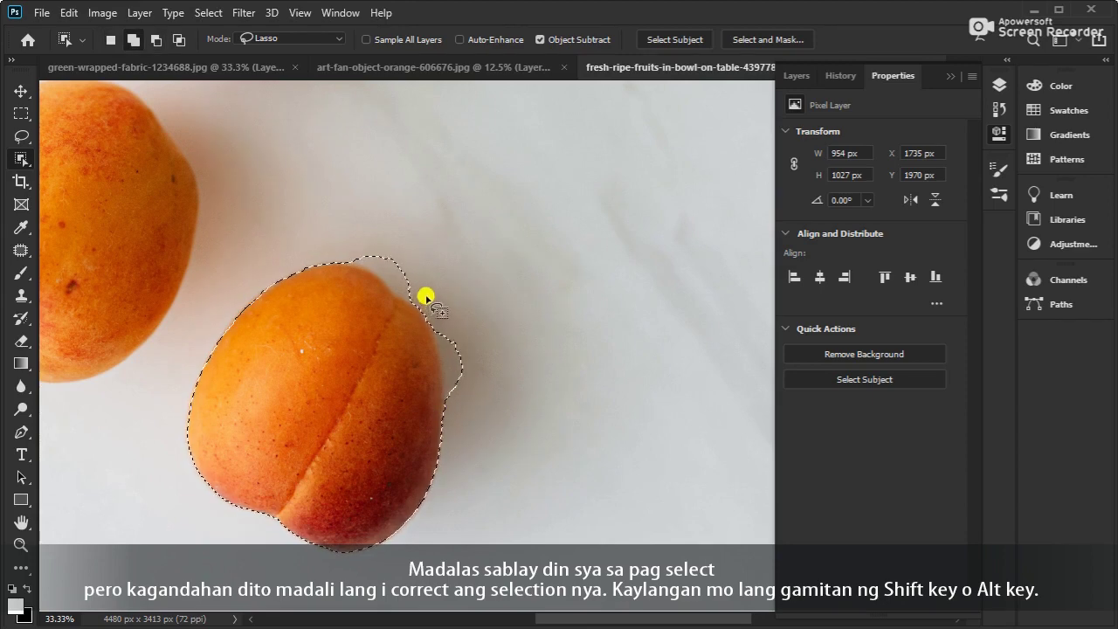
key(alt)
mouse_move(415, 297)
mouse_down()
mouse_move(400, 358)
mouse_move(435, 428)
mouse_move(523, 389)
mouse_move(477, 281)
mouse_up()
mouse_move(416, 299)
mouse_down()
mouse_move(365, 311)
mouse_move(305, 254)
mouse_move(420, 229)
mouse_move(467, 302)
mouse_up()
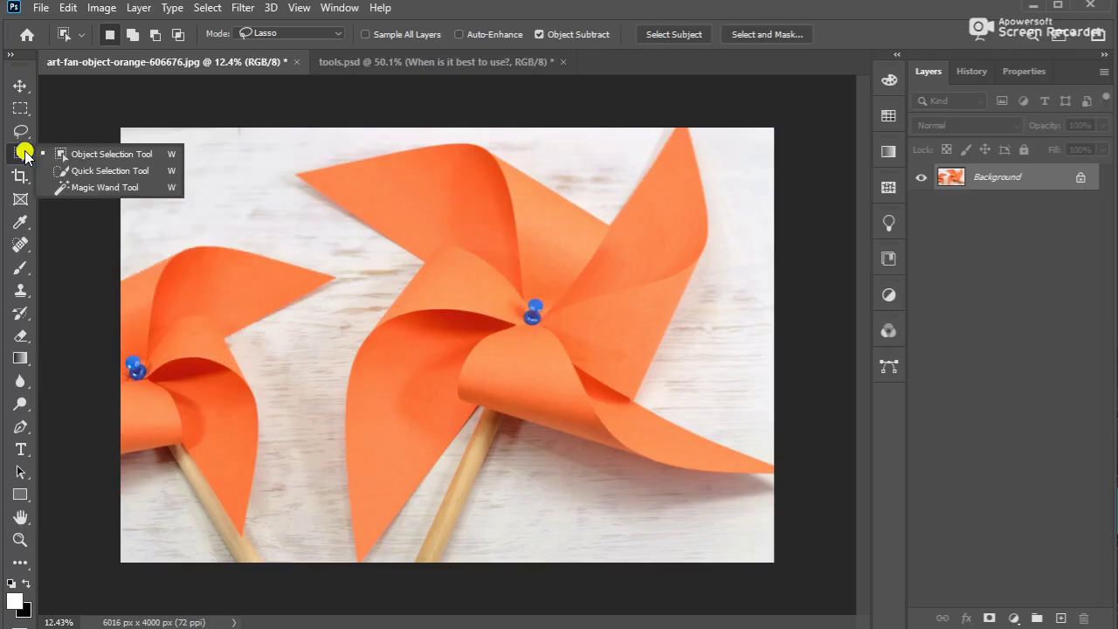
Select the large orange pinwheel and its stick by looping around them with the Object Selection tool in Lasso mode
drag(20, 152, 73, 156)
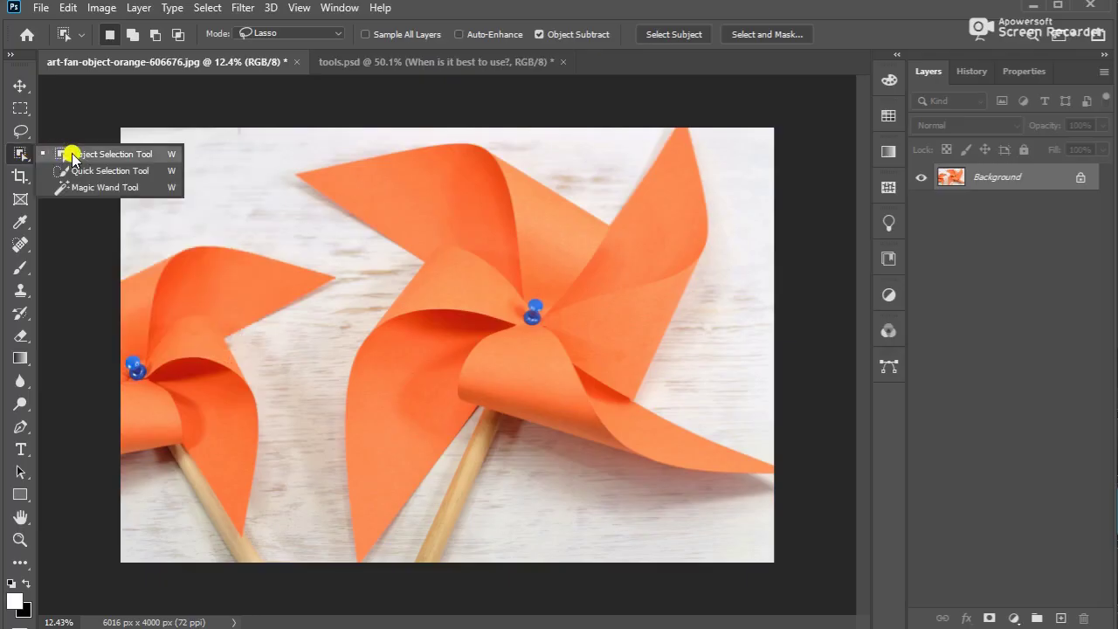
click(72, 156)
mouse_move(350, 257)
mouse_down()
mouse_move(274, 191)
mouse_move(285, 160)
mouse_move(471, 139)
mouse_move(570, 163)
mouse_move(636, 156)
mouse_move(703, 102)
mouse_move(752, 156)
mouse_move(692, 374)
mouse_move(793, 423)
mouse_move(758, 531)
mouse_move(538, 453)
mouse_move(506, 466)
mouse_move(481, 546)
mouse_up()
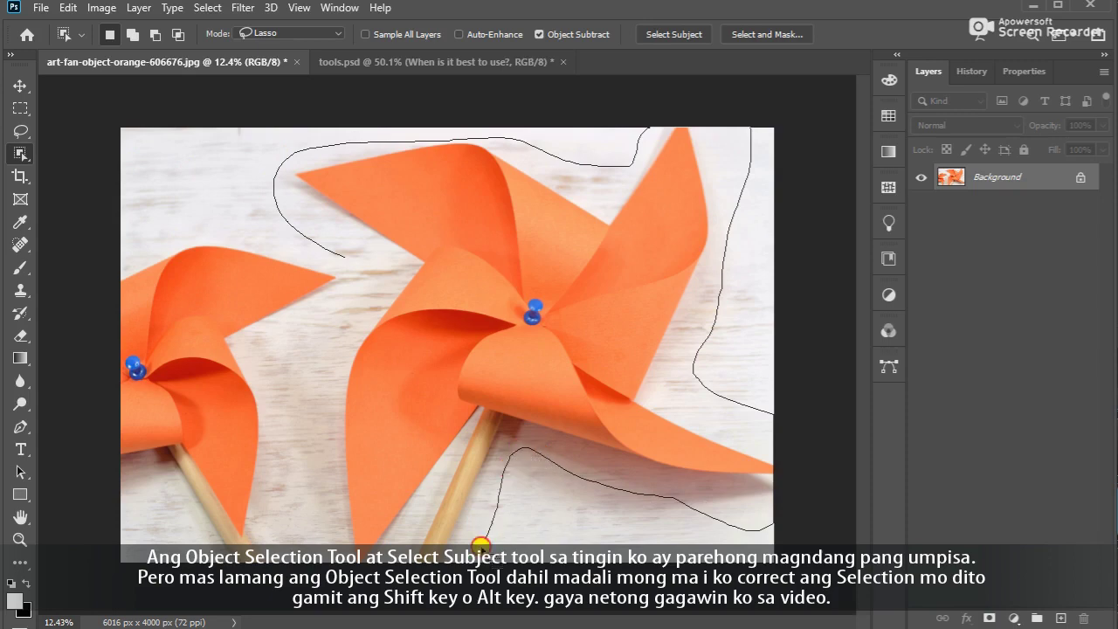
mouse_move(365, 569)
mouse_down()
mouse_move(320, 424)
mouse_move(383, 252)
mouse_up()
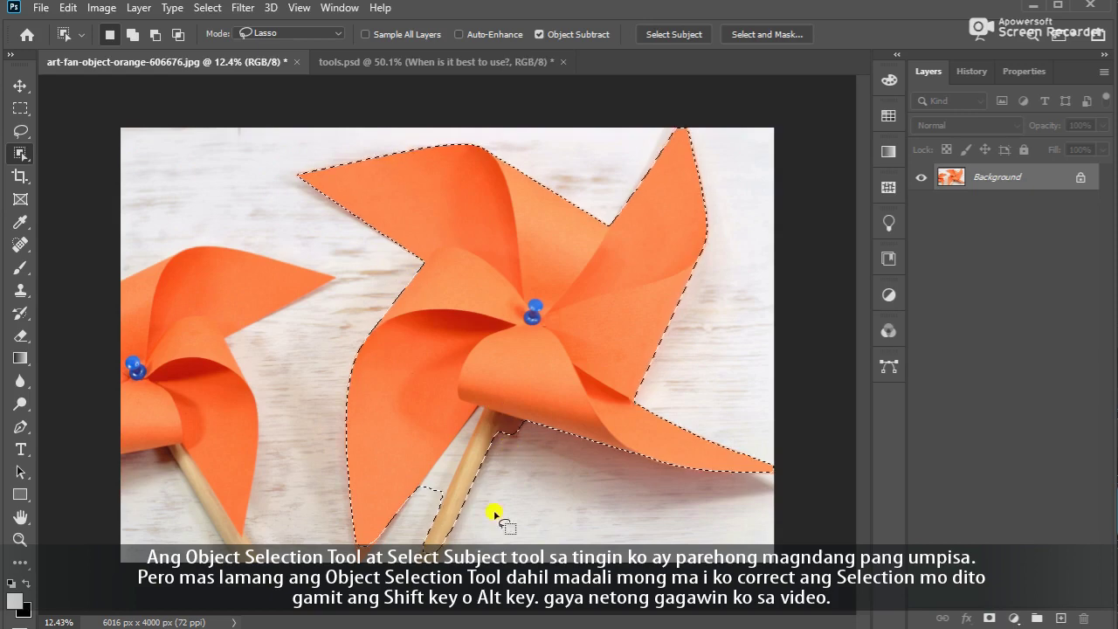
Subtract the shadow area between the stick and the lower blade from the large pinwheel's selection
scroll(469, 447, up, 5)
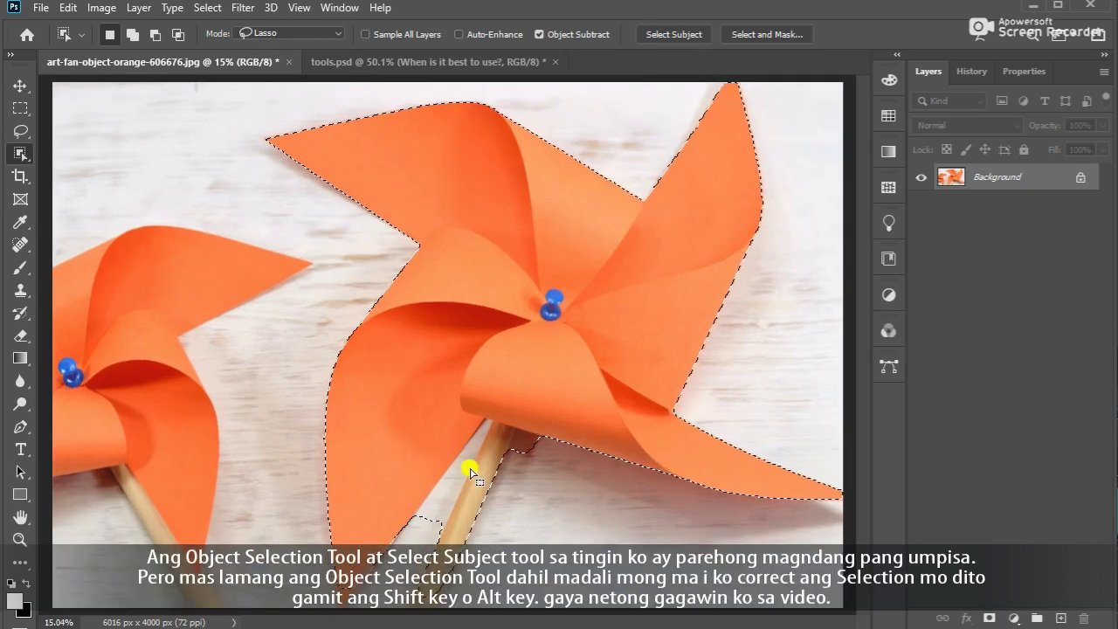
scroll(522, 420, up, 1)
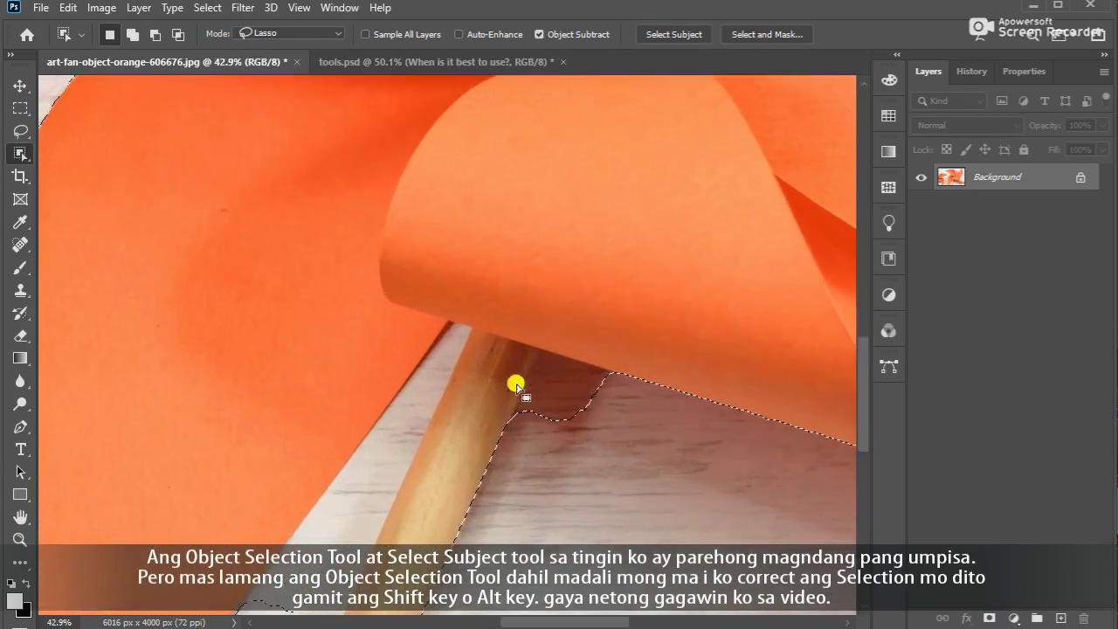
scroll(513, 352, down, 1)
mouse_move(511, 362)
mouse_down()
mouse_move(526, 430)
mouse_move(612, 398)
mouse_move(602, 358)
mouse_up()
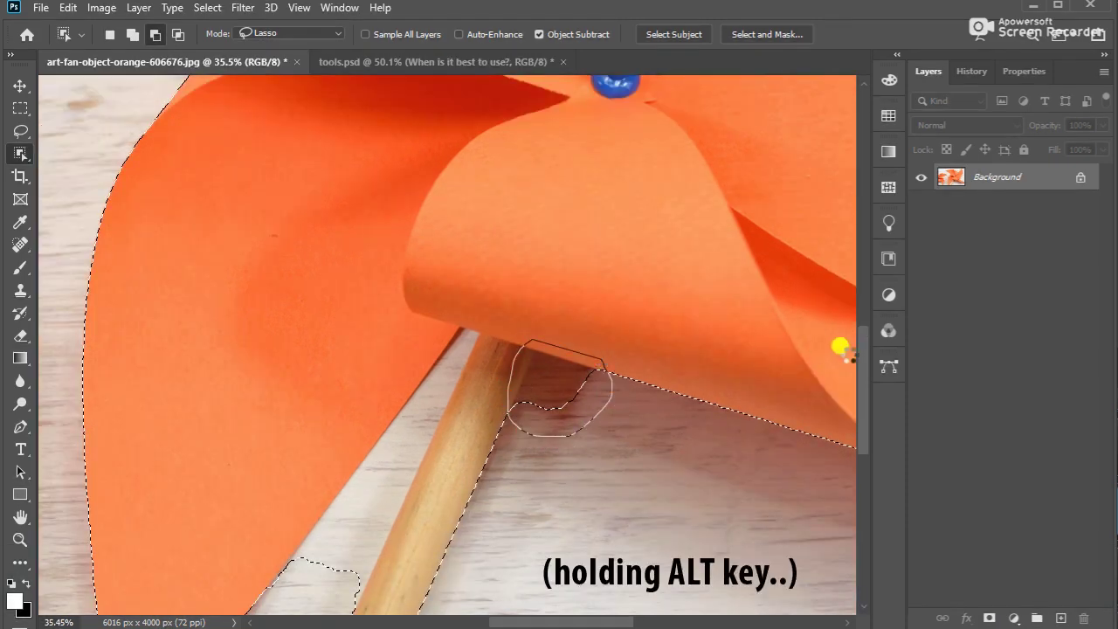
Subtract the gap between the stick and left blade from the large pinwheel's selection, and add the missing stick end and blade tip
mouse_move(488, 332)
mouse_down()
mouse_move(464, 319)
mouse_move(279, 600)
mouse_move(386, 560)
mouse_move(485, 336)
mouse_up()
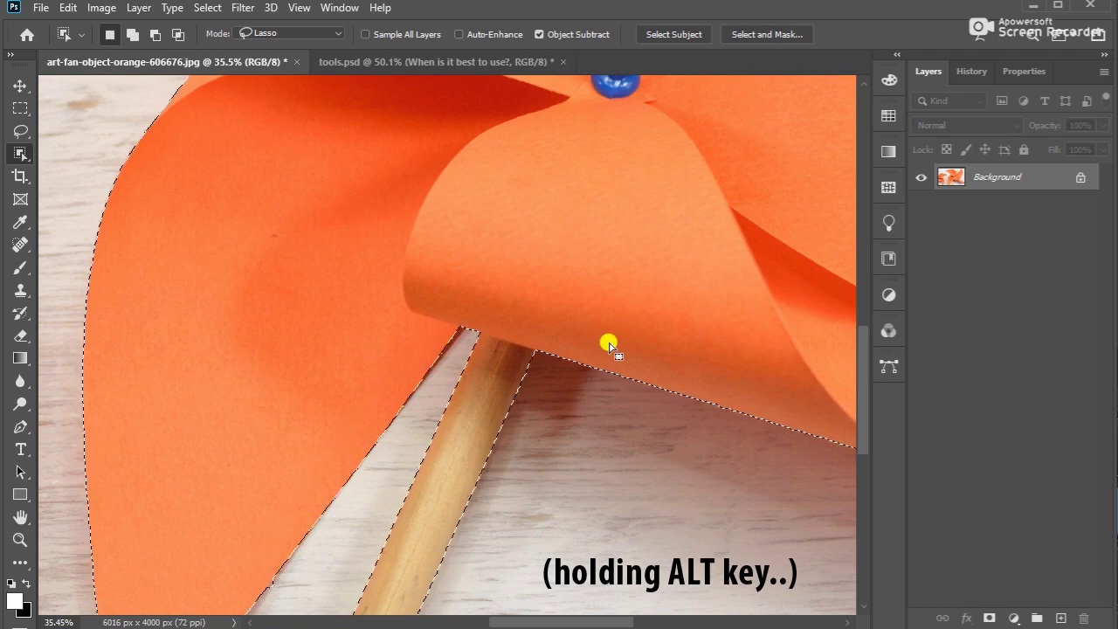
scroll(606, 342, down, 2)
drag(462, 492, 528, 425)
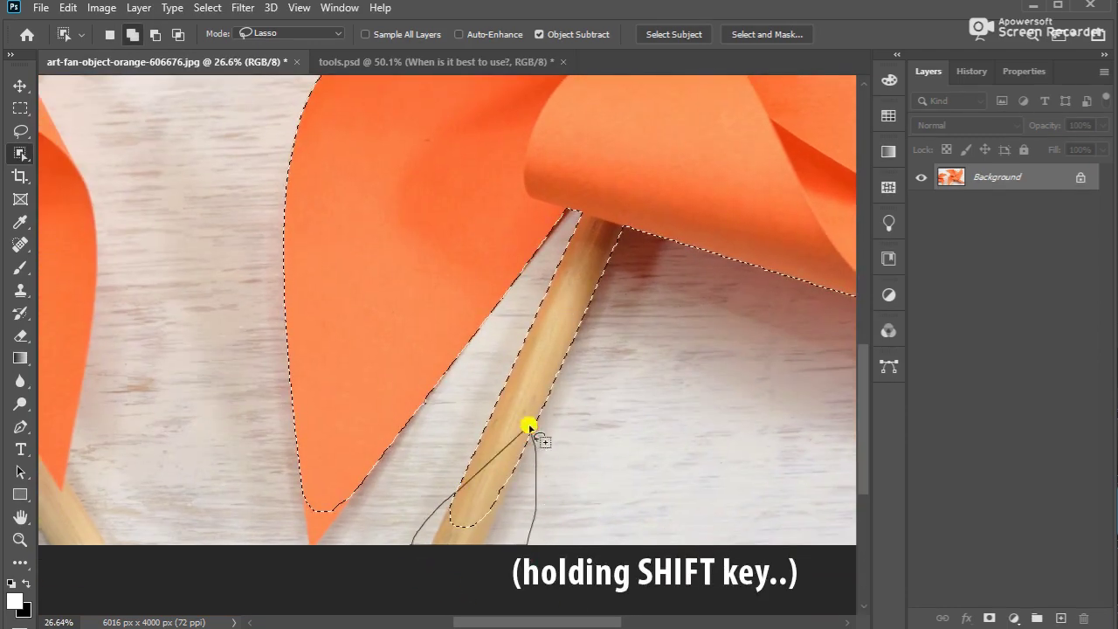
drag(313, 475, 381, 434)
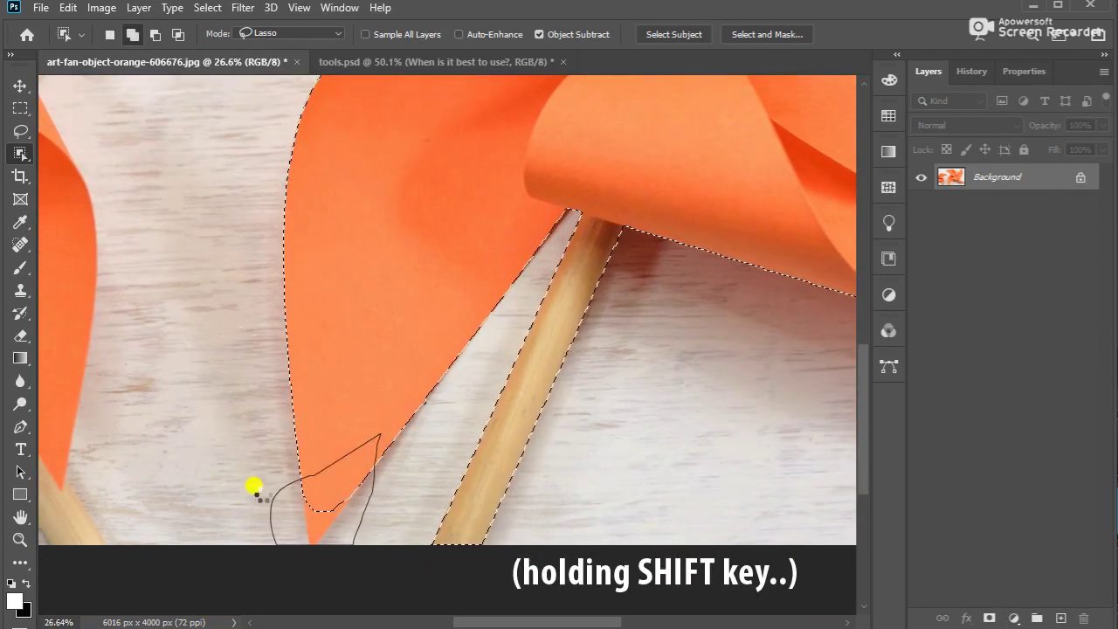
Subtract the excess background beside the left blade's lower tip from the large pinwheel's selection
mouse_move(254, 489)
mouse_down()
mouse_move(282, 491)
mouse_move(311, 552)
mouse_up()
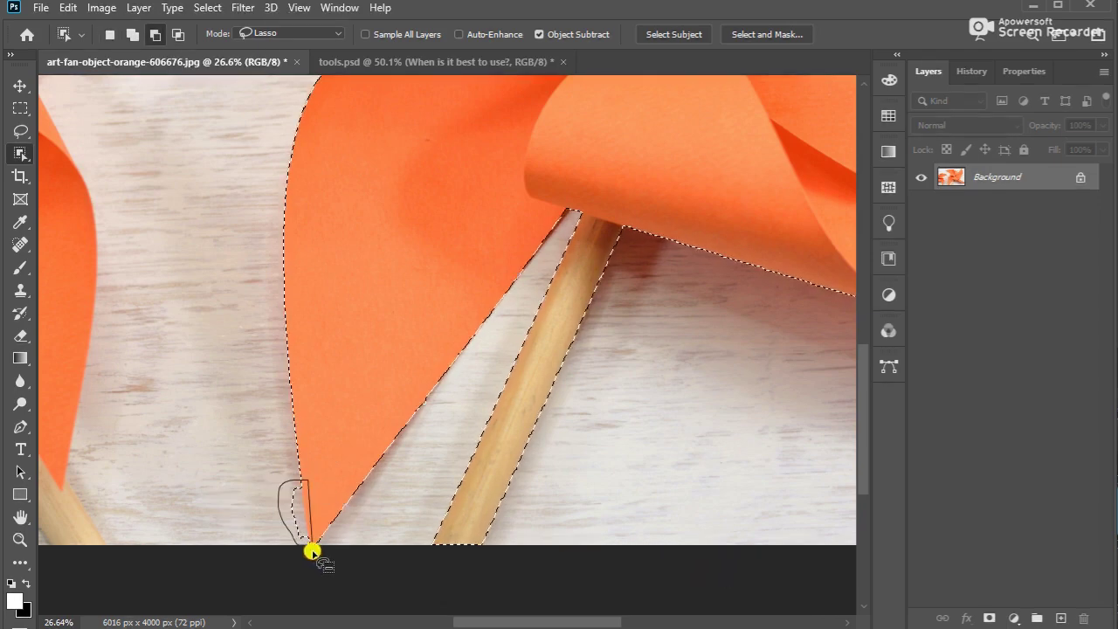
drag(116, 494, 350, 439)
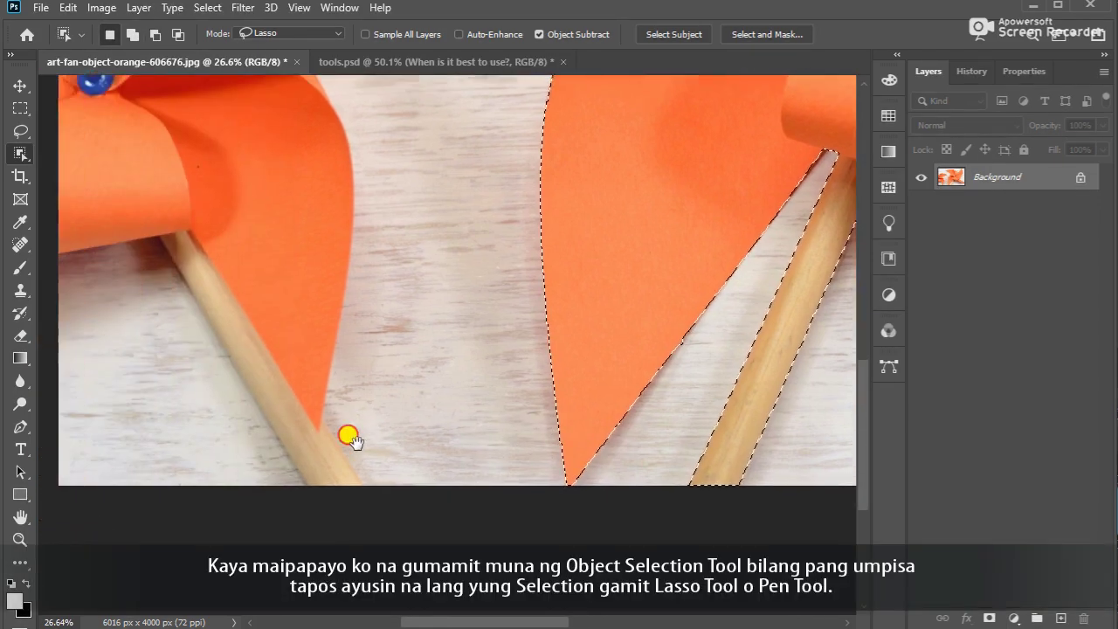
scroll(437, 432, down, 5)
drag(601, 392, 212, 524)
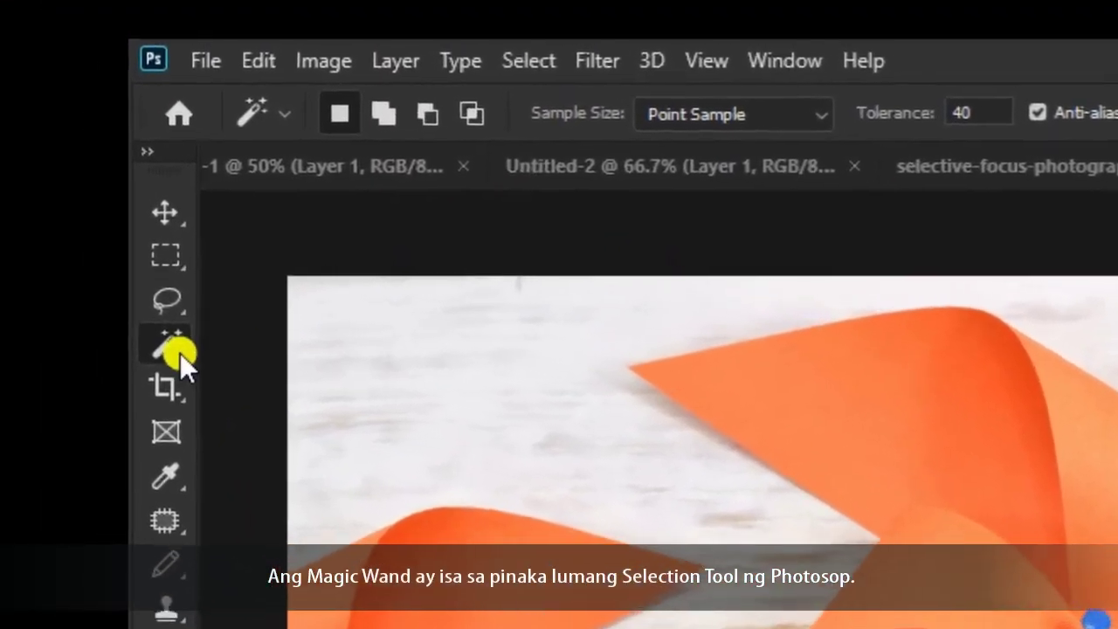
Select the orange blades of both pinwheels with the Magic Wand, adding the darker and lighter shades missed at first
right_click(123, 289)
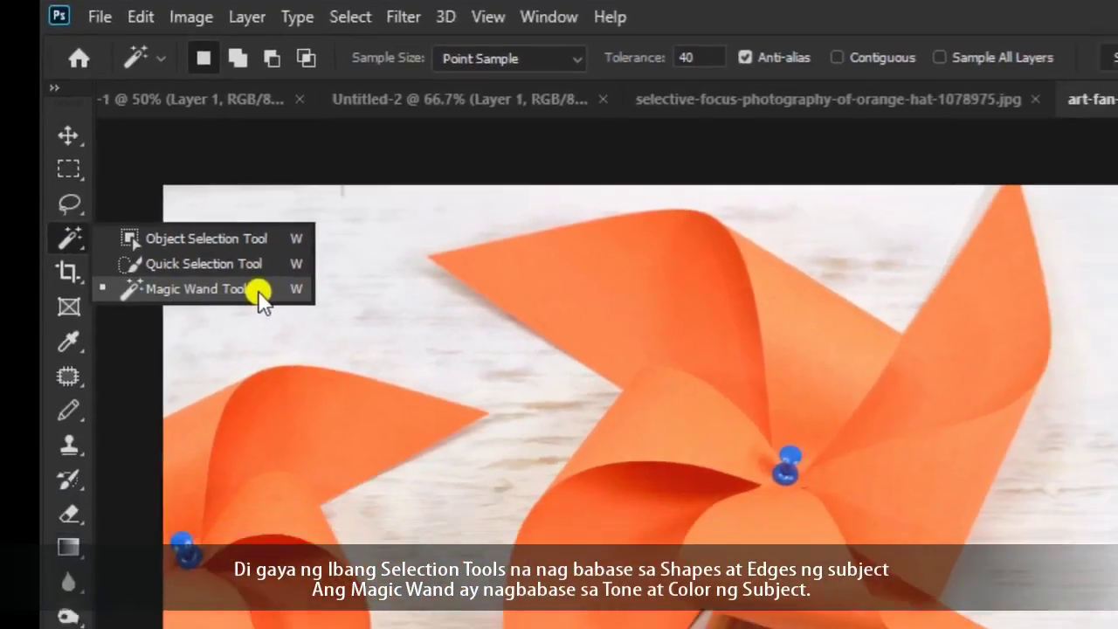
click(260, 291)
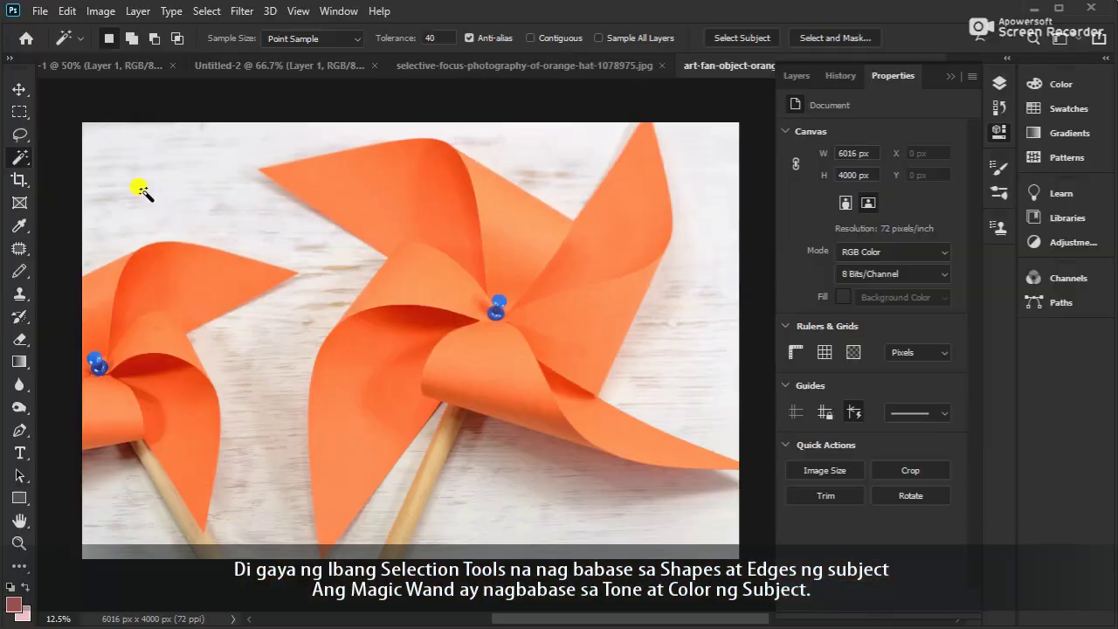
click(161, 275)
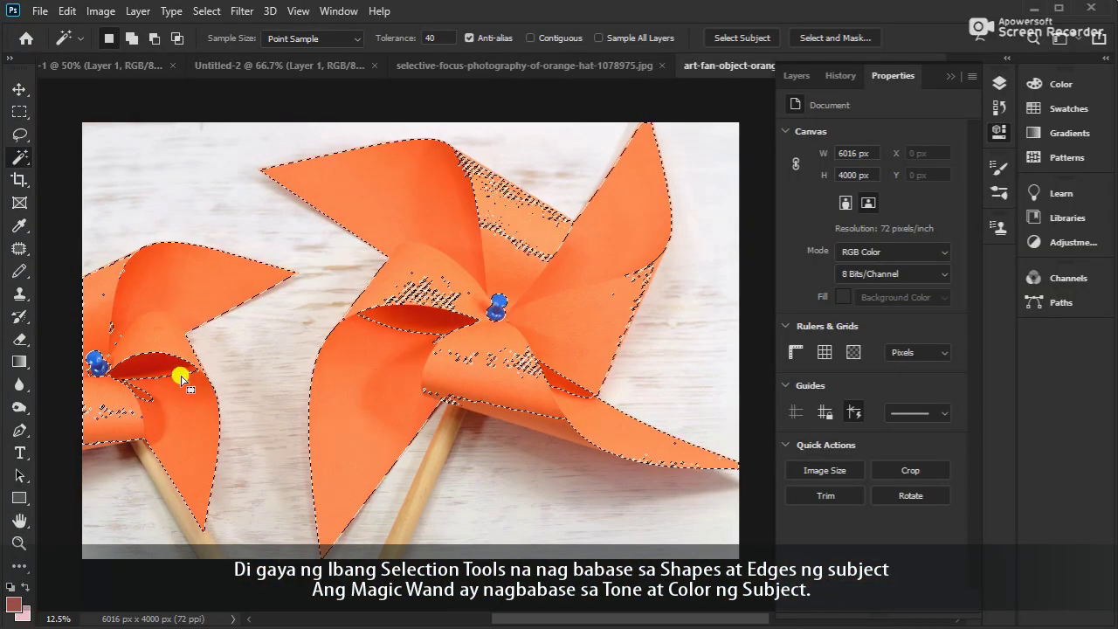
click(147, 384)
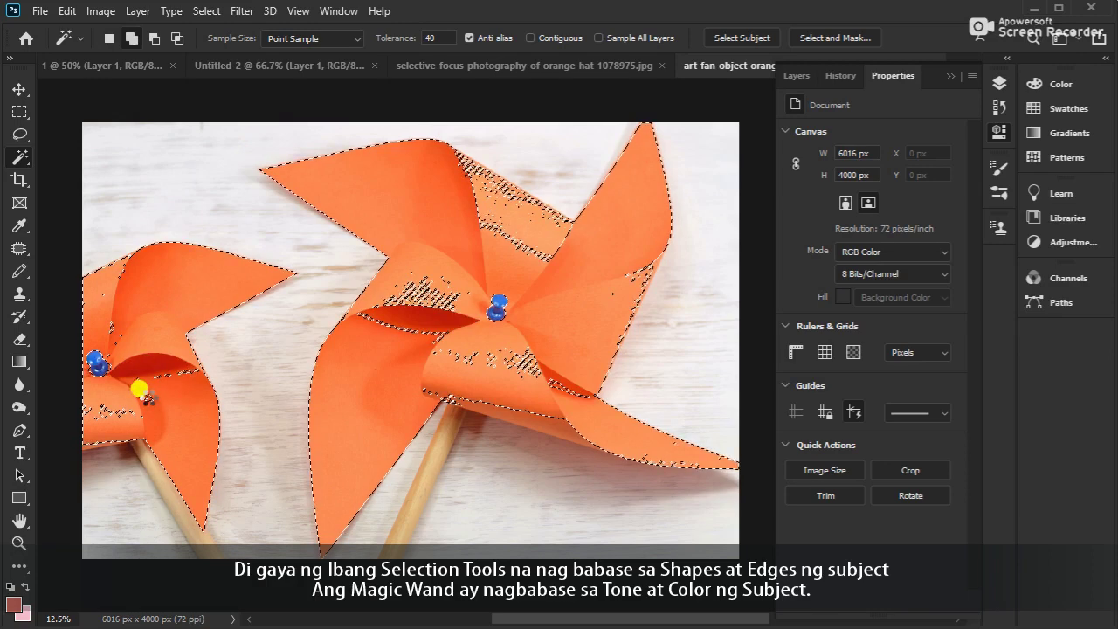
click(113, 412)
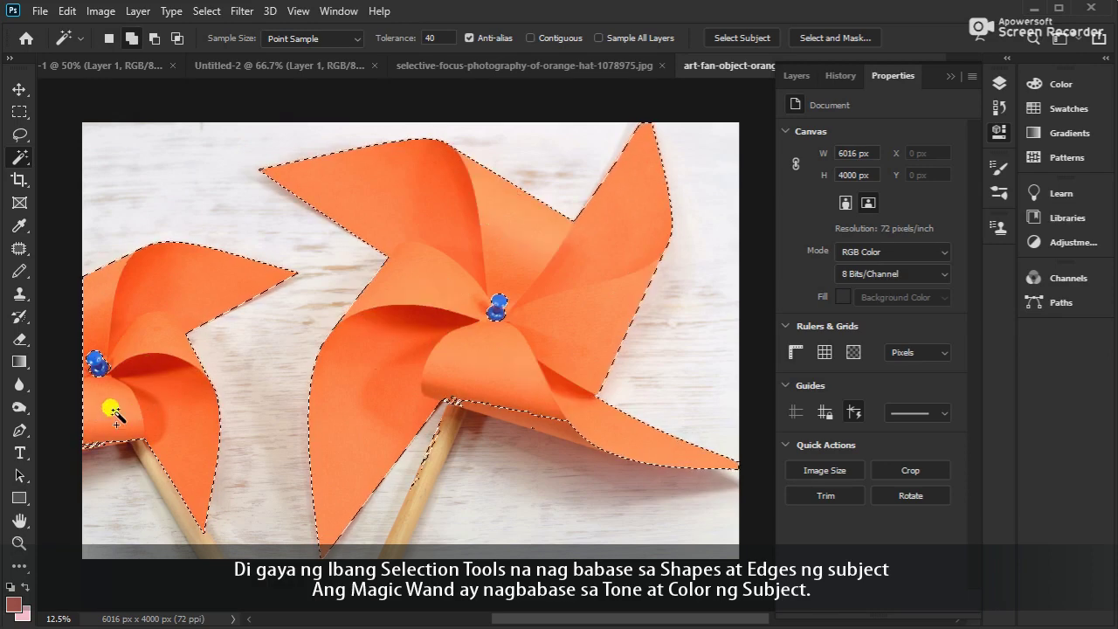
click(104, 441)
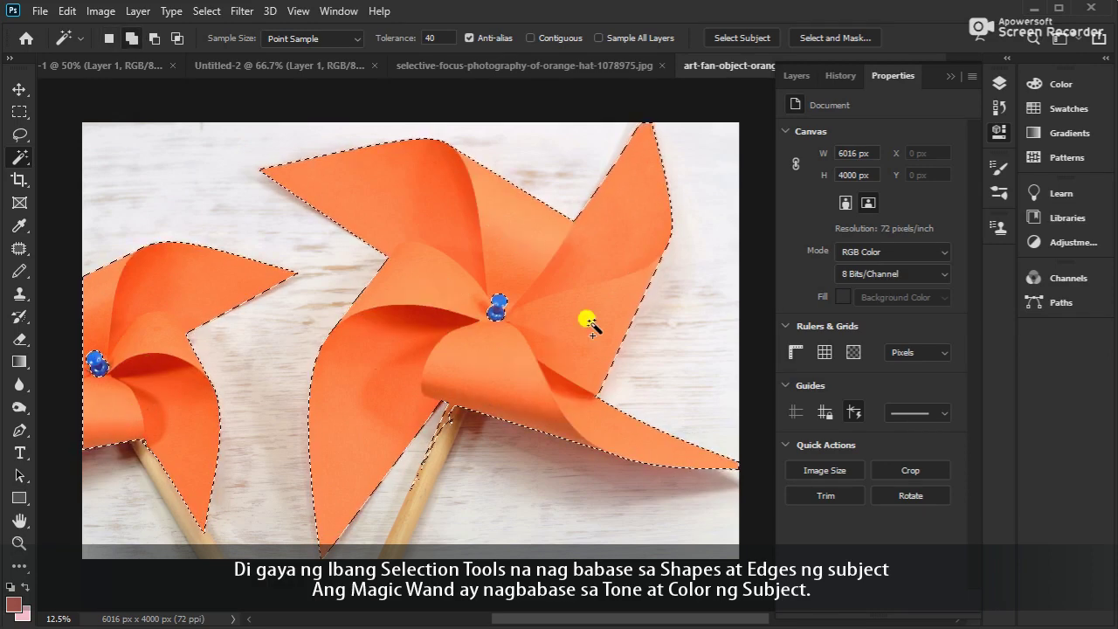
Try to add the large pinwheel's wooden stick to the selection with the Magic Wand, and undo the last selection change
click(421, 502)
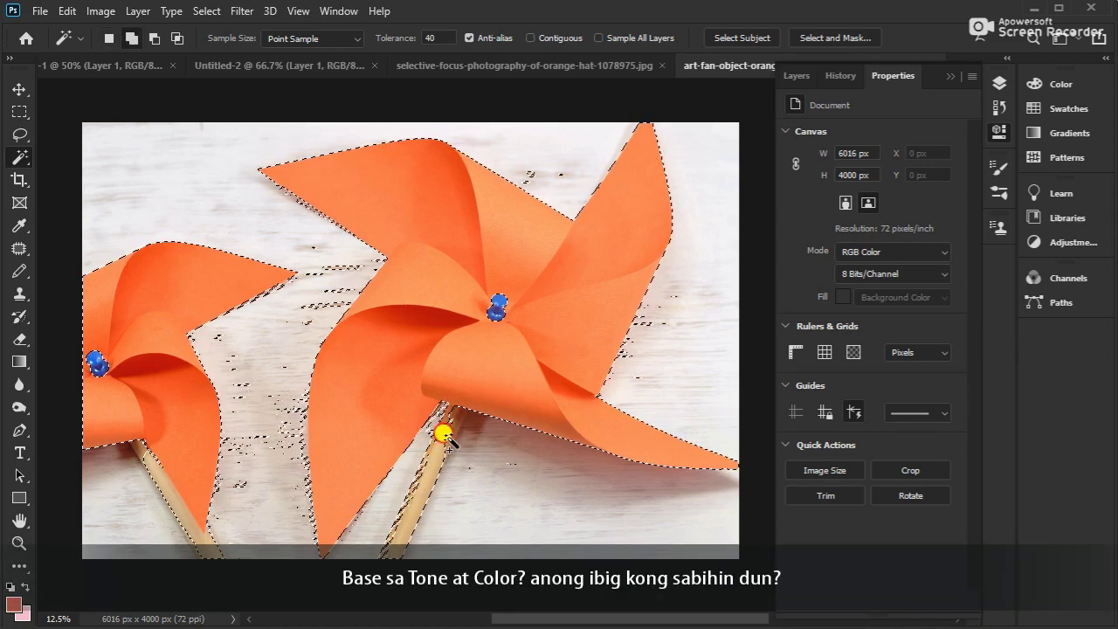
click(441, 429)
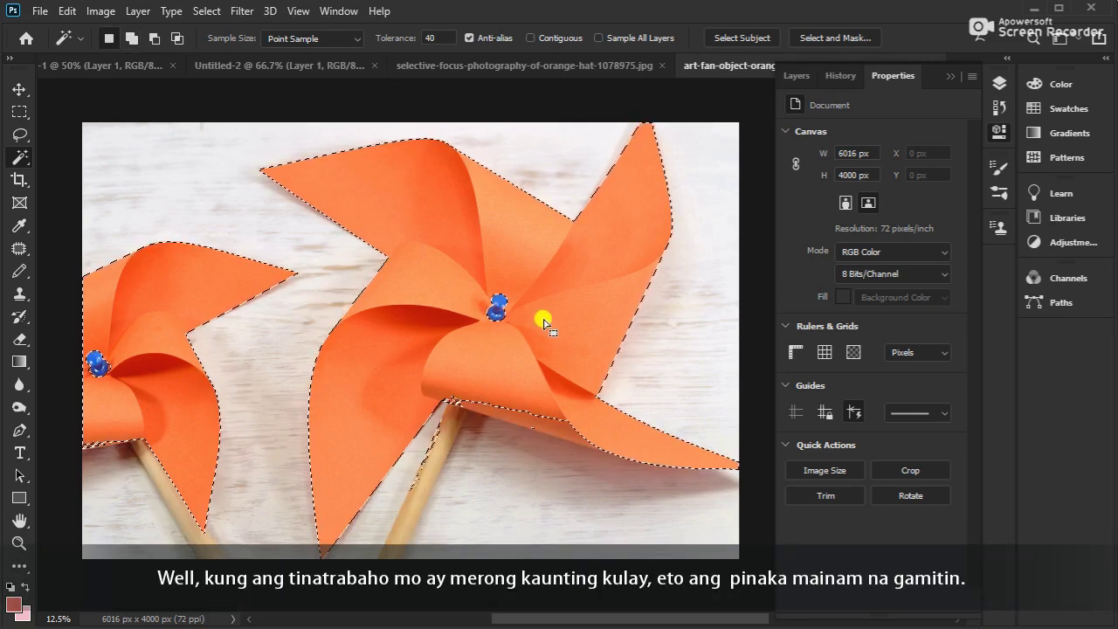
shift+click(544, 425)
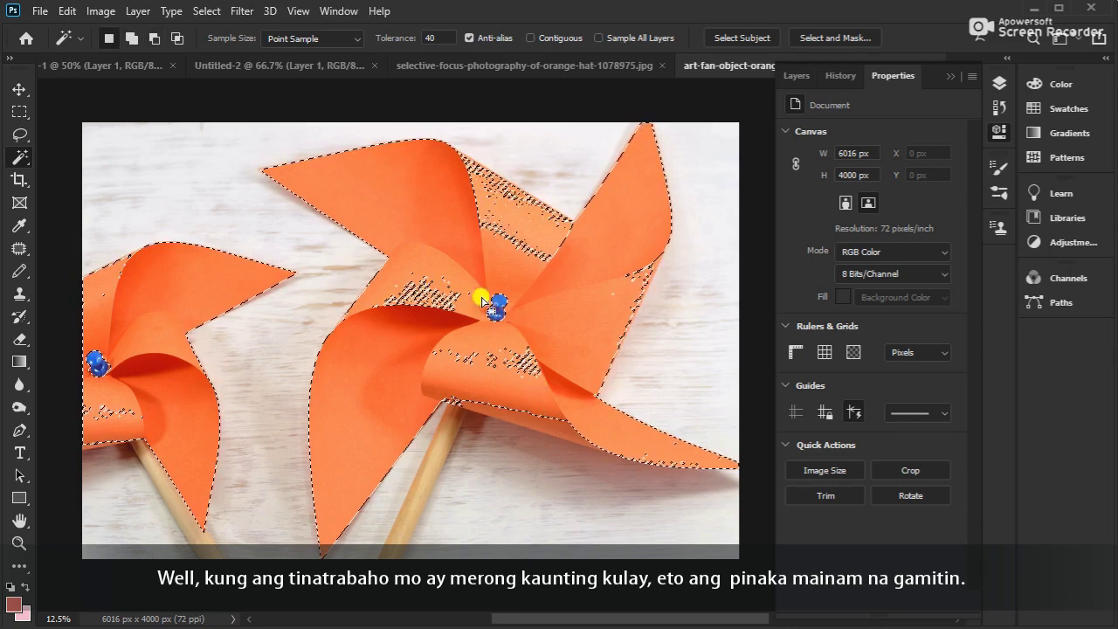
key(ctrl+z)
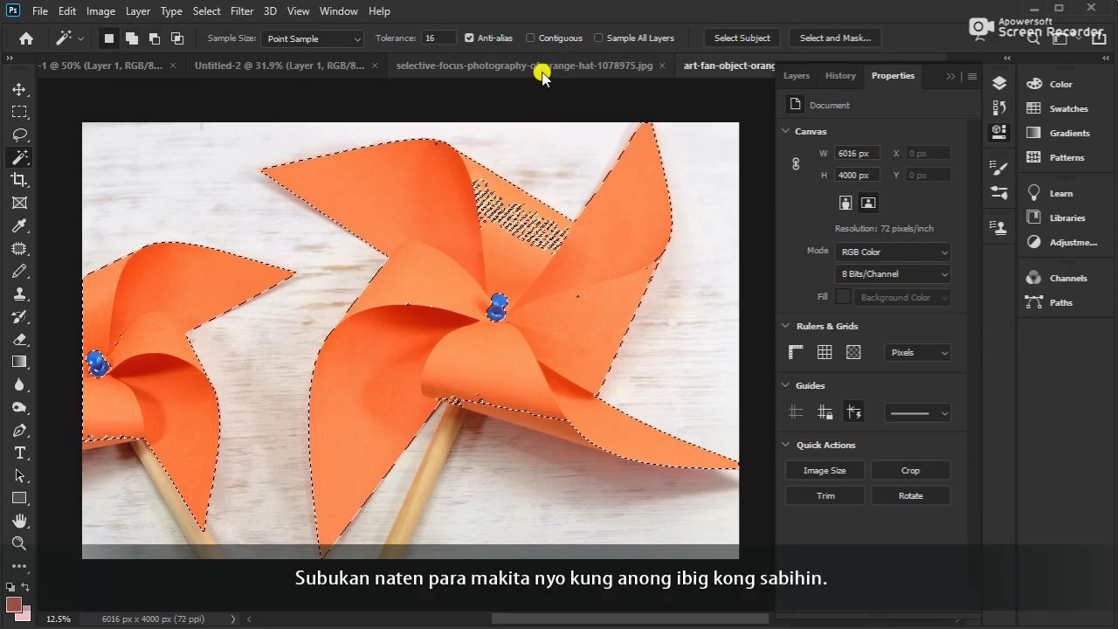
Switch to the Untitled-2 document and bring the STOP! sticker into close view
click(540, 68)
click(318, 67)
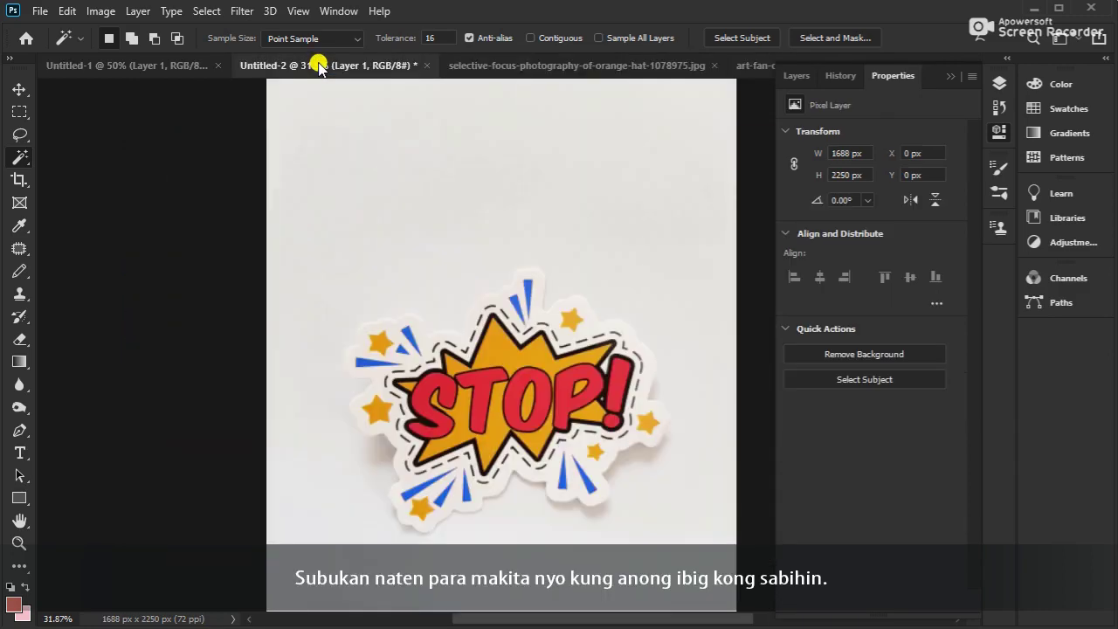
ctrl+click(581, 470)
drag(596, 468, 461, 393)
ctrl+click(467, 368)
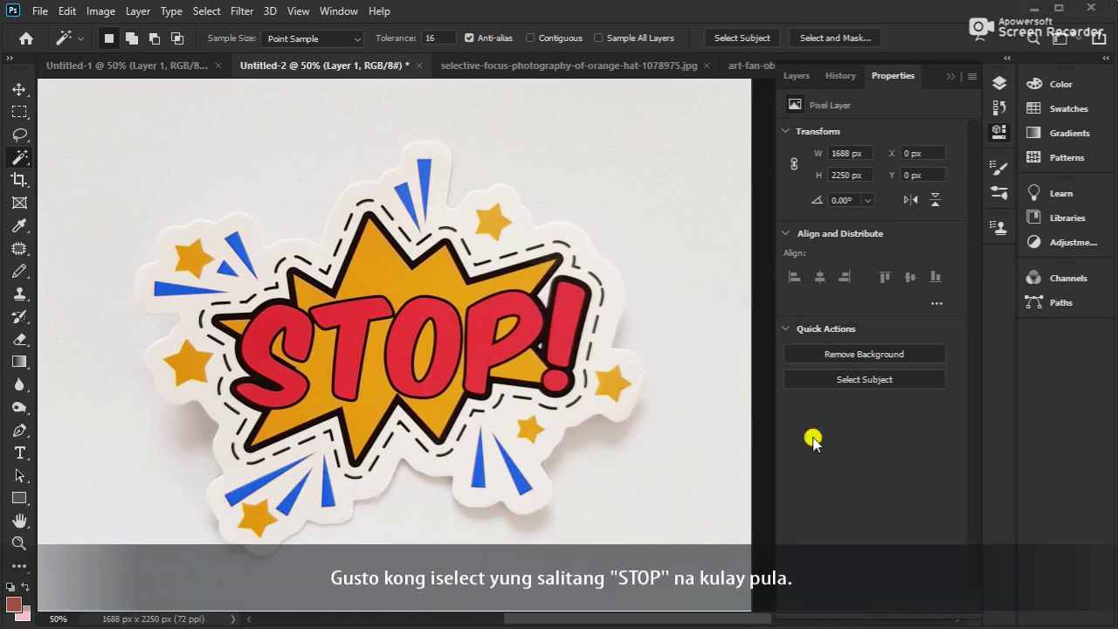
Try Select Subject on the STOP! sticker and clear the resulting selection with the Lasso tool
click(840, 381)
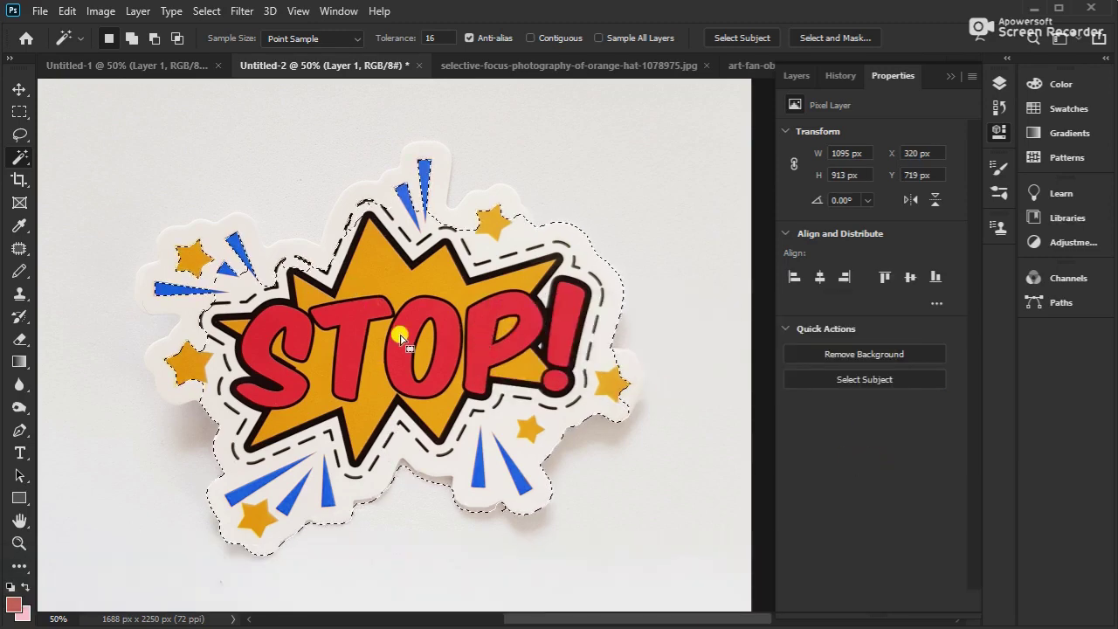
key(l)
click(668, 334)
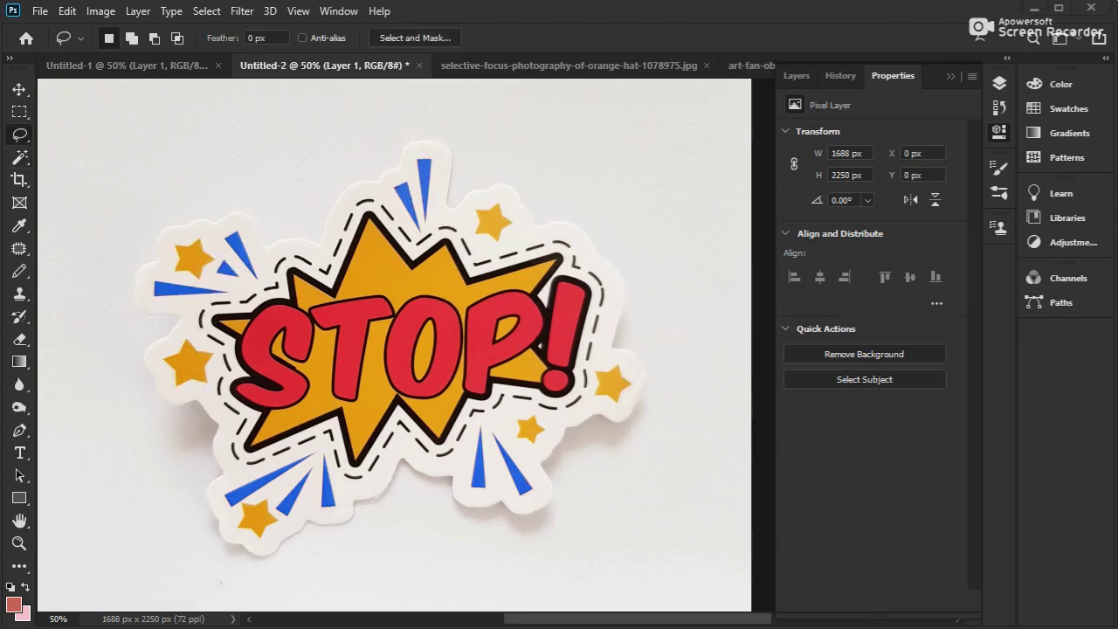
Select the red STOP! lettering by looping around it with the Object Selection tool in Lasso mode
click(20, 158)
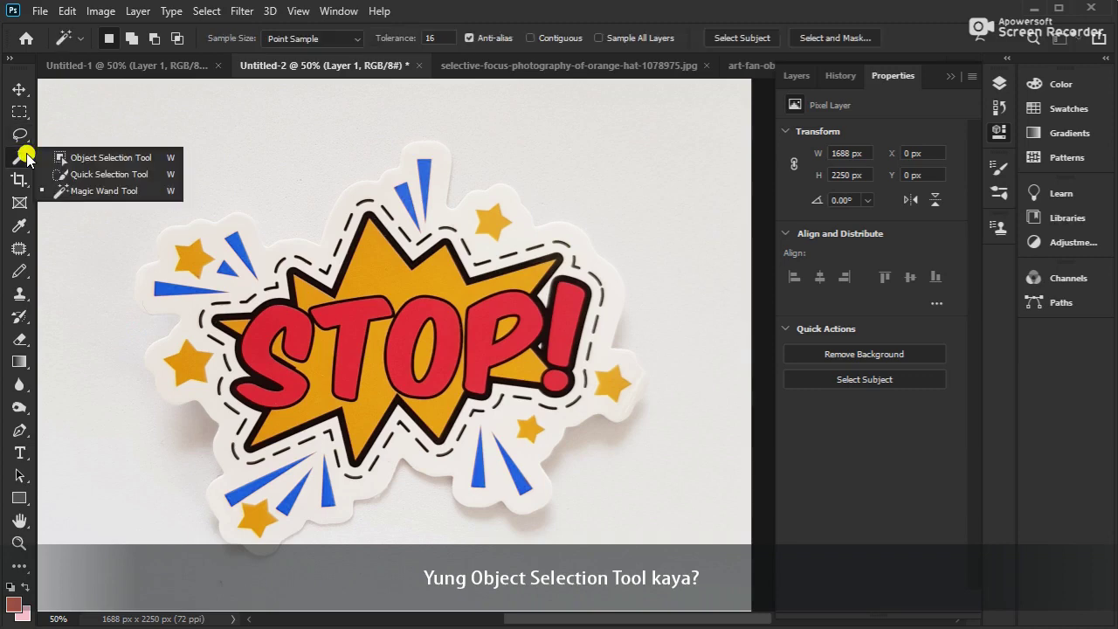
click(77, 154)
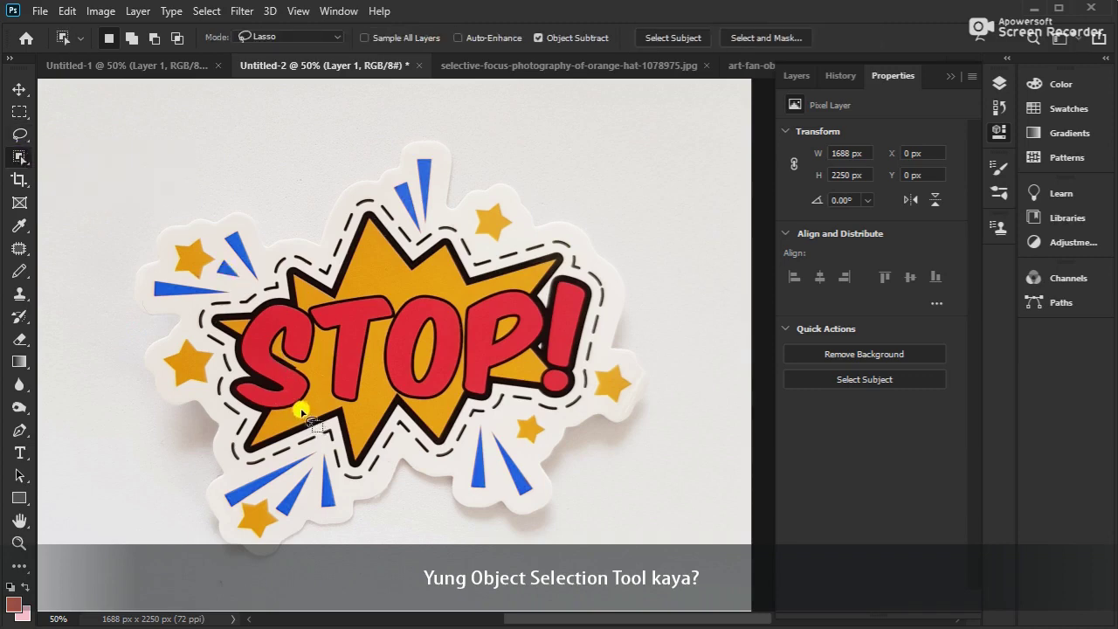
mouse_move(301, 412)
mouse_down()
mouse_move(254, 417)
mouse_move(225, 387)
mouse_move(222, 338)
mouse_move(270, 297)
mouse_move(486, 289)
mouse_move(578, 272)
mouse_move(594, 291)
mouse_move(588, 376)
mouse_move(567, 401)
mouse_move(523, 371)
mouse_move(491, 409)
mouse_move(404, 409)
mouse_move(369, 375)
mouse_move(365, 406)
mouse_move(333, 405)
mouse_move(313, 382)
mouse_up()
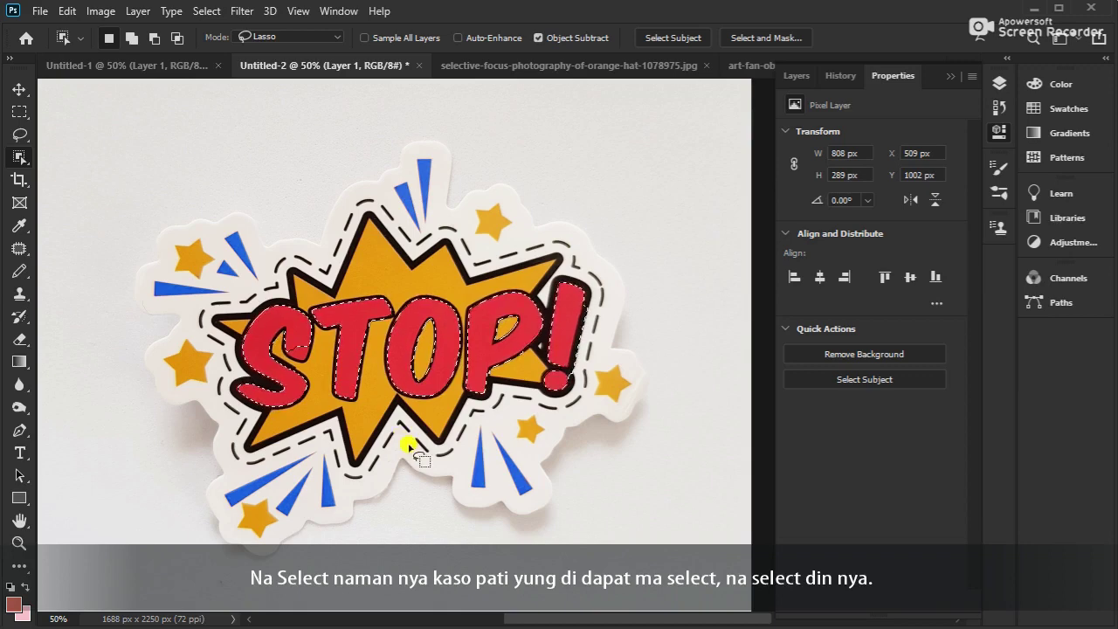
Examine the edges of the lettering selection around the letter P and the exclamation mark
click(603, 345)
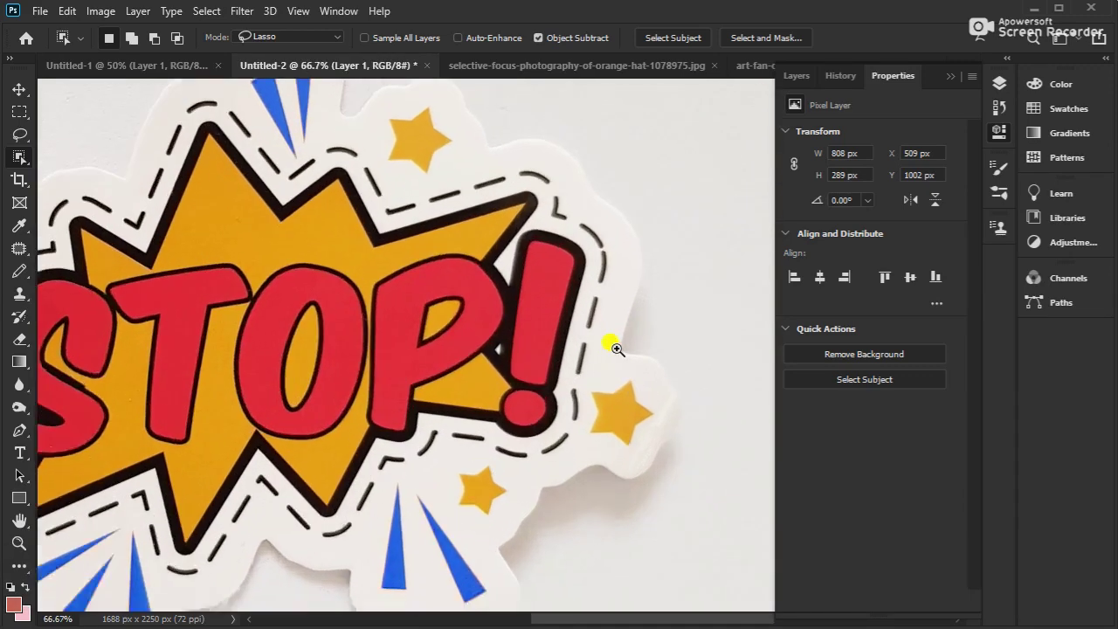
click(617, 349)
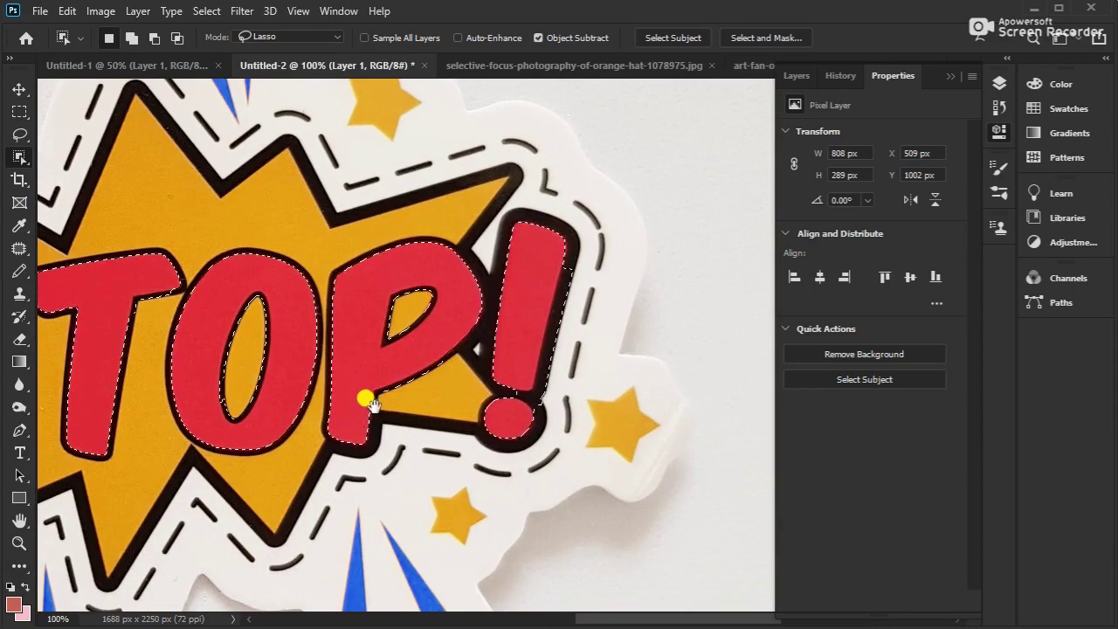
ctrl+click(465, 379)
ctrl+click(456, 359)
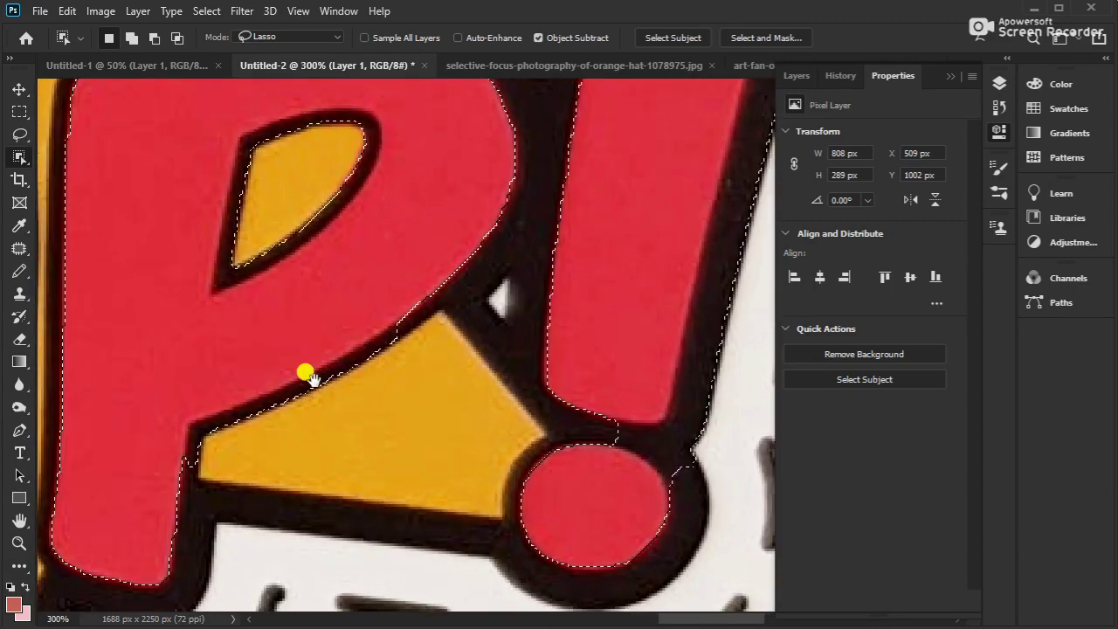
key(ctrl+minus)
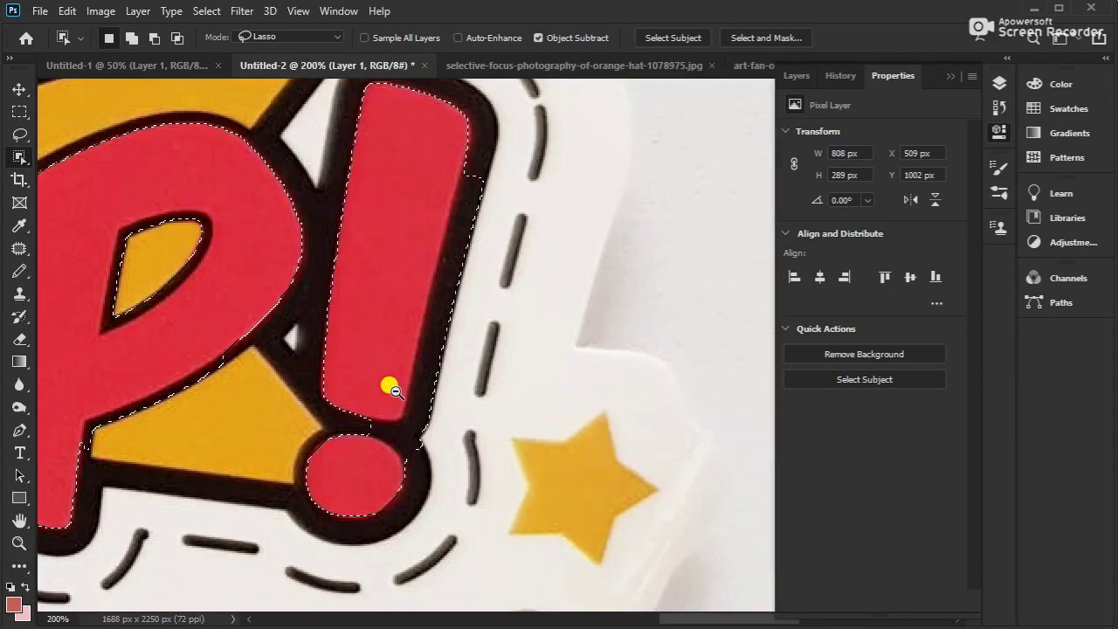
scroll(390, 389, down, 3)
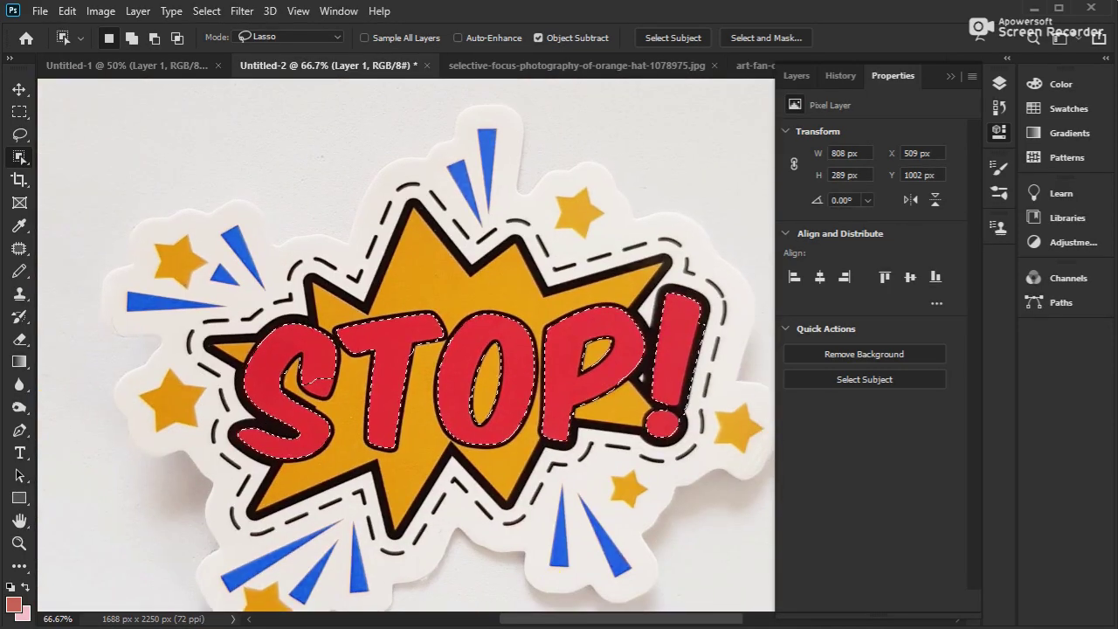
Clear the current selection and select the red STOP! lettering by color with the Magic Wand
click(495, 477)
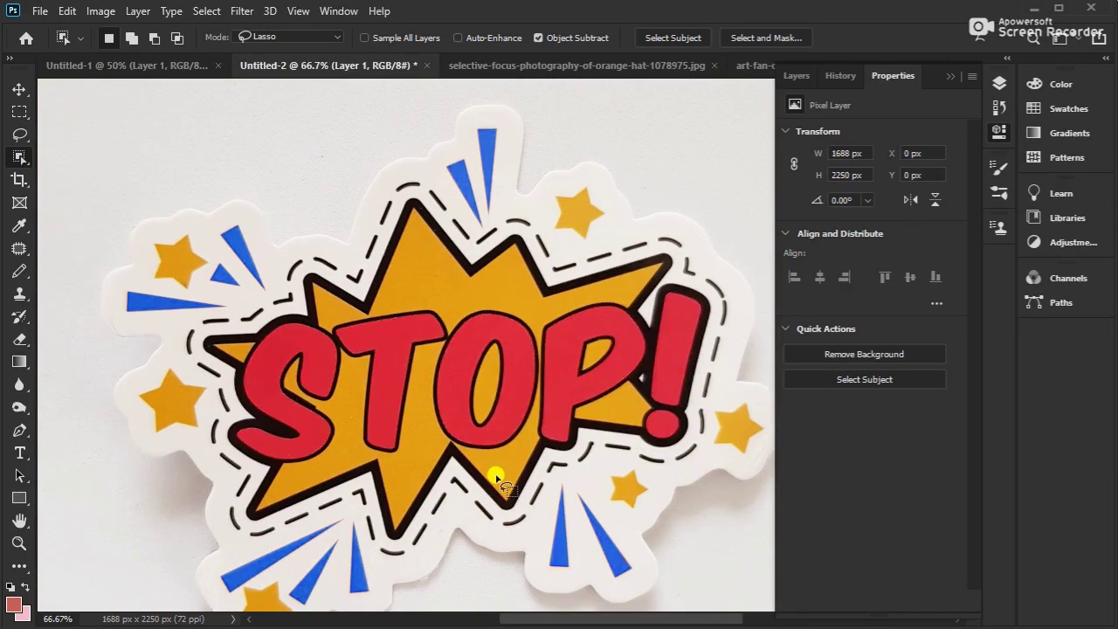
scroll(495, 476, down, 1)
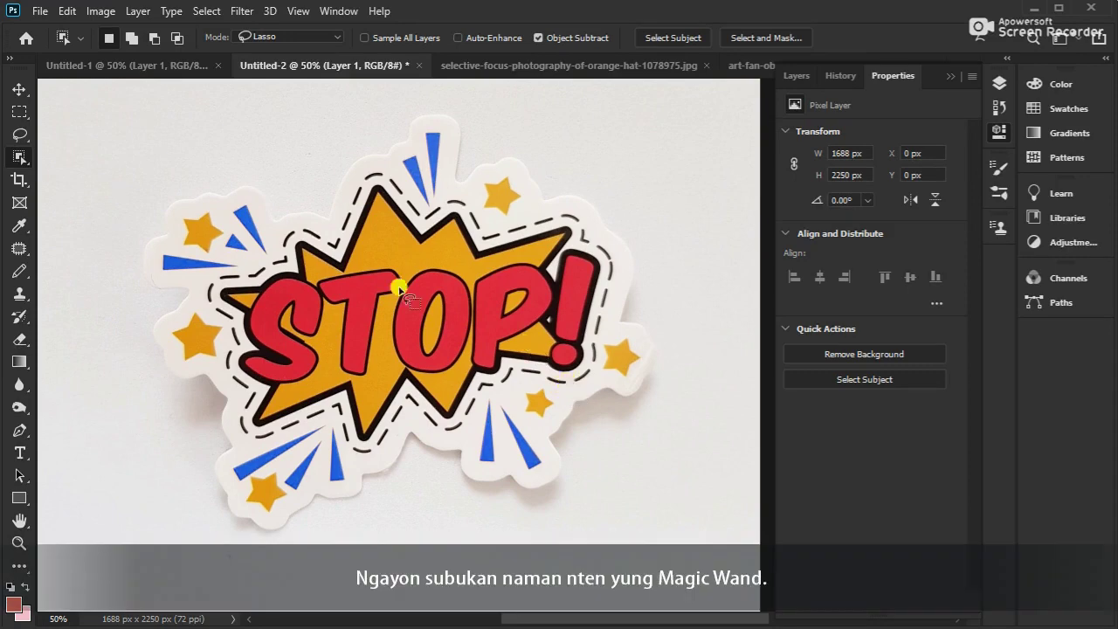
right_click(22, 156)
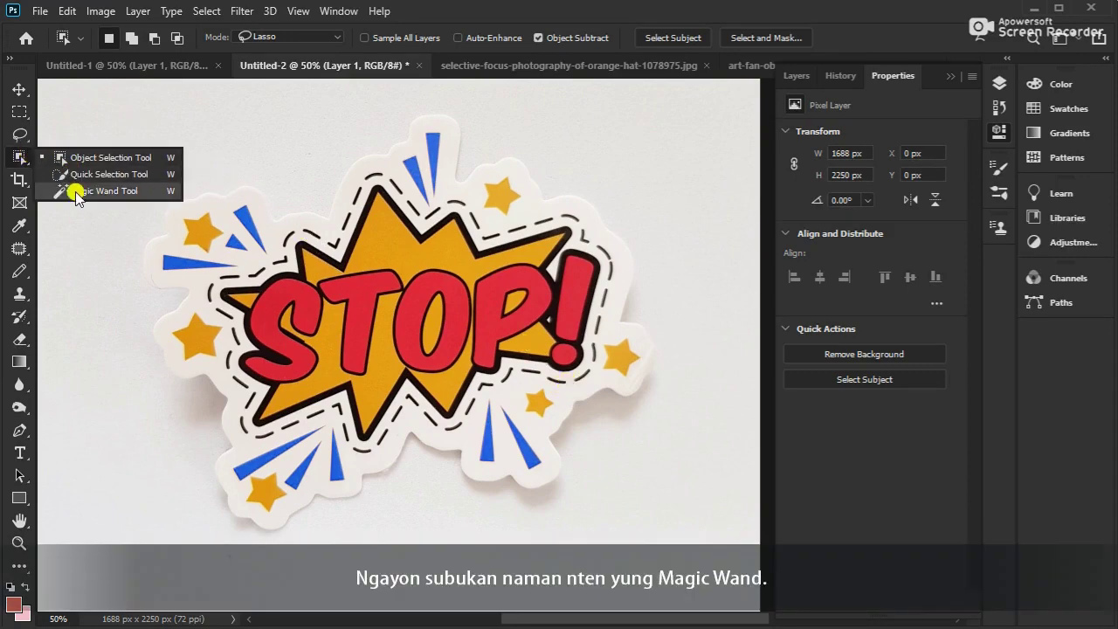
click(75, 189)
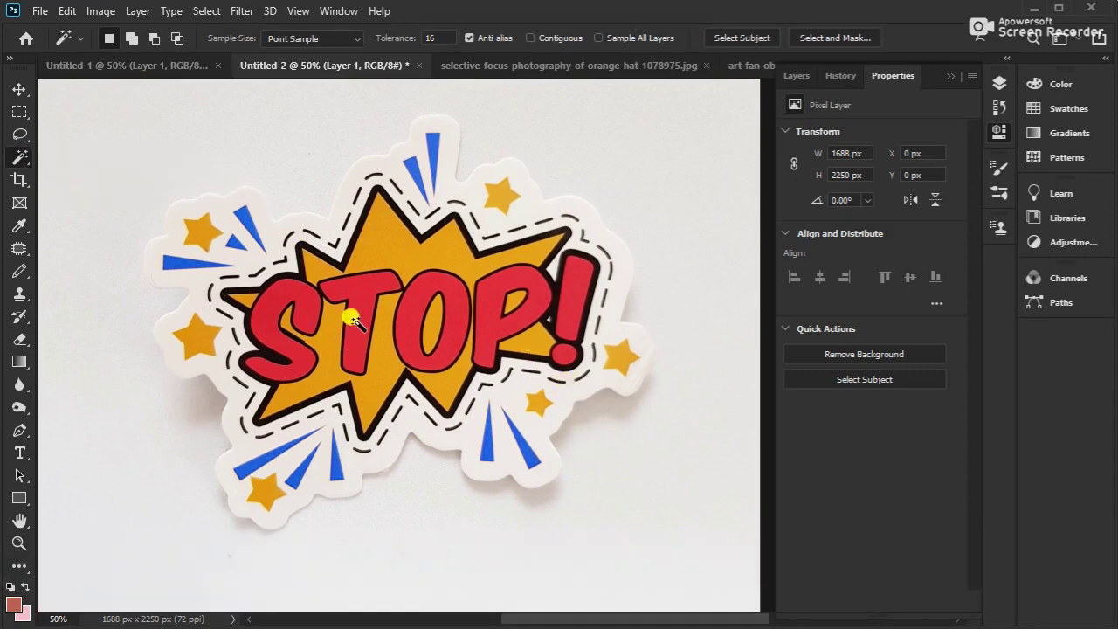
click(357, 323)
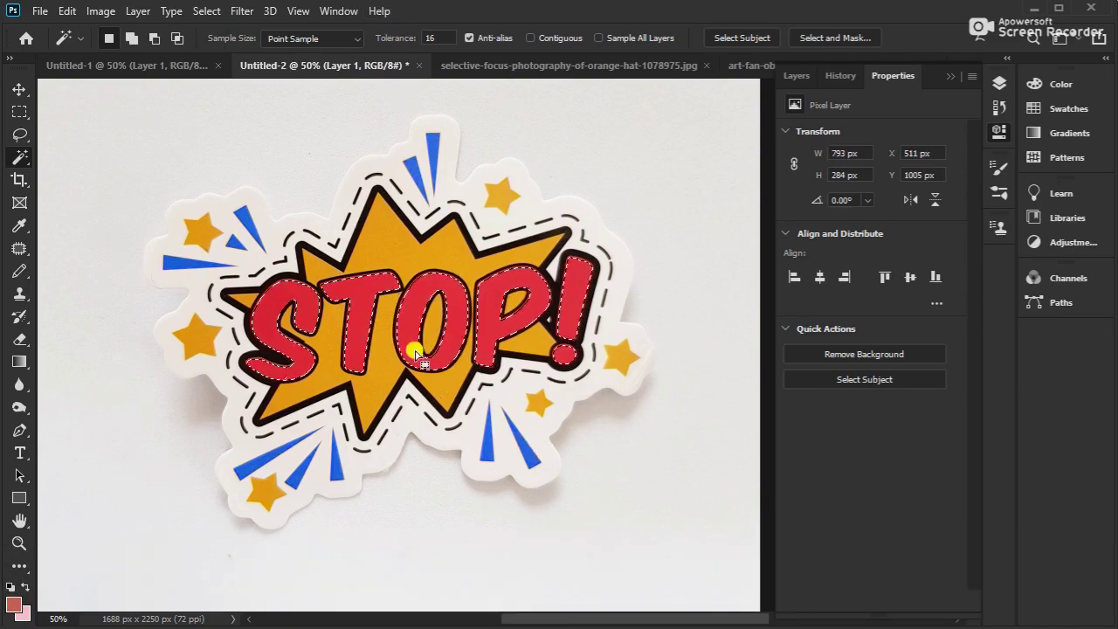
Examine how closely the Magic Wand selection follows the edges of the red letters
scroll(402, 319, up, 12)
scroll(400, 319, down, 5)
drag(400, 319, 481, 360)
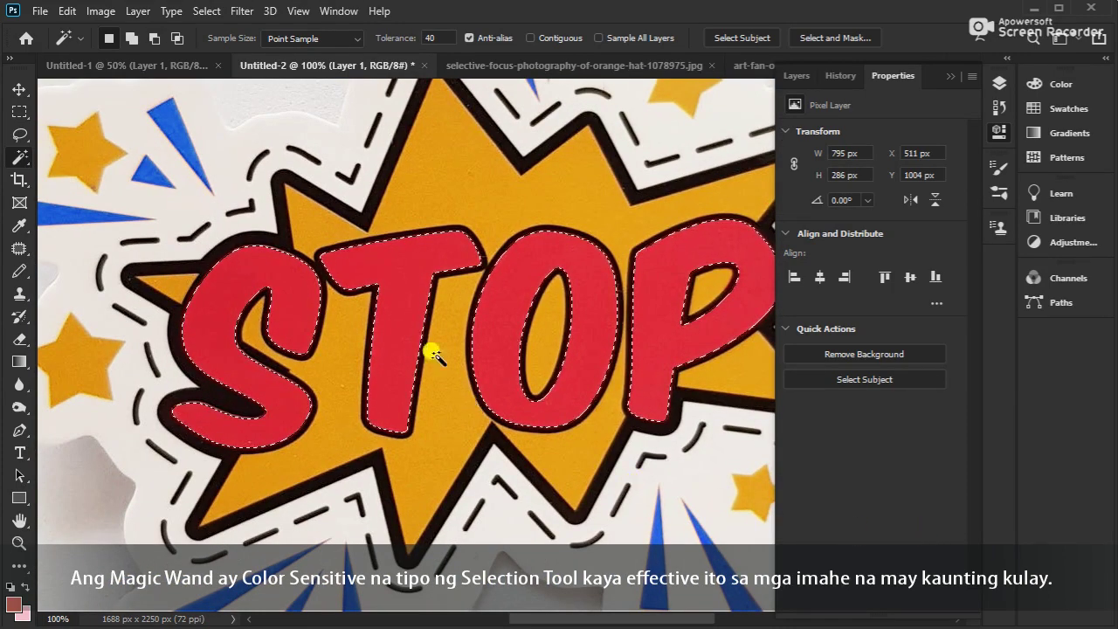
alt+click(428, 340)
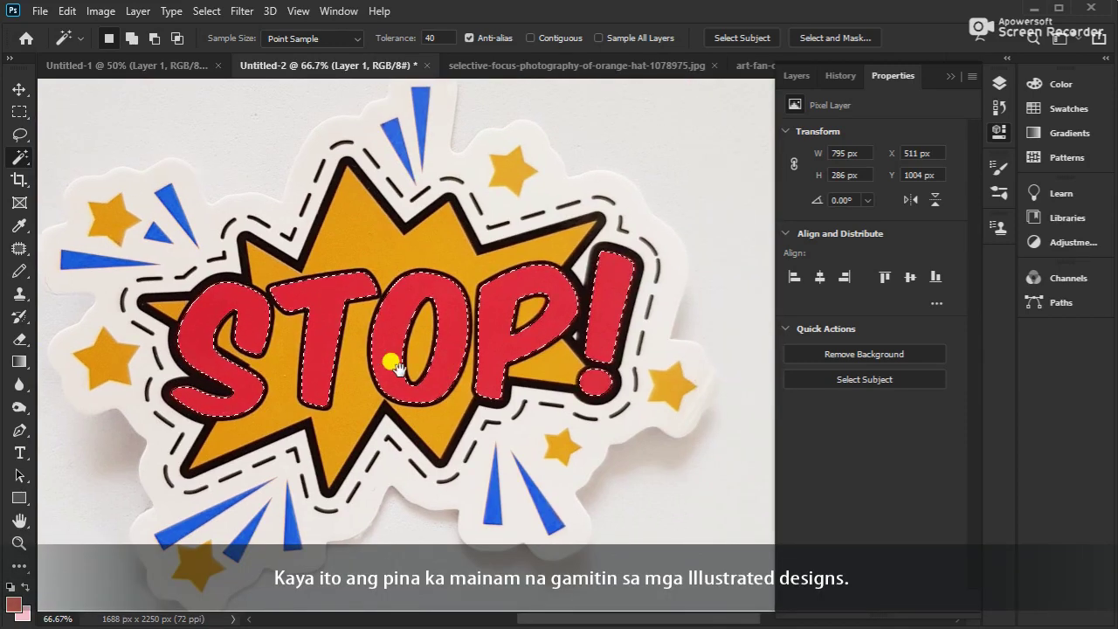
drag(428, 435, 444, 454)
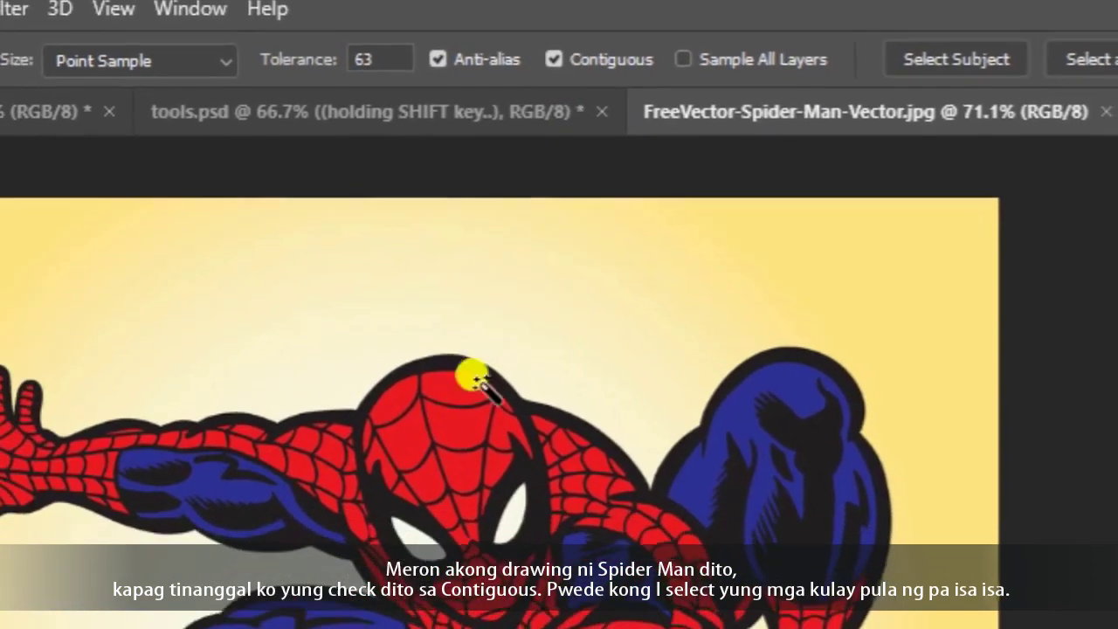
Select individual red patches on the Spider-Man mask one at a time with the Magic Wand in Contiguous mode
click(442, 445)
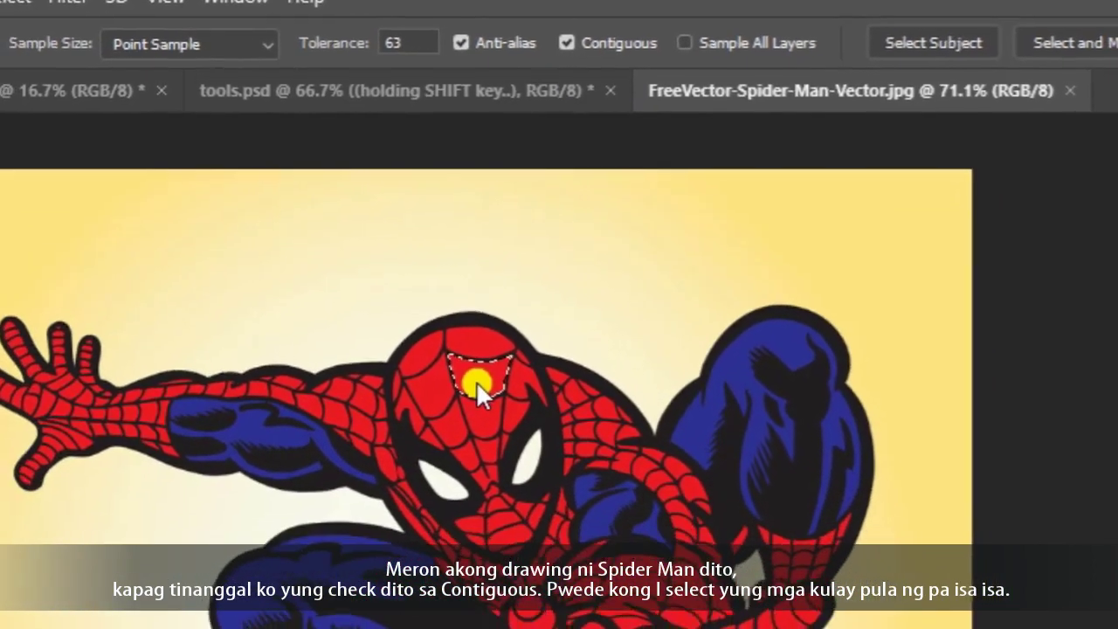
click(435, 385)
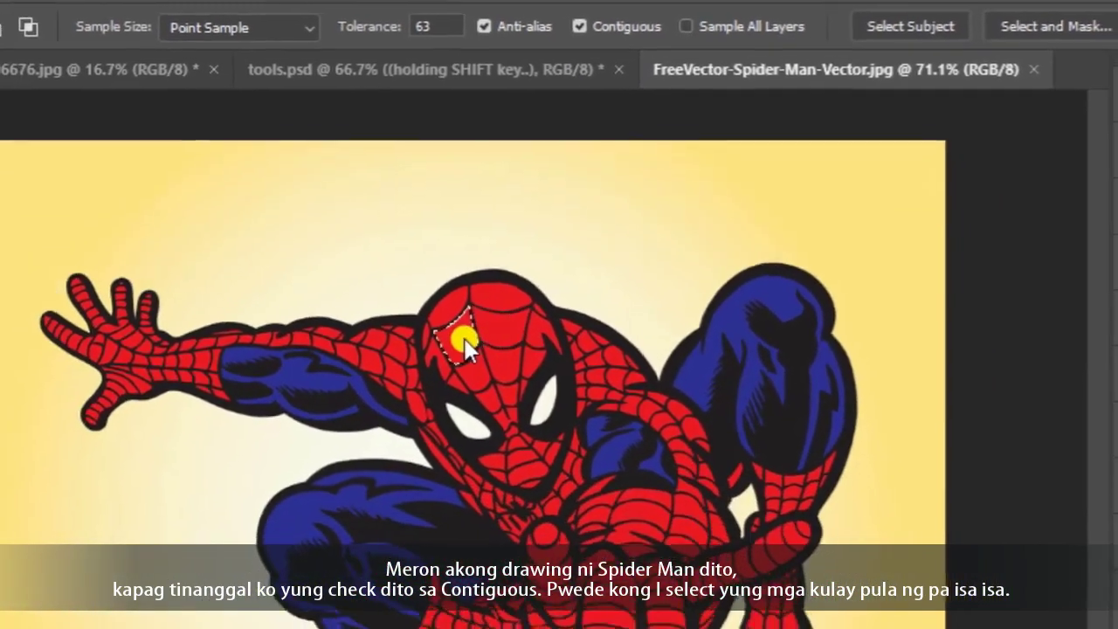
click(517, 344)
click(515, 374)
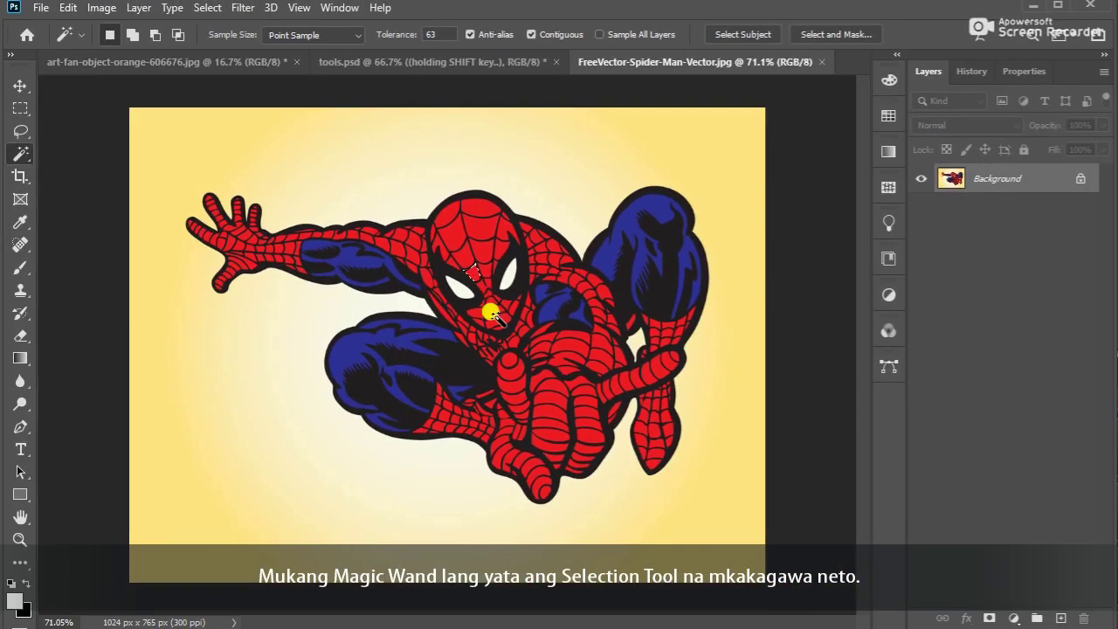
click(489, 313)
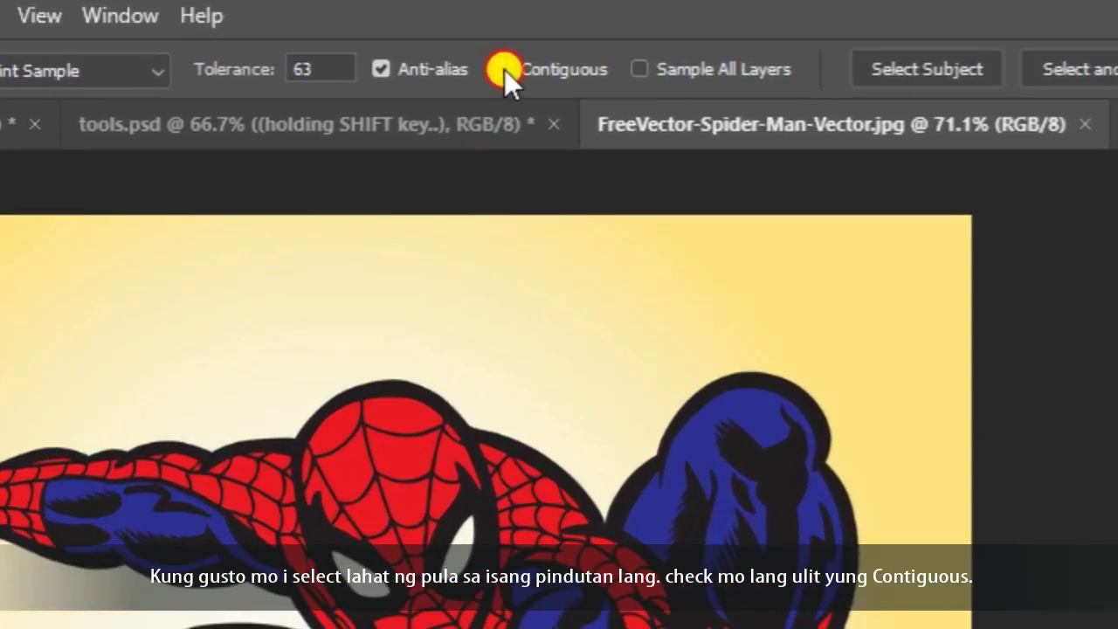
Turn off Contiguous and select all the red areas of the Spider-Man drawing at once with the Magic Wand
click(531, 34)
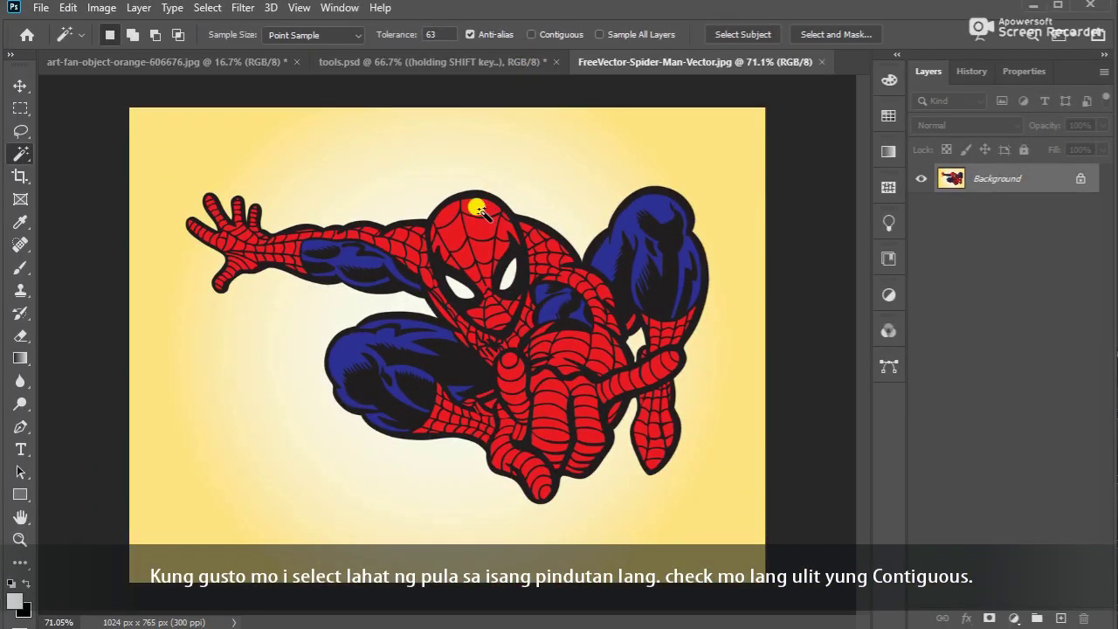
click(480, 214)
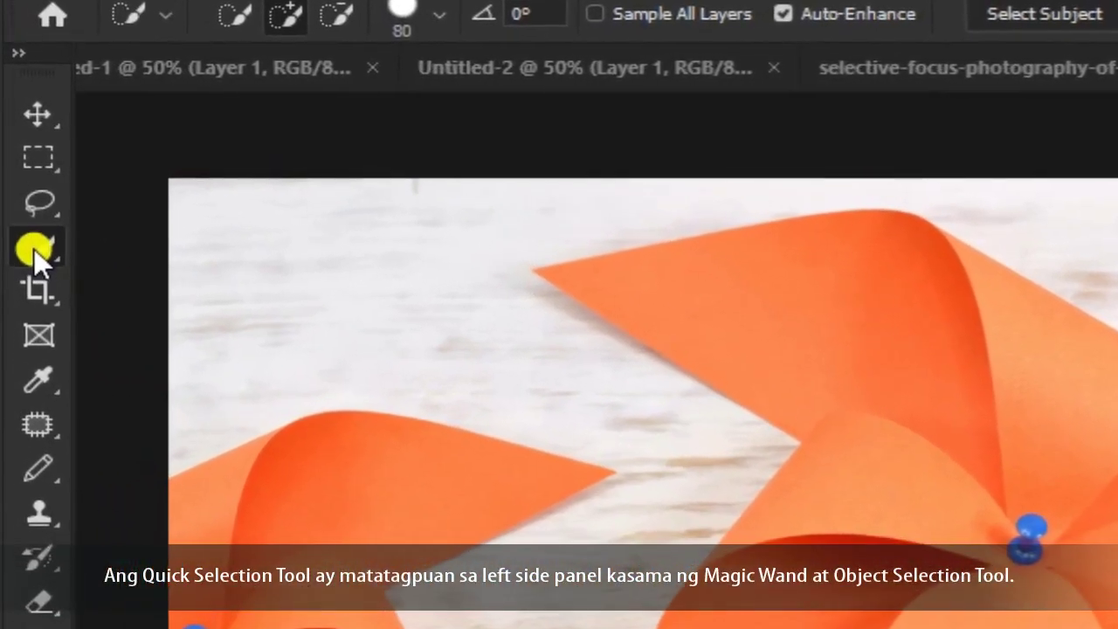
Select both orange pinwheels by brushing over their blades with the Quick Selection tool
right_click(25, 188)
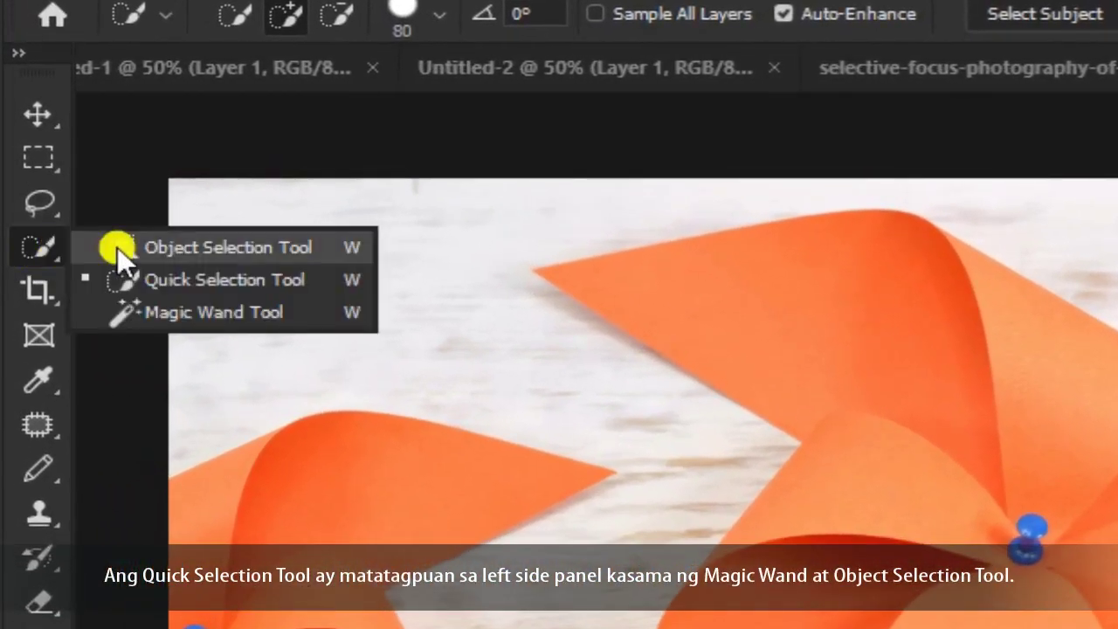
click(332, 282)
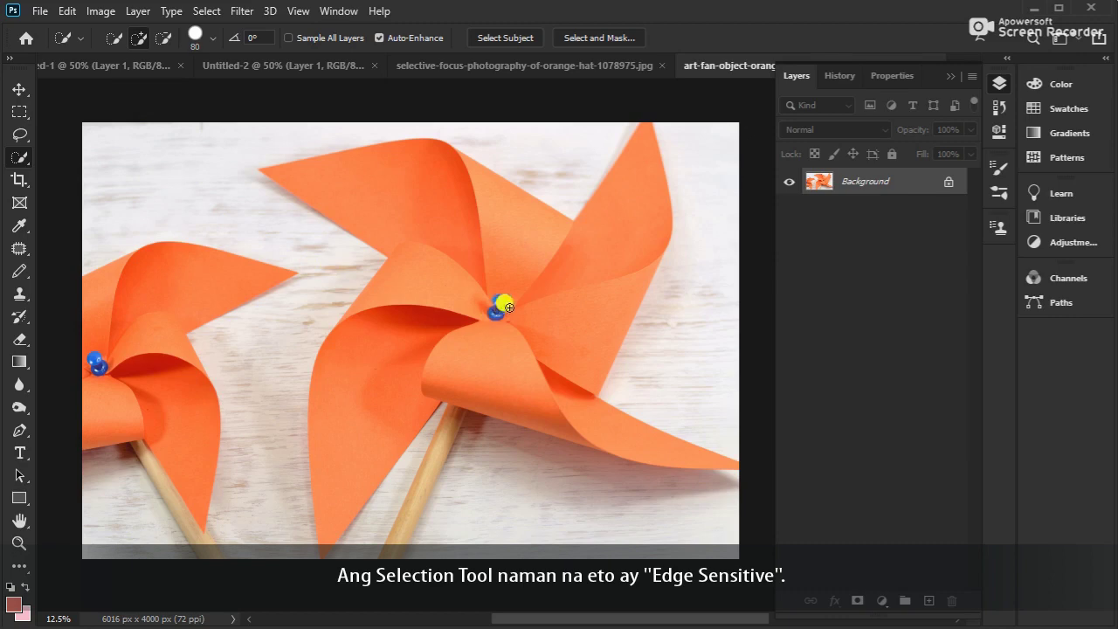
click(503, 293)
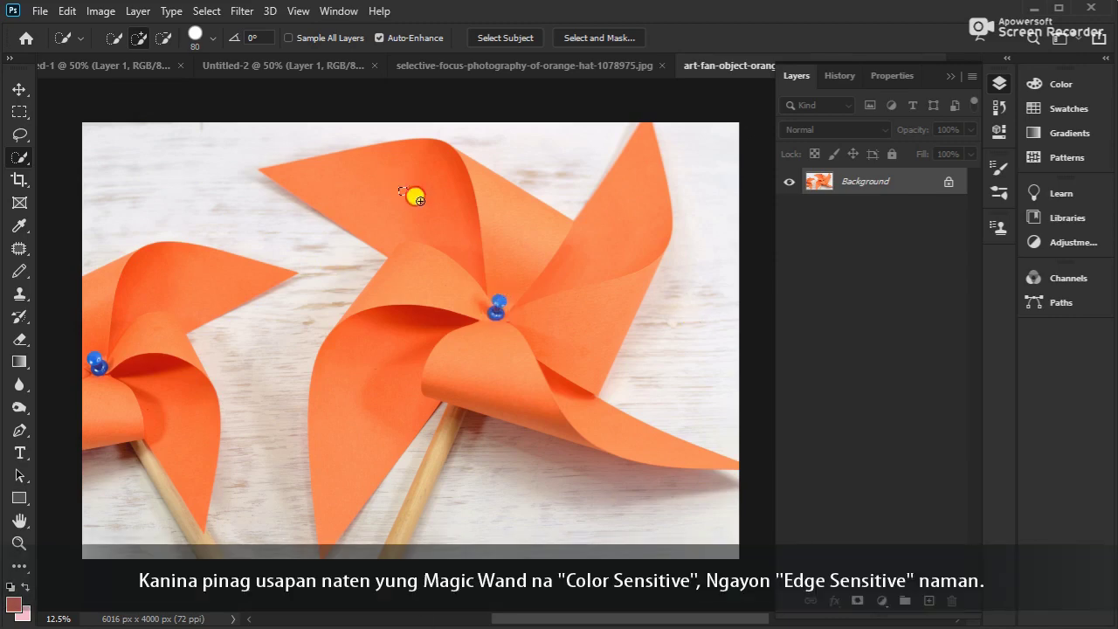
mouse_move(415, 197)
mouse_down()
mouse_move(556, 301)
mouse_move(545, 300)
mouse_move(532, 334)
mouse_up()
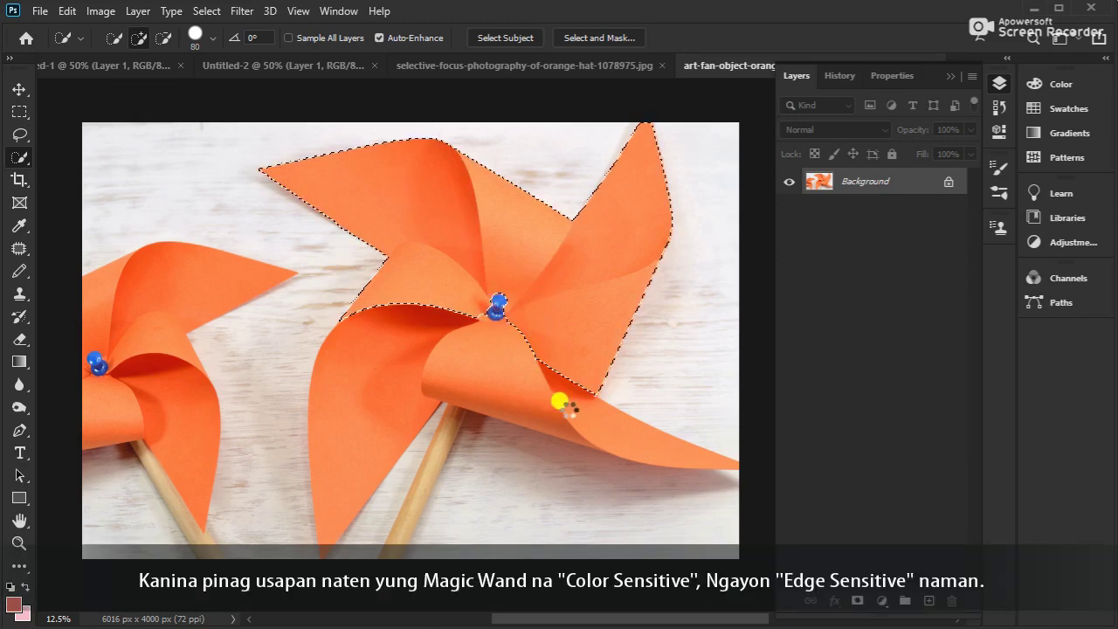
mouse_move(559, 401)
mouse_down()
mouse_move(506, 395)
mouse_move(515, 368)
mouse_move(457, 373)
mouse_move(347, 455)
mouse_move(347, 423)
mouse_up()
mouse_move(135, 327)
mouse_down()
mouse_move(121, 373)
mouse_move(106, 381)
mouse_move(94, 358)
mouse_up()
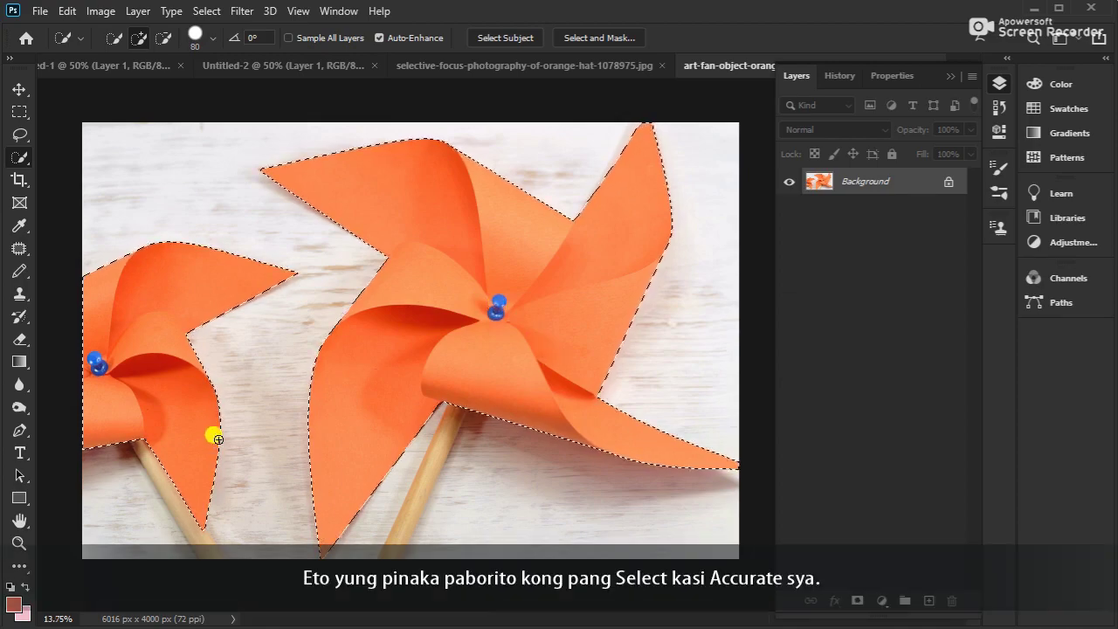
Examine how closely the quick selection follows the edges of both pinwheels' blades
scroll(219, 432, up, 6)
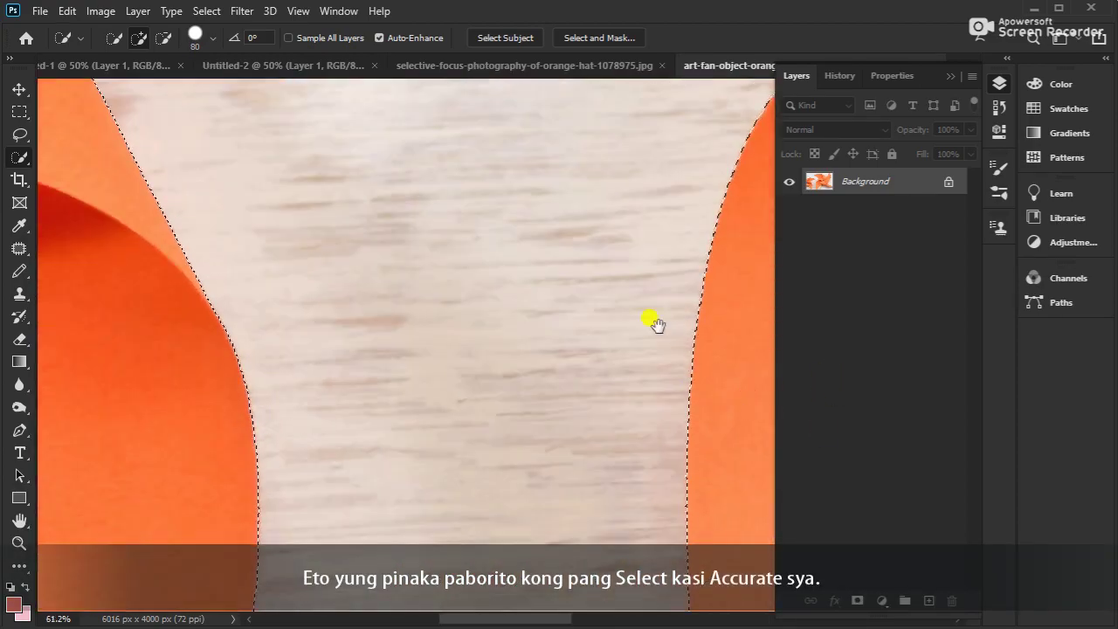
drag(657, 323, 491, 254)
scroll(703, 358, down, 4)
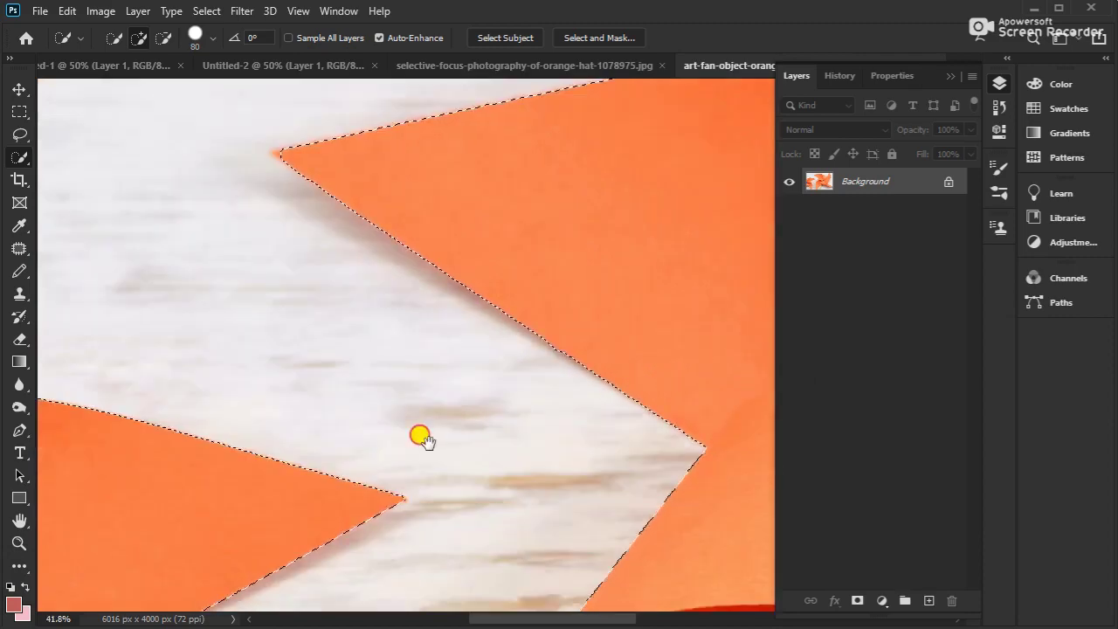
drag(419, 434, 217, 560)
drag(646, 340, 180, 273)
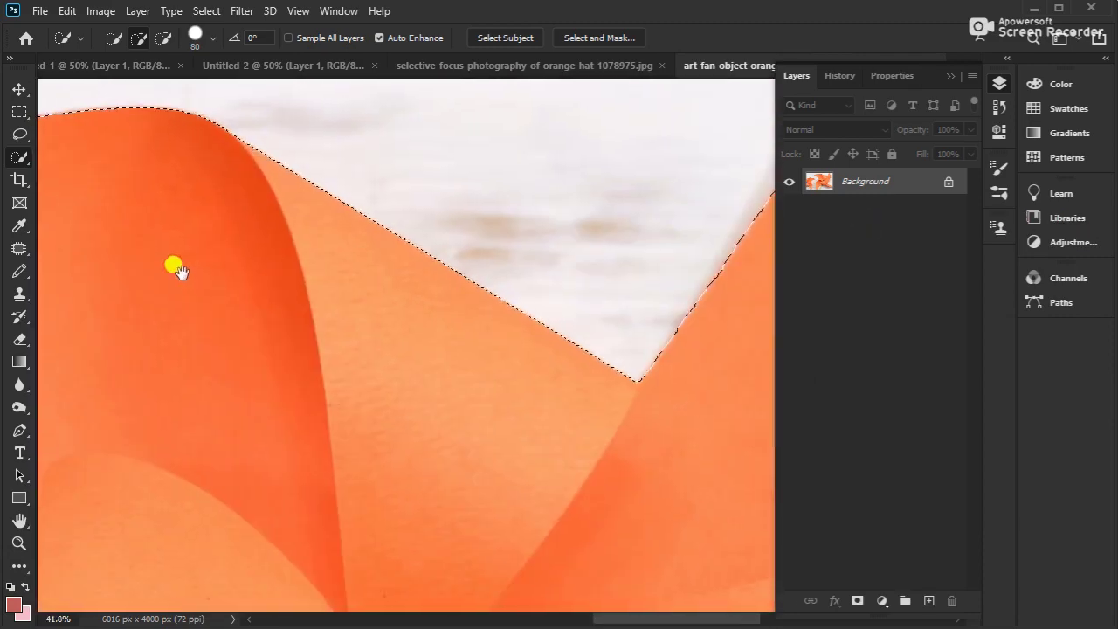
drag(734, 289, 343, 411)
scroll(507, 395, down, 2)
drag(509, 431, 729, 250)
drag(305, 347, 598, 378)
drag(571, 333, 526, 457)
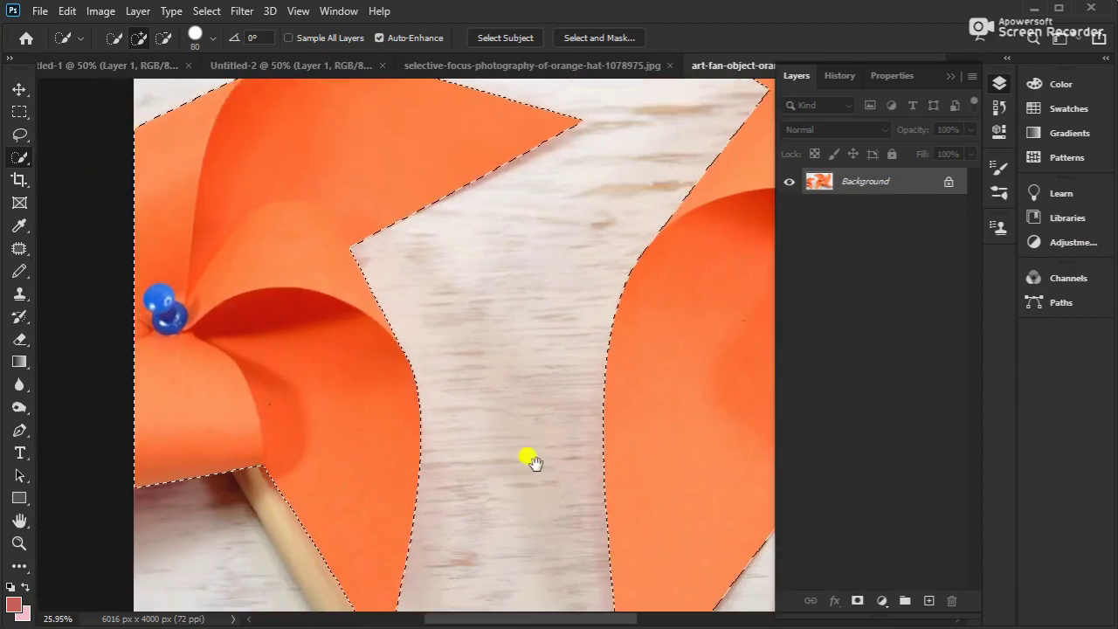
scroll(474, 404, down, 5)
drag(560, 347, 462, 346)
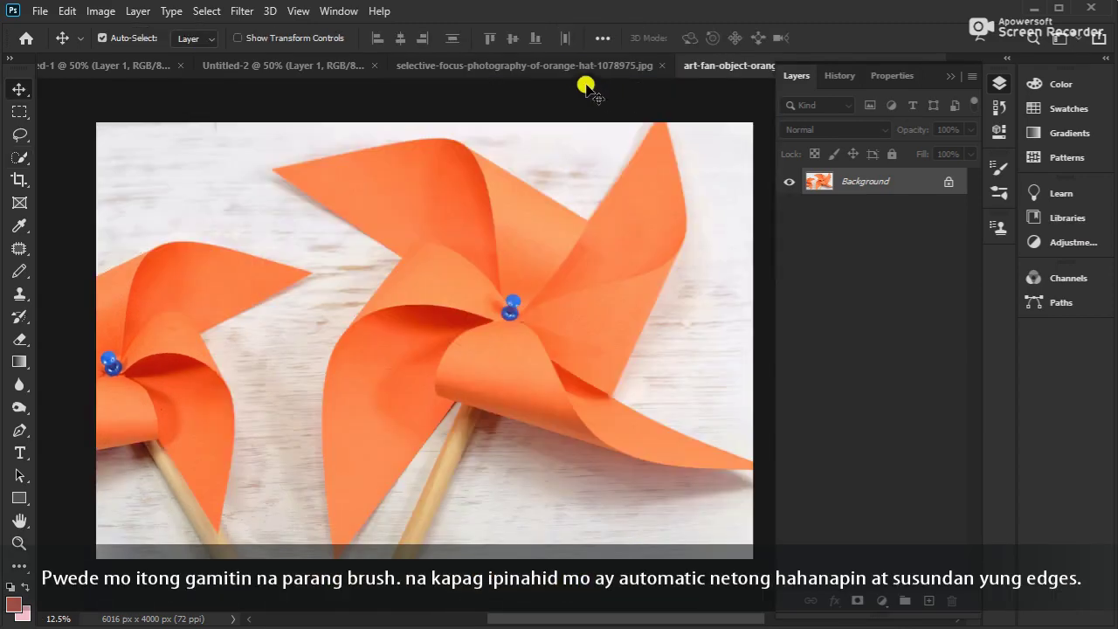
Switch to the orange hat photo and select the hat by brushing over it with an enlarged Quick Selection brush
click(542, 66)
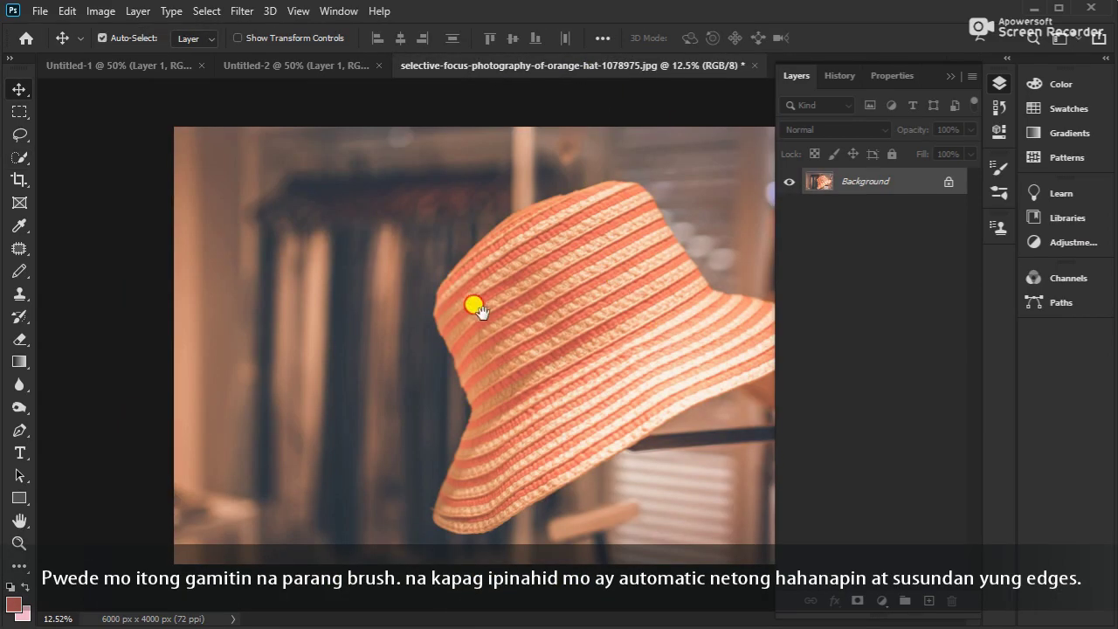
key(ctrl+plus)
key(w)
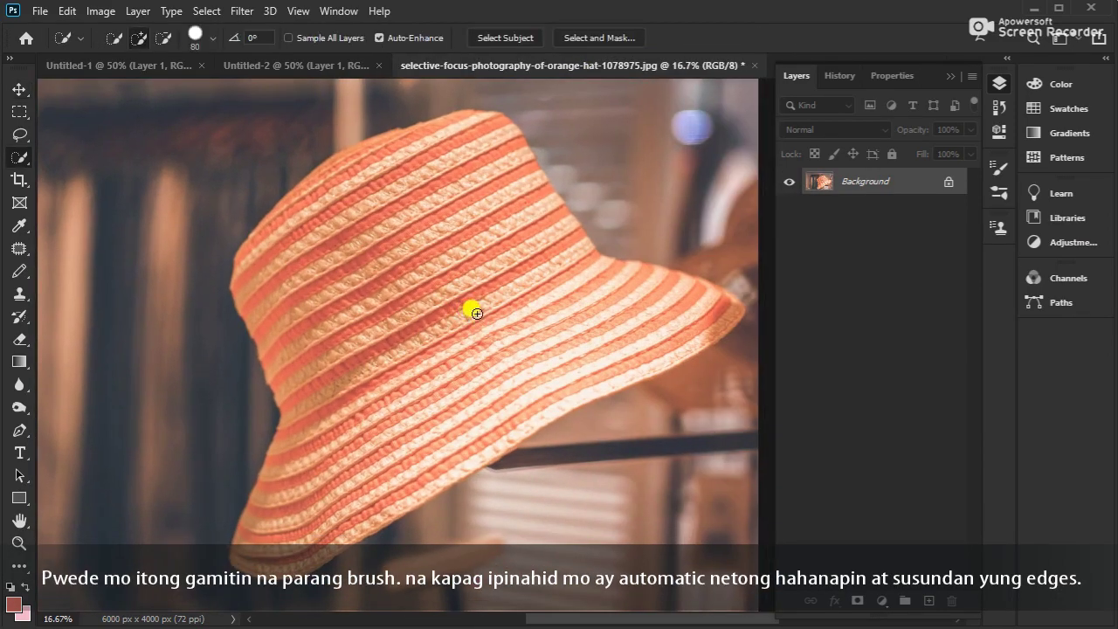
key(bracketright)
key(bracketright)
key(bracketright)
key(bracketright)
key(bracketright)
key(bracketright)
mouse_move(449, 180)
mouse_down()
mouse_move(464, 264)
mouse_move(493, 304)
mouse_move(574, 305)
mouse_move(526, 286)
mouse_move(443, 182)
mouse_move(425, 173)
mouse_move(379, 188)
mouse_move(383, 160)
mouse_move(415, 154)
mouse_move(324, 229)
mouse_move(288, 290)
mouse_move(348, 384)
mouse_move(357, 441)
mouse_move(353, 470)
mouse_move(318, 508)
mouse_move(575, 343)
mouse_move(701, 326)
mouse_move(540, 388)
mouse_move(405, 477)
mouse_up()
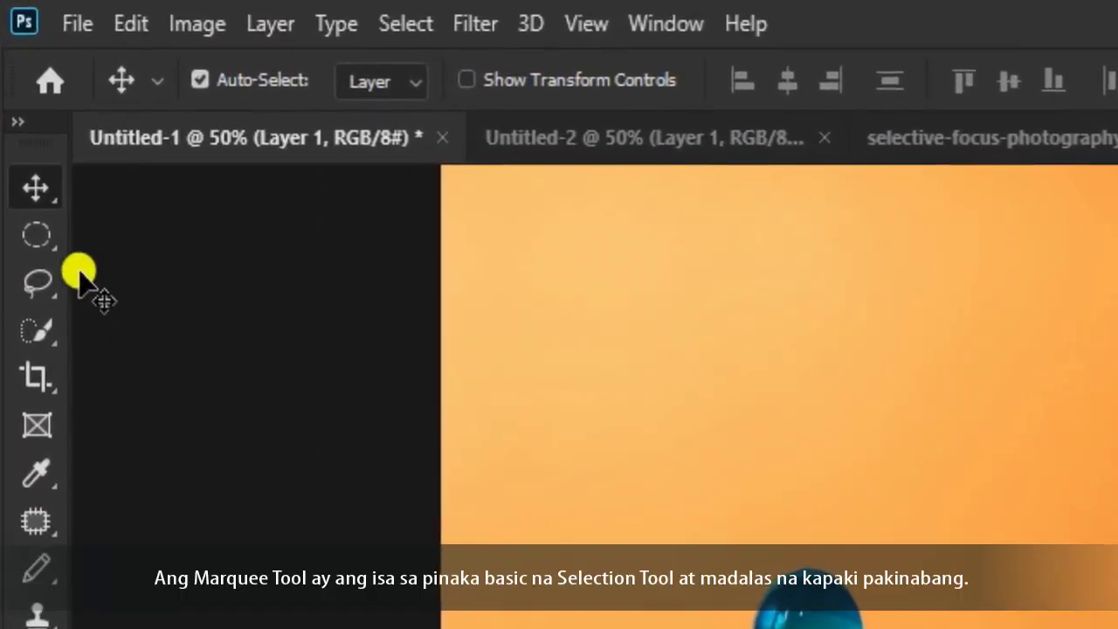
Draw a rectangular selection on the plain orange background of the water drop image with the Rectangular Marquee tool
drag(55, 244, 42, 243)
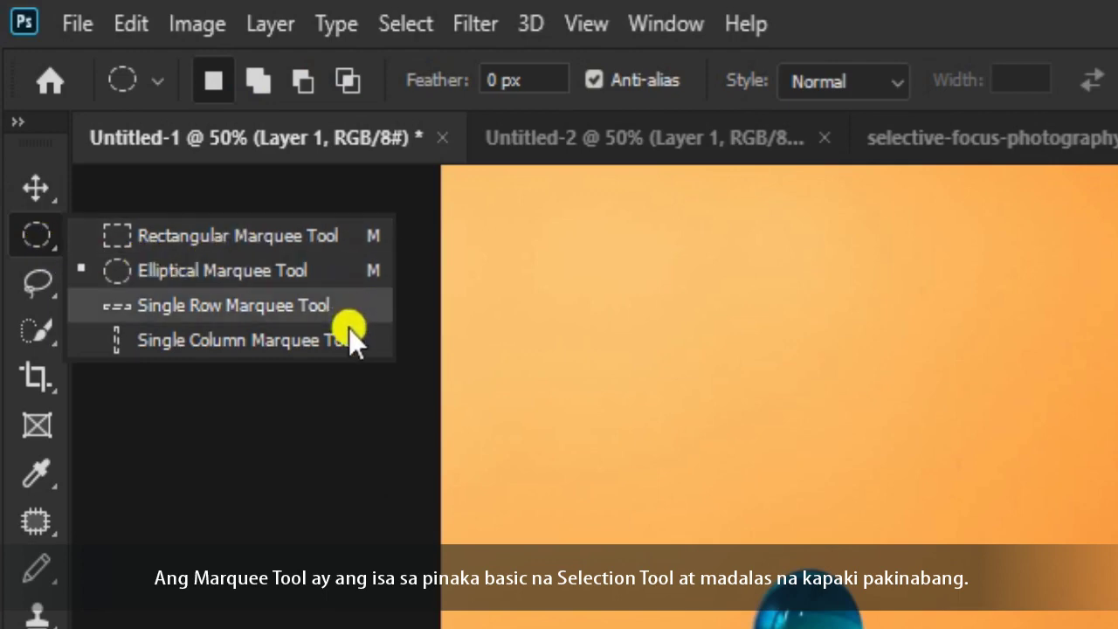
click(254, 271)
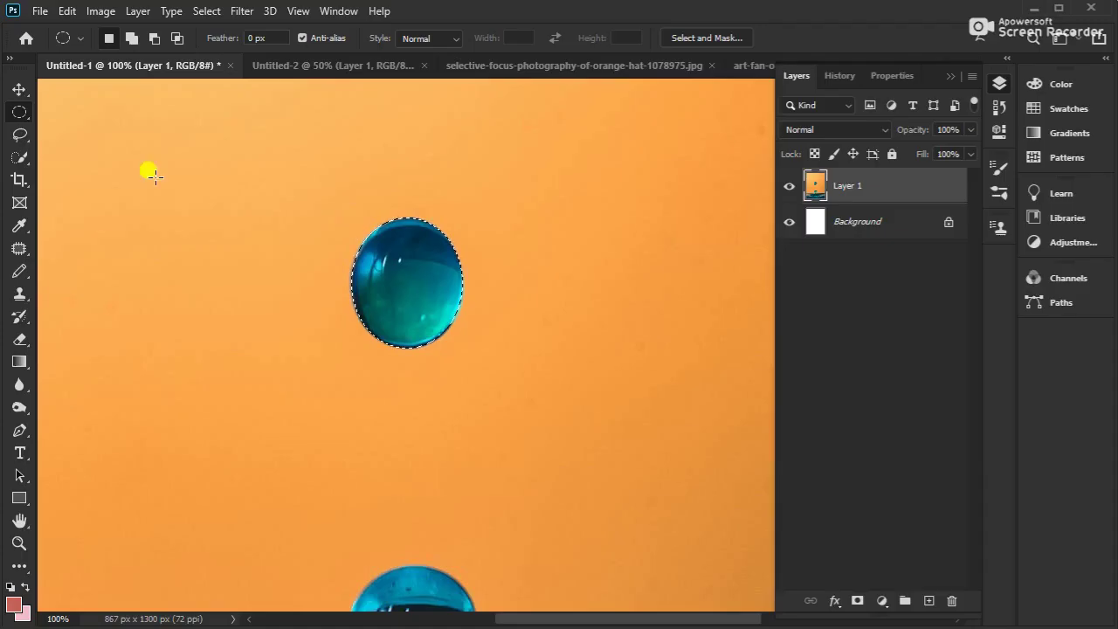
drag(20, 112, 55, 110)
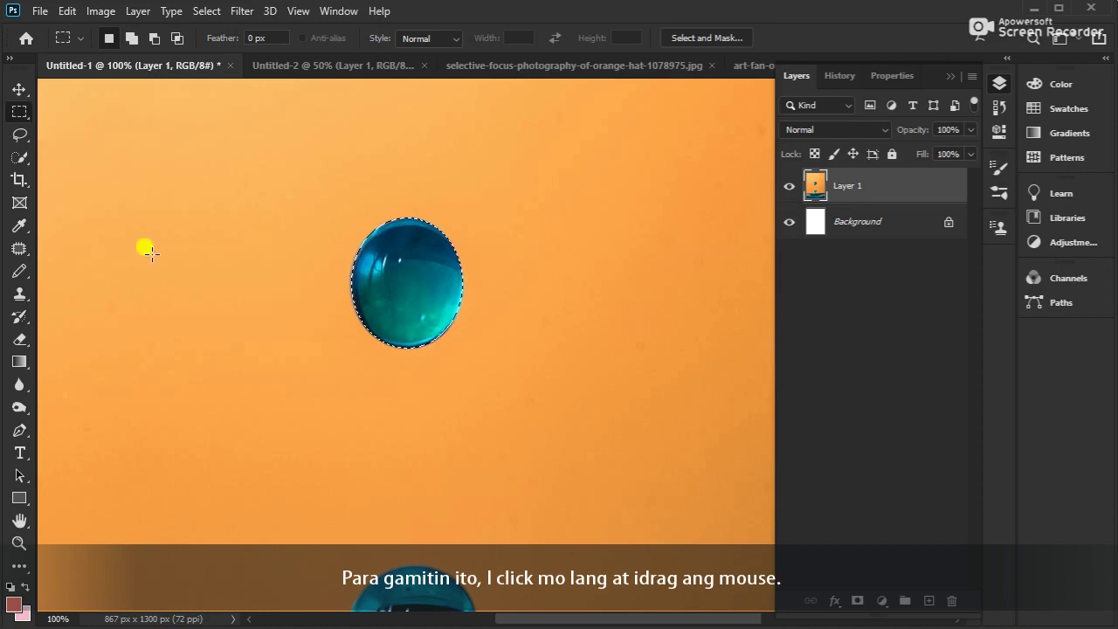
drag(125, 333, 344, 518)
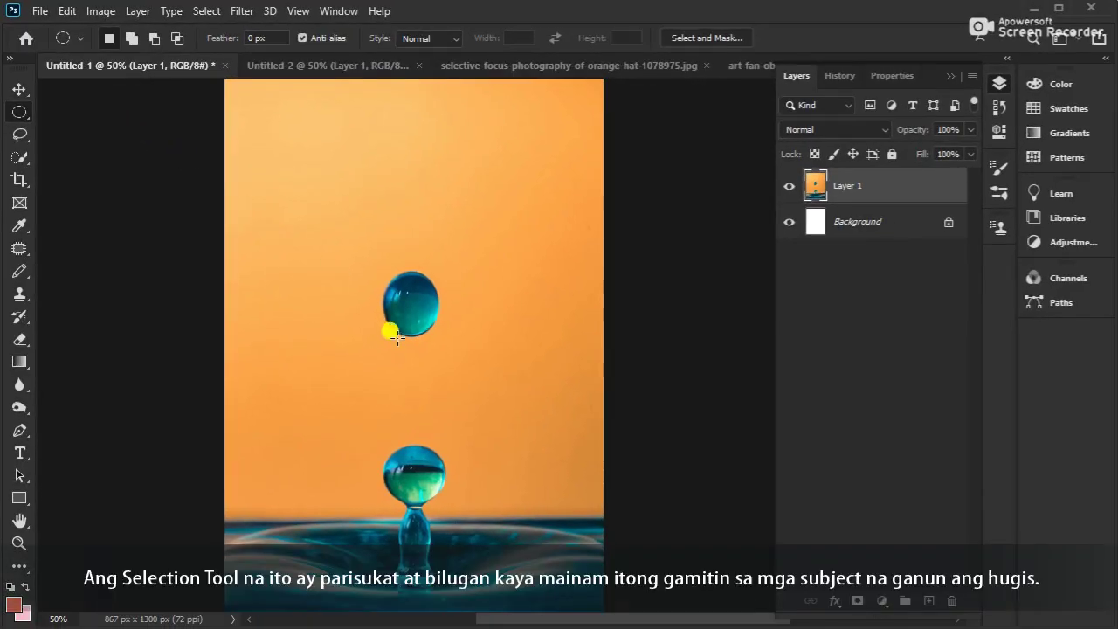
Select the floating upper water droplet by drawing an elliptical marquee around it
ctrl+click(421, 335)
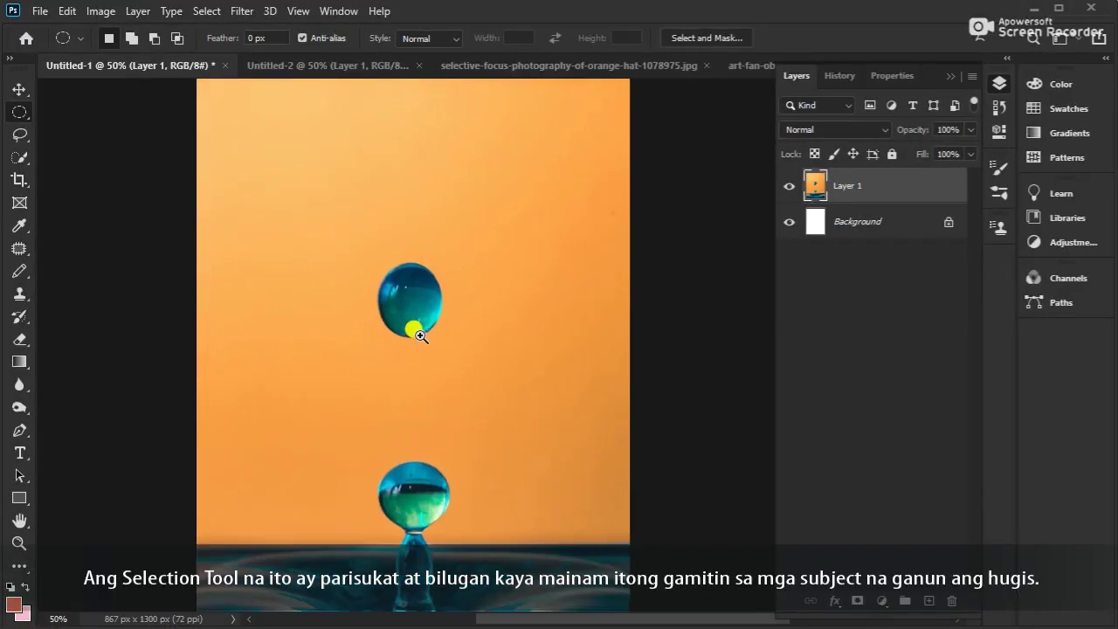
ctrl+click(410, 318)
drag(350, 216, 462, 347)
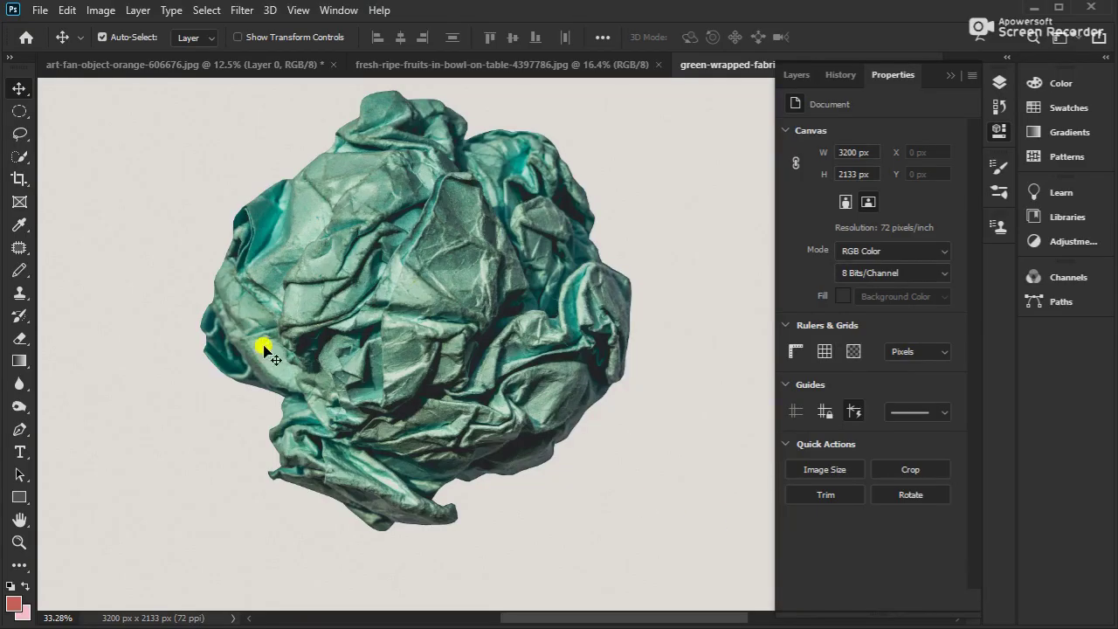
Draw a freehand Lasso selection around the upper-left part of the crumpled green paper
drag(19, 133, 75, 137)
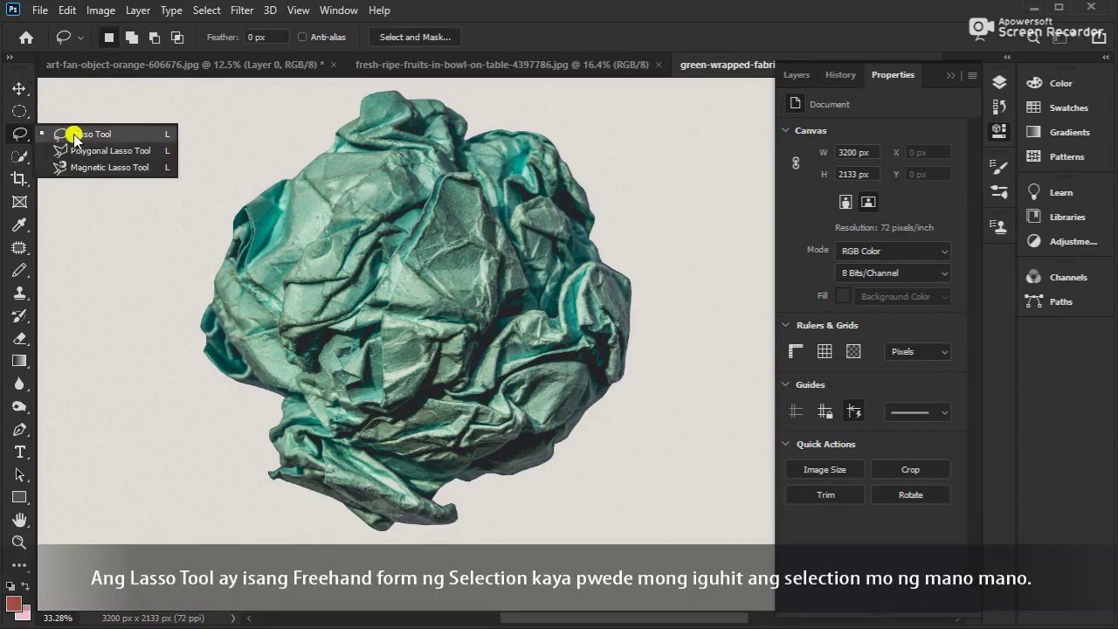
click(77, 137)
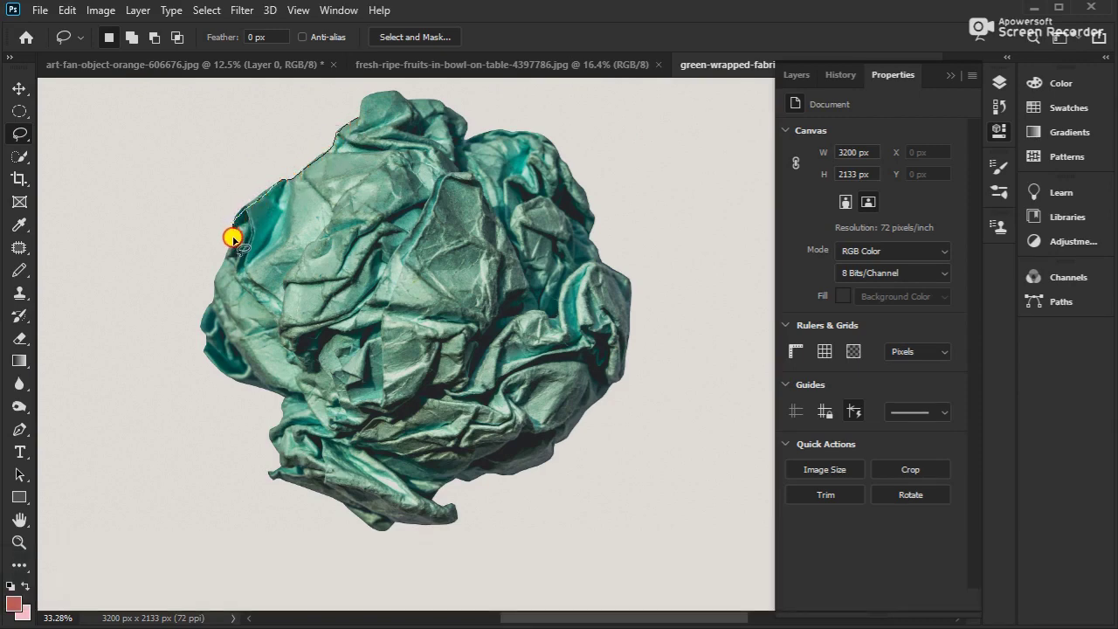
mouse_move(232, 239)
mouse_down()
mouse_move(412, 279)
mouse_move(412, 169)
mouse_move(425, 155)
mouse_move(359, 120)
mouse_move(375, 95)
mouse_move(394, 95)
mouse_move(433, 102)
mouse_move(468, 131)
mouse_up()
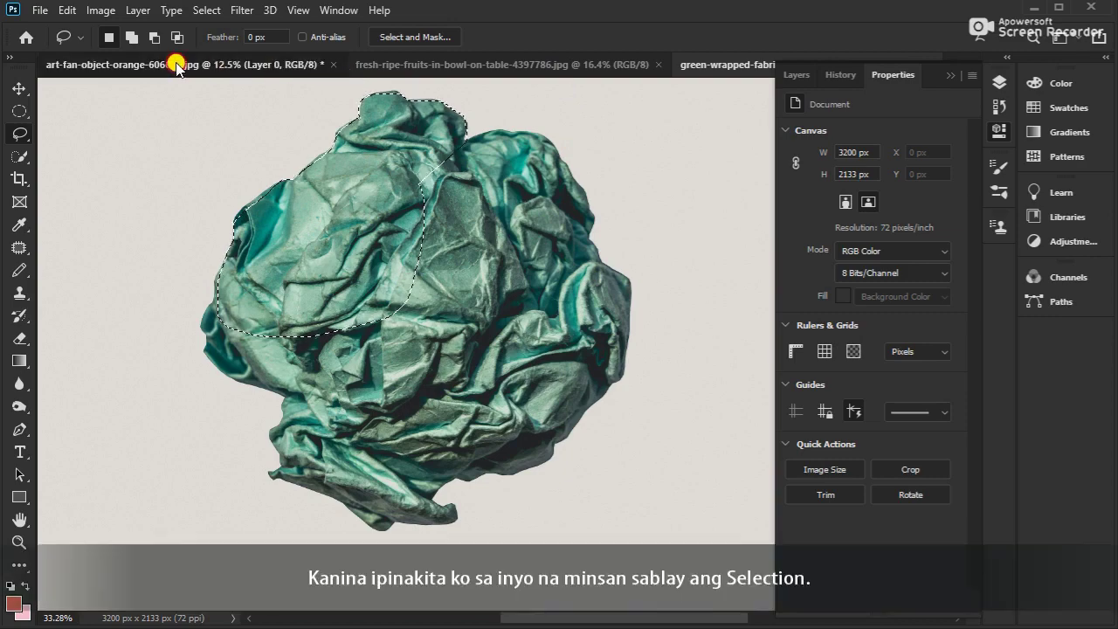
Switch to the pinwheel photo and examine the stray selection areas beneath the large pinwheel's lower blade
click(175, 66)
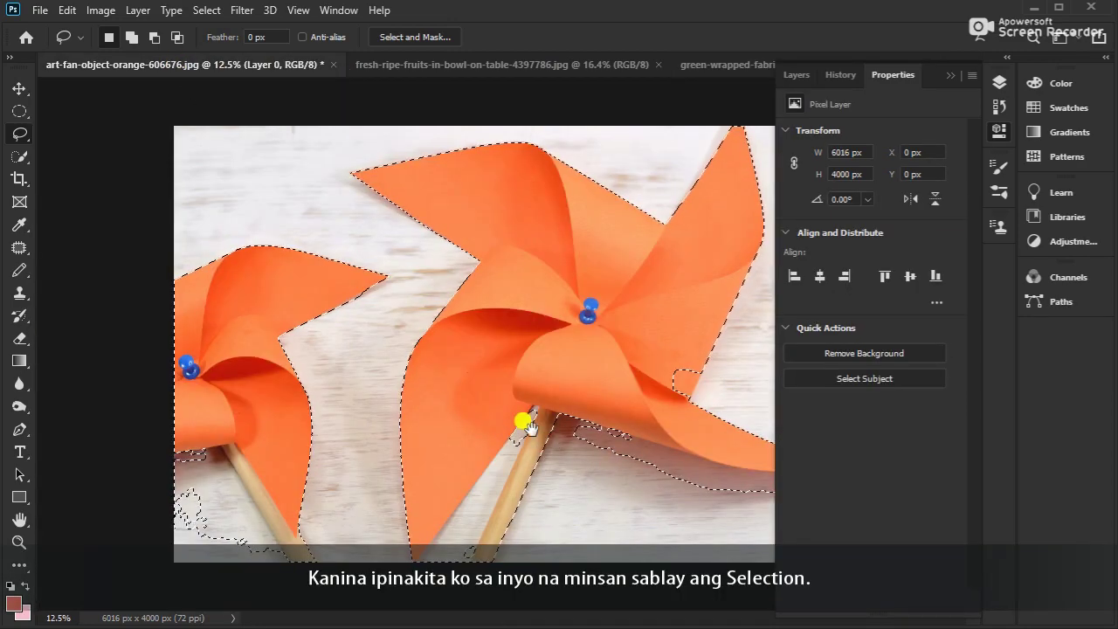
scroll(542, 430, up, 1)
scroll(622, 460, down, 1)
drag(731, 565, 561, 555)
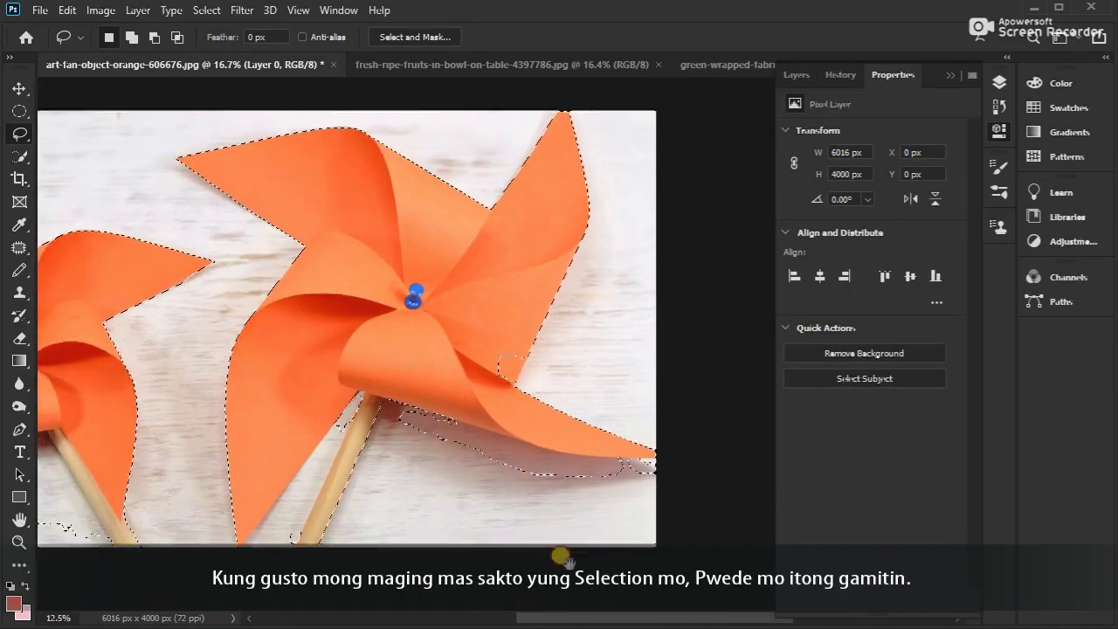
scroll(599, 481, up, 3)
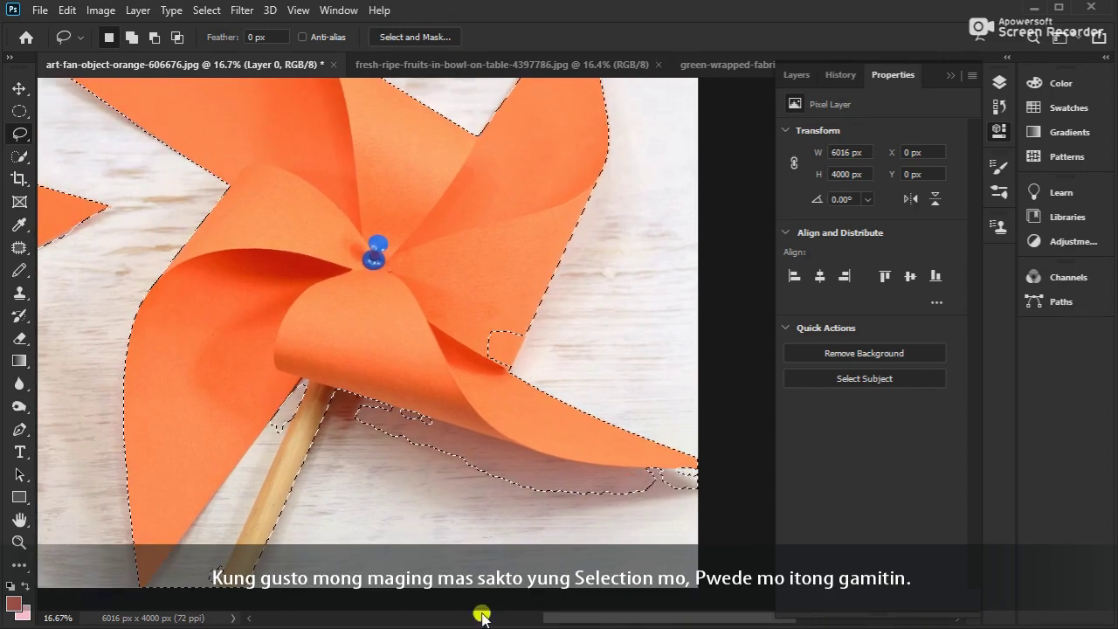
Subtract the stray shadow areas beneath the large pinwheel's lower blade from the selection with freehand Lasso outlines
key(ctrl+d)
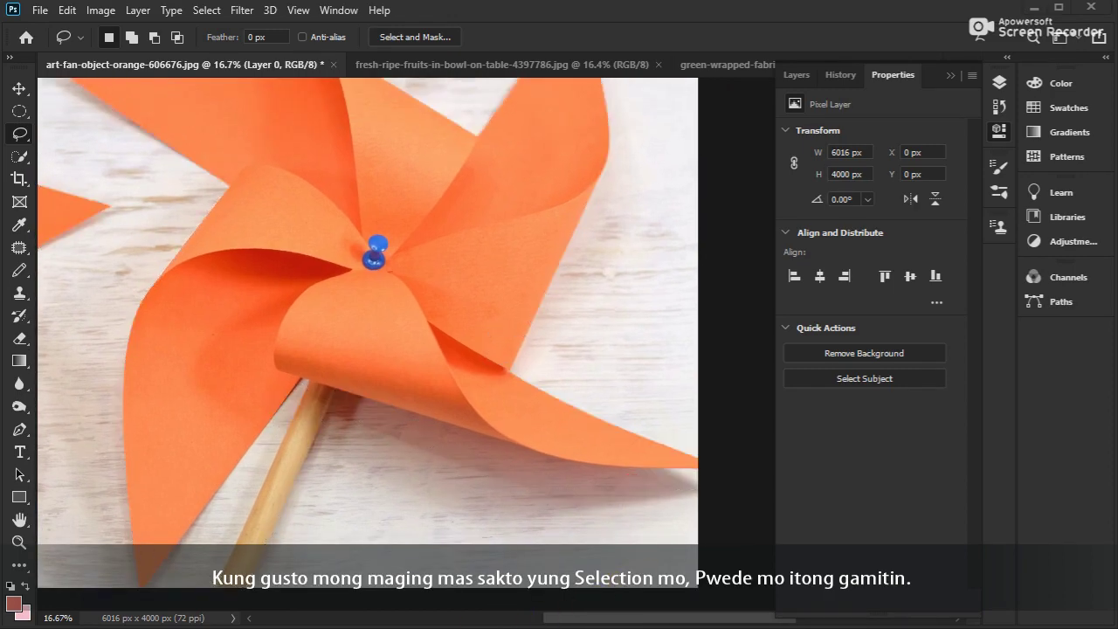
key(ctrl+z)
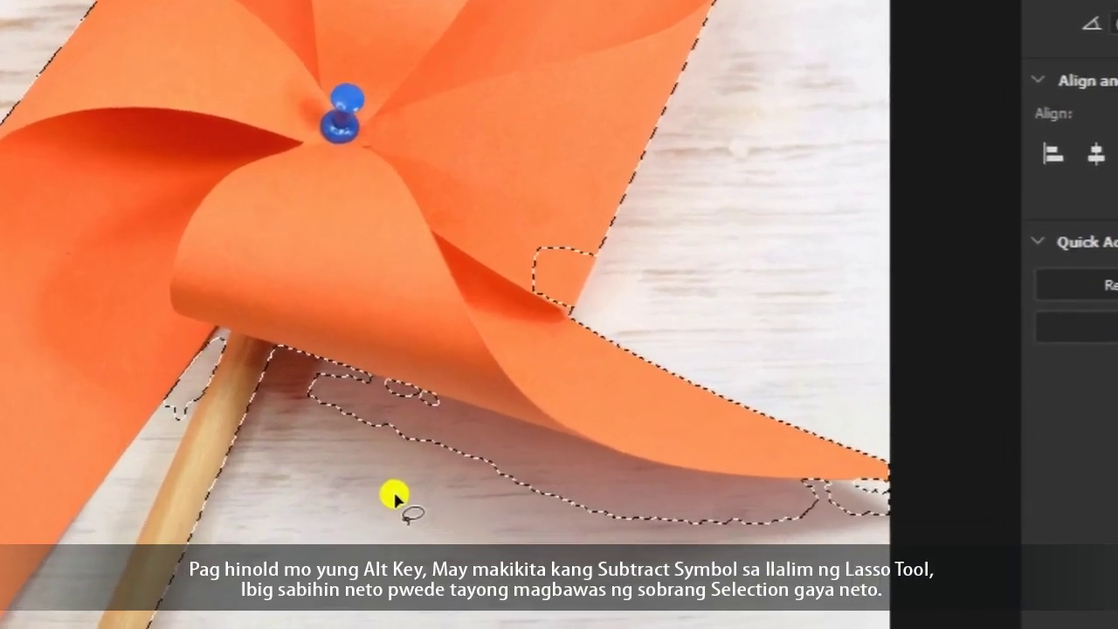
key(alt)
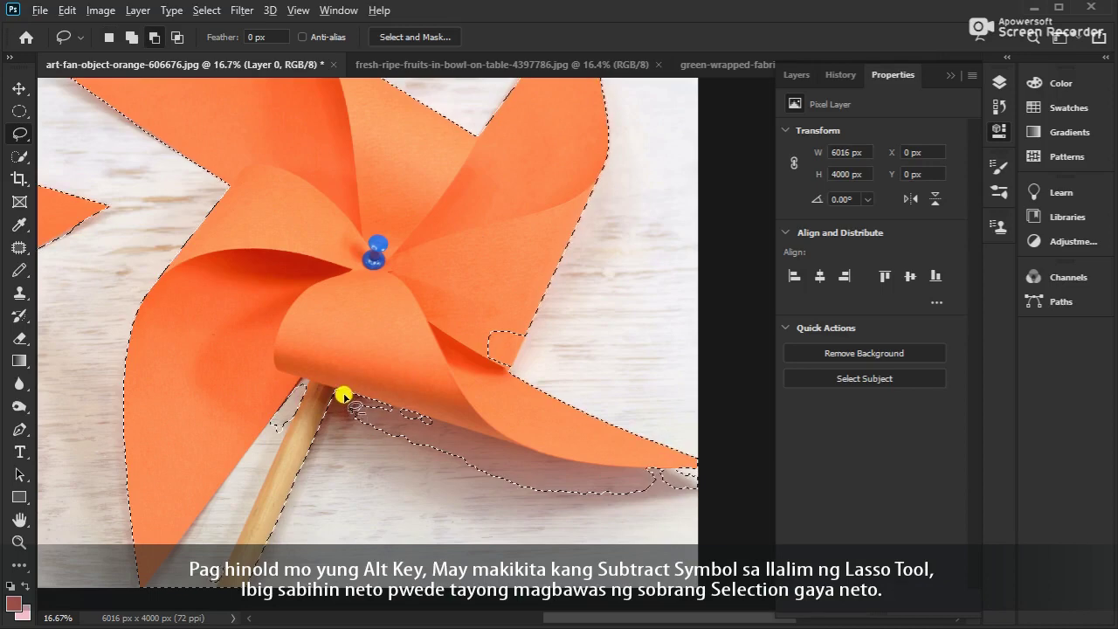
mouse_move(329, 119)
mouse_down()
mouse_move(328, 182)
mouse_move(1093, 590)
mouse_up()
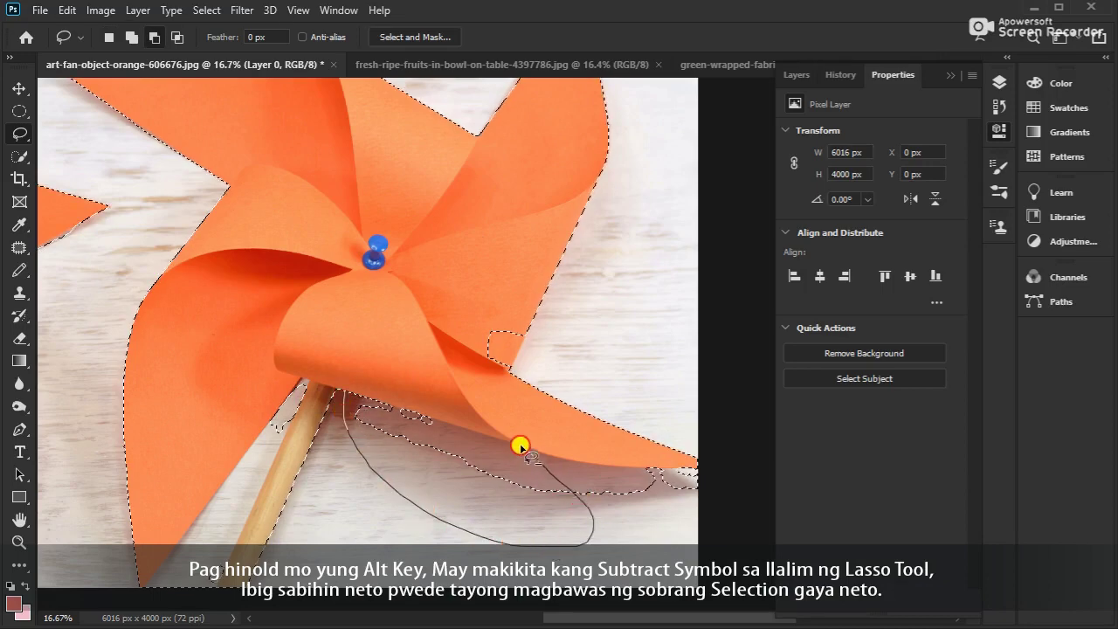
mouse_move(509, 443)
mouse_down()
mouse_move(560, 504)
mouse_move(659, 508)
mouse_up()
drag(616, 464, 590, 464)
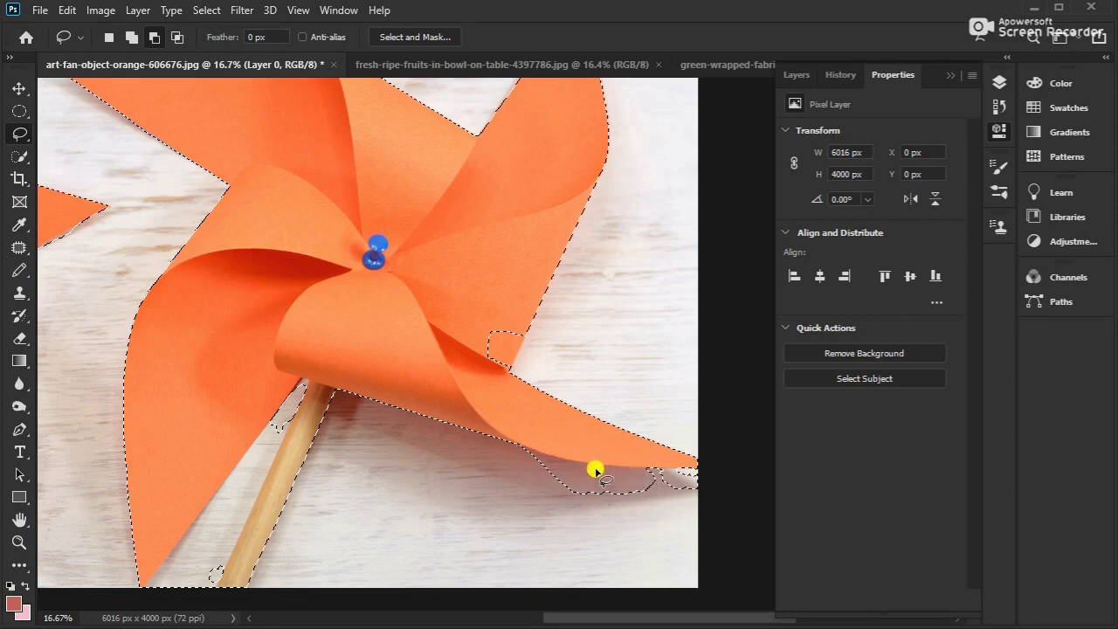
mouse_move(518, 445)
mouse_down()
mouse_move(553, 484)
mouse_move(554, 458)
mouse_move(550, 494)
mouse_move(589, 487)
mouse_move(581, 465)
mouse_move(609, 528)
mouse_move(644, 499)
mouse_move(623, 469)
mouse_move(633, 532)
mouse_move(716, 508)
mouse_move(694, 469)
mouse_up()
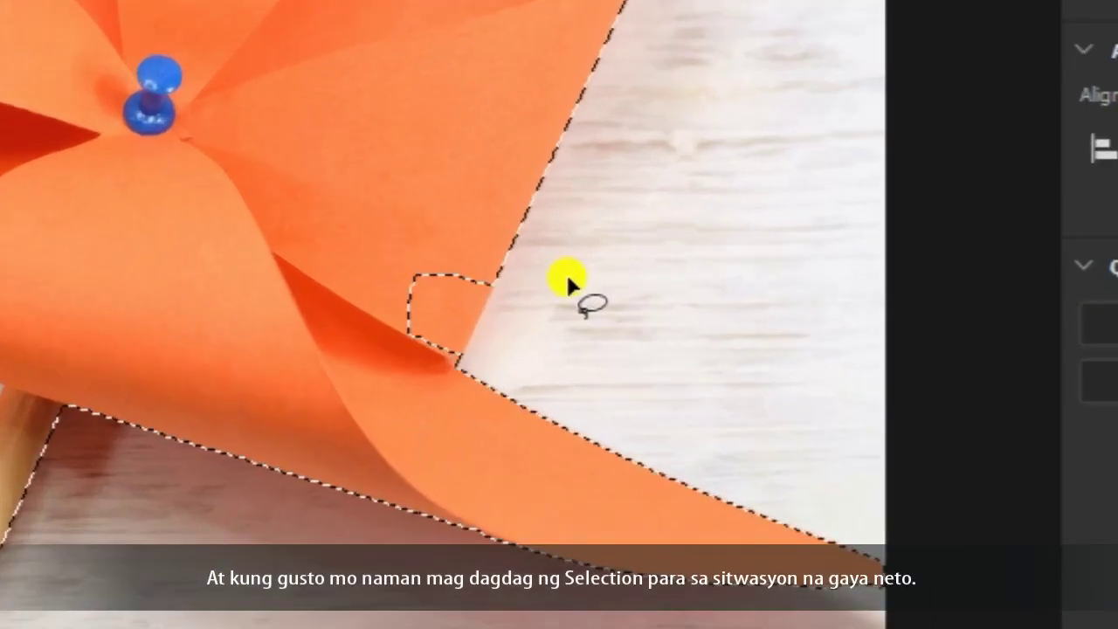
Add the missing corner above the lower-right blade fold to the pinwheel selection with the Lasso tool
key(shift)
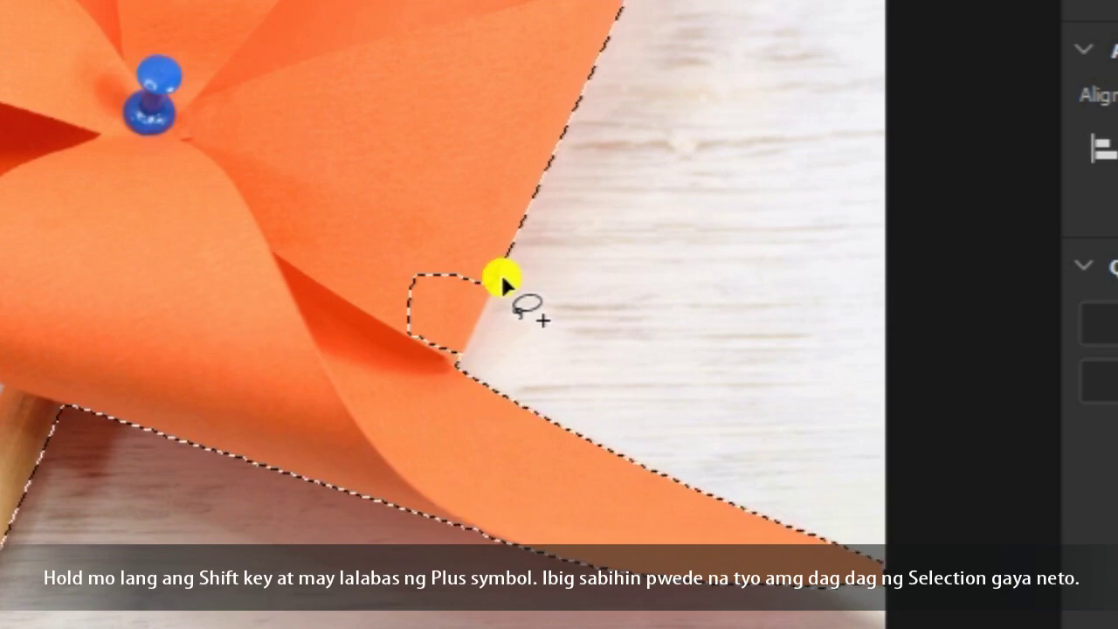
mouse_move(496, 269)
mouse_down()
mouse_move(376, 274)
mouse_move(401, 366)
mouse_move(456, 374)
mouse_up()
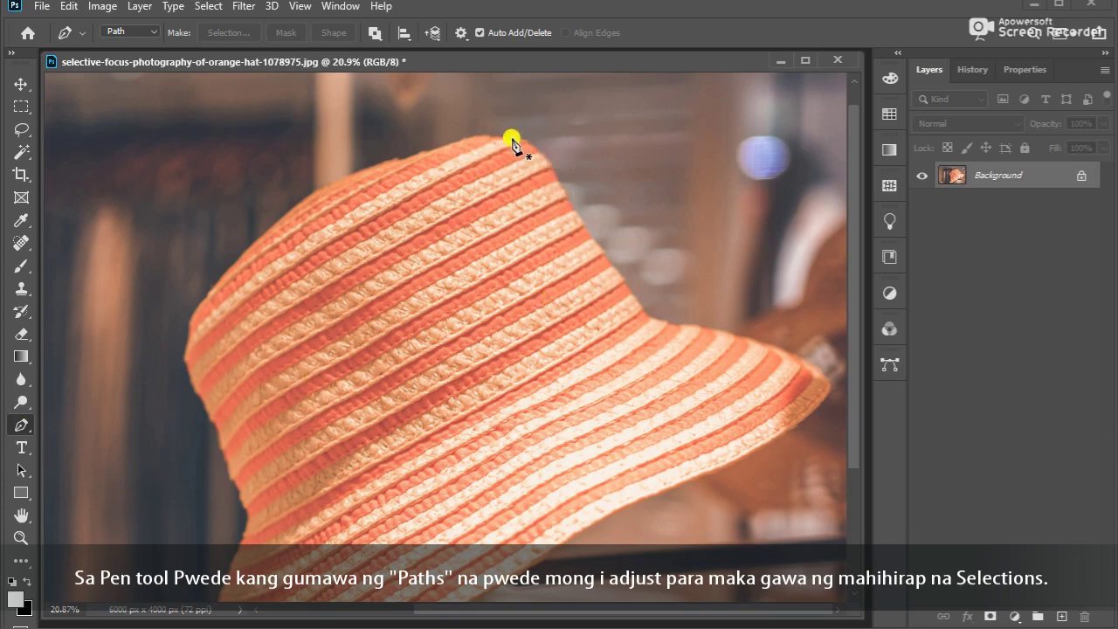
Trace a Pen tool path from the top of the orange hat's crown down its back edge to the brim
click(512, 137)
drag(255, 240, 347, 180)
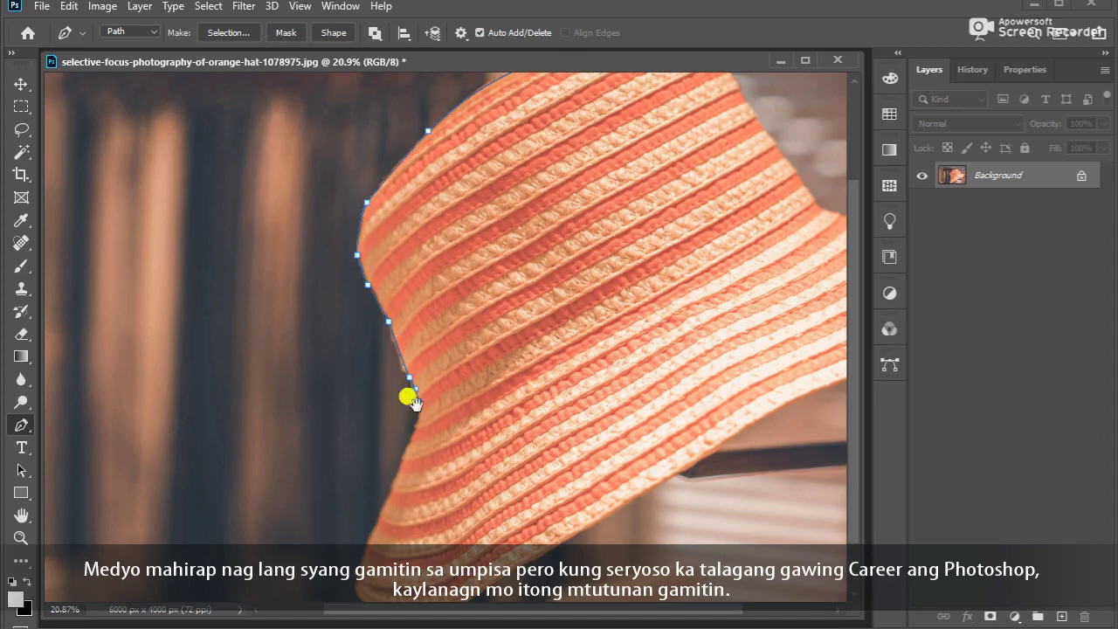
drag(414, 401, 402, 358)
click(384, 378)
drag(354, 311, 365, 312)
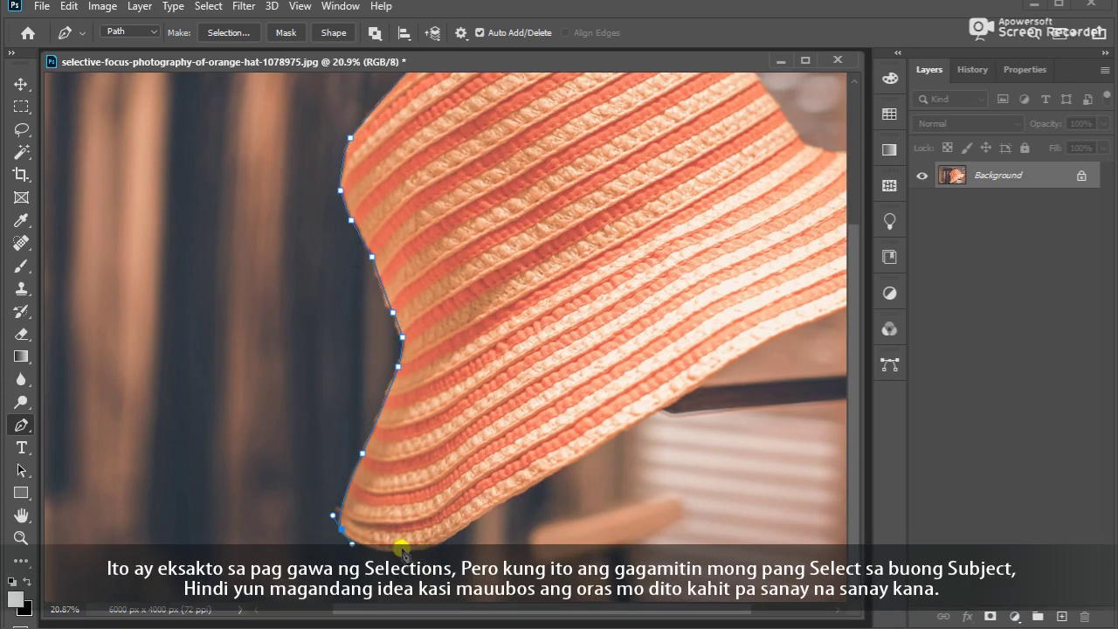
Continue the Pen path with curved anchor points along the lower edge of the hat's brim
drag(403, 553, 428, 550)
drag(485, 510, 514, 496)
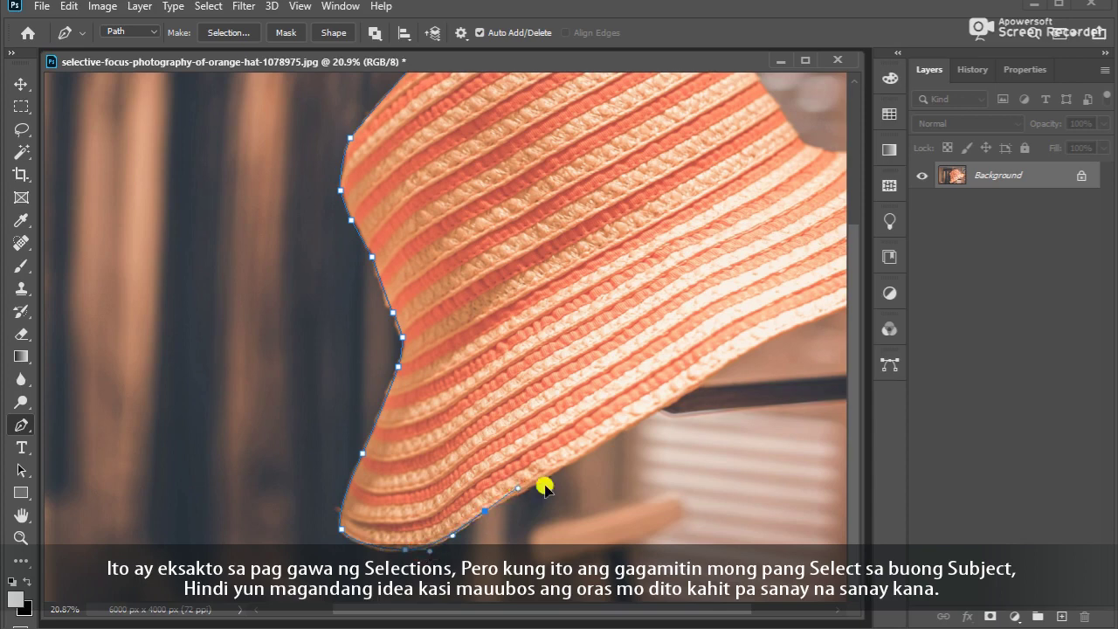
scroll(543, 487, right, 4)
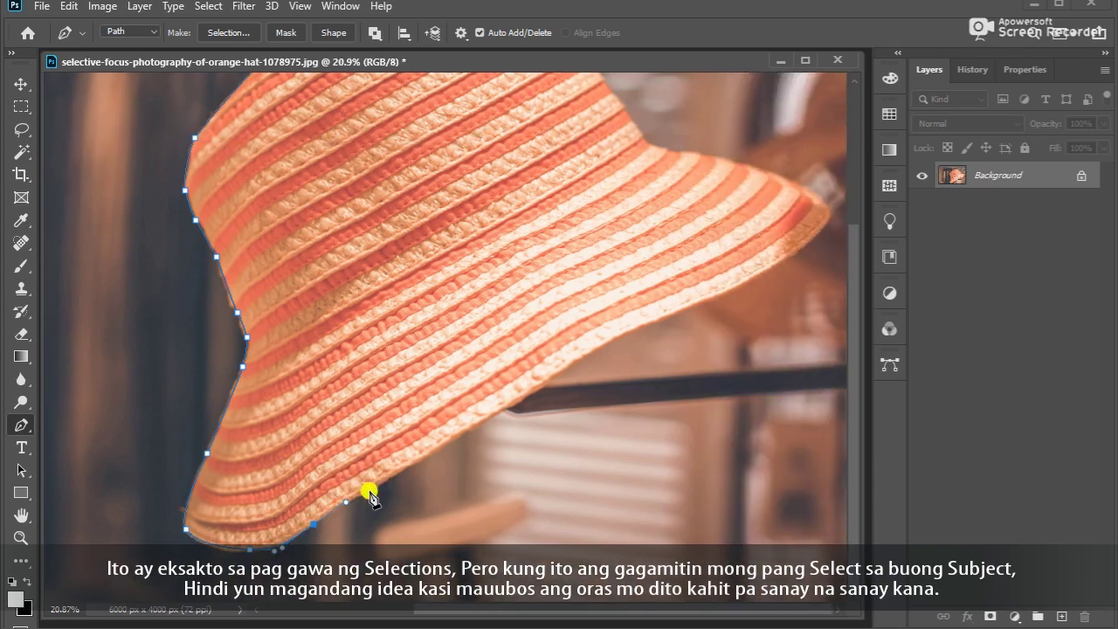
drag(371, 496, 393, 476)
click(504, 416)
scroll(472, 436, up, 3)
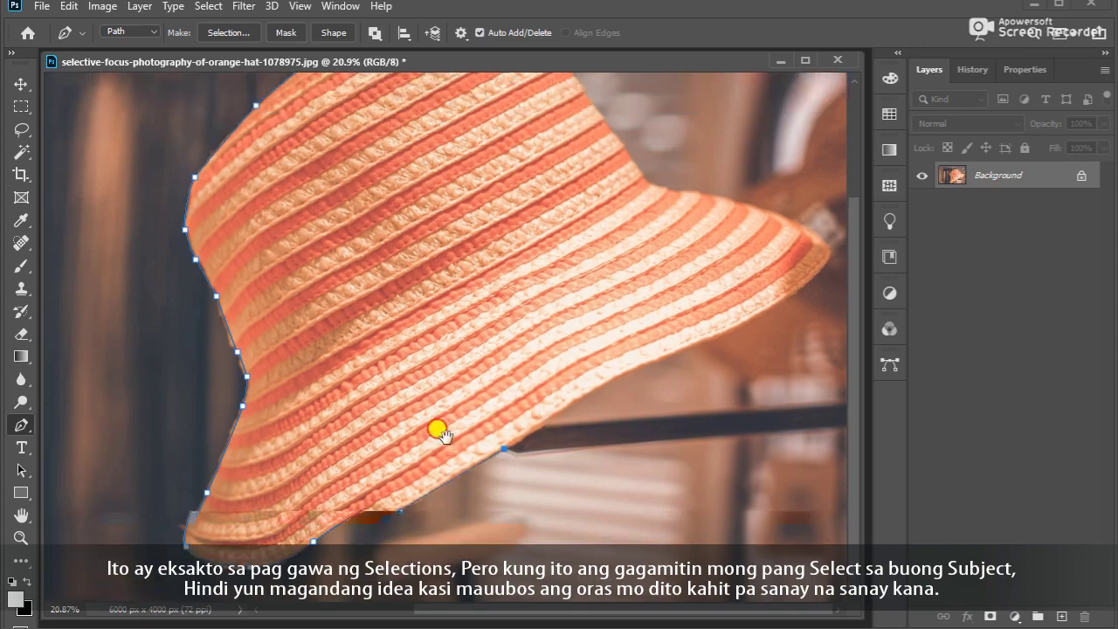
drag(581, 461, 600, 447)
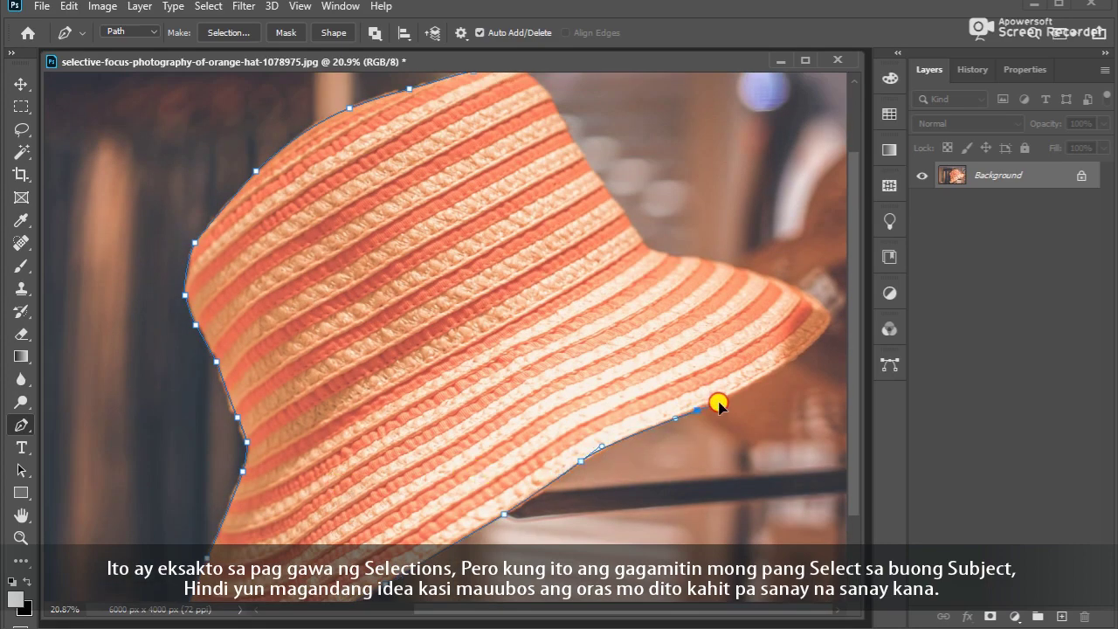
drag(789, 361, 805, 353)
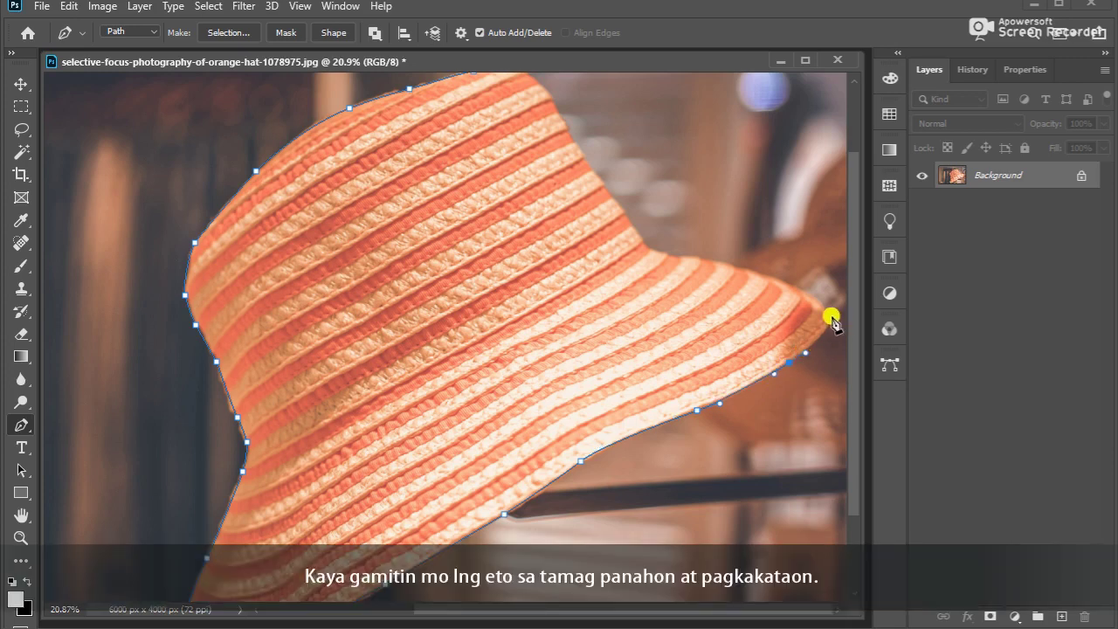
Trace around the brim's front tip and up the crown's front edge, closing the hat path at its starting point
drag(827, 316, 816, 303)
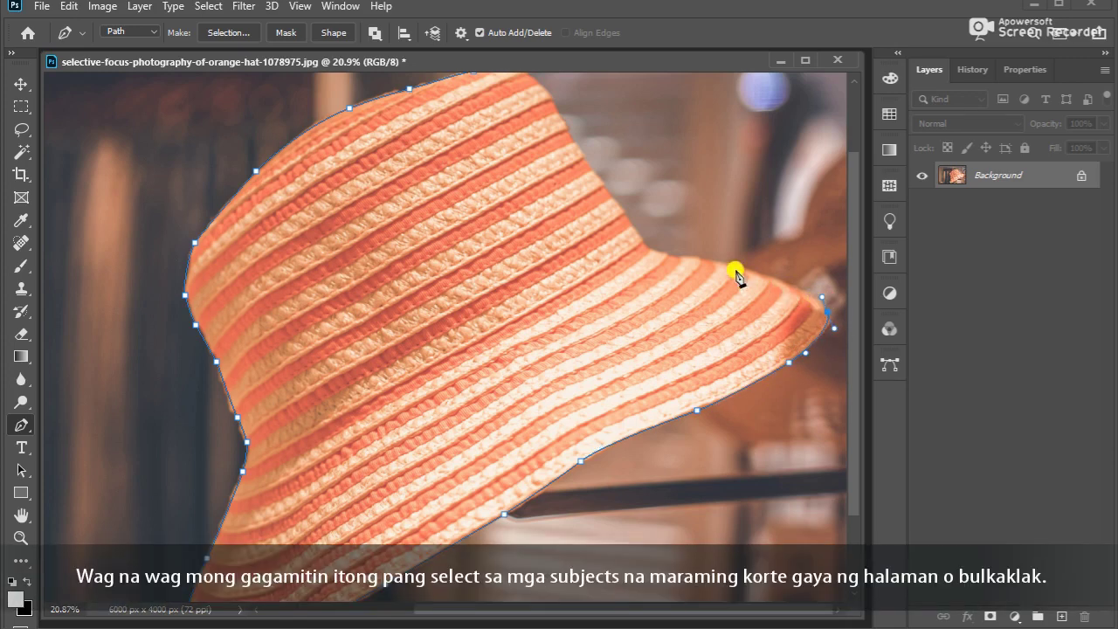
drag(734, 267, 669, 361)
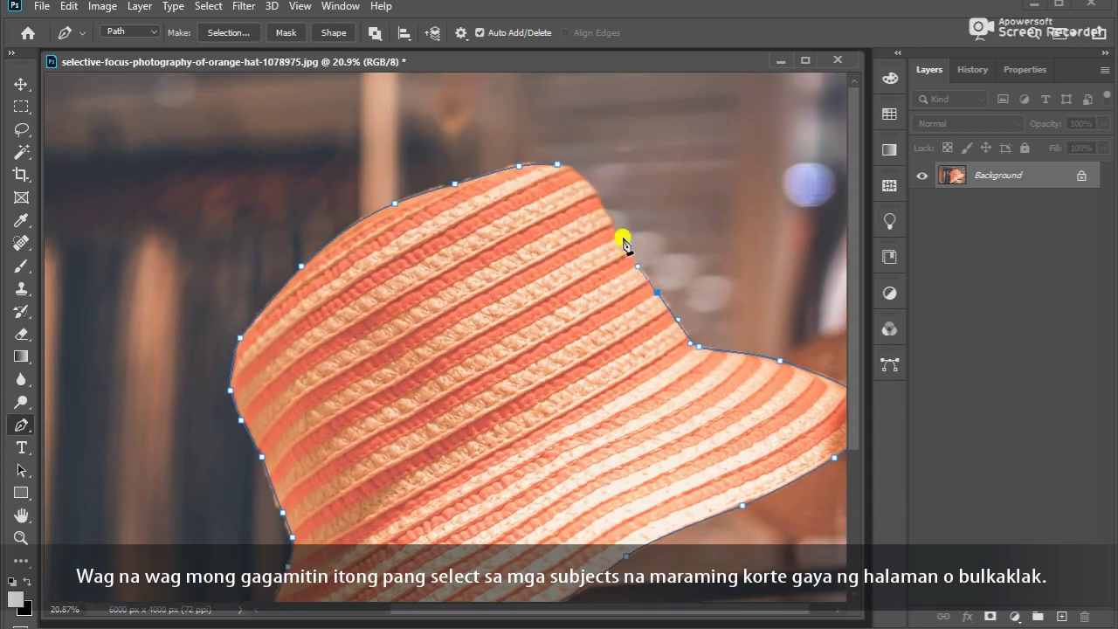
click(559, 173)
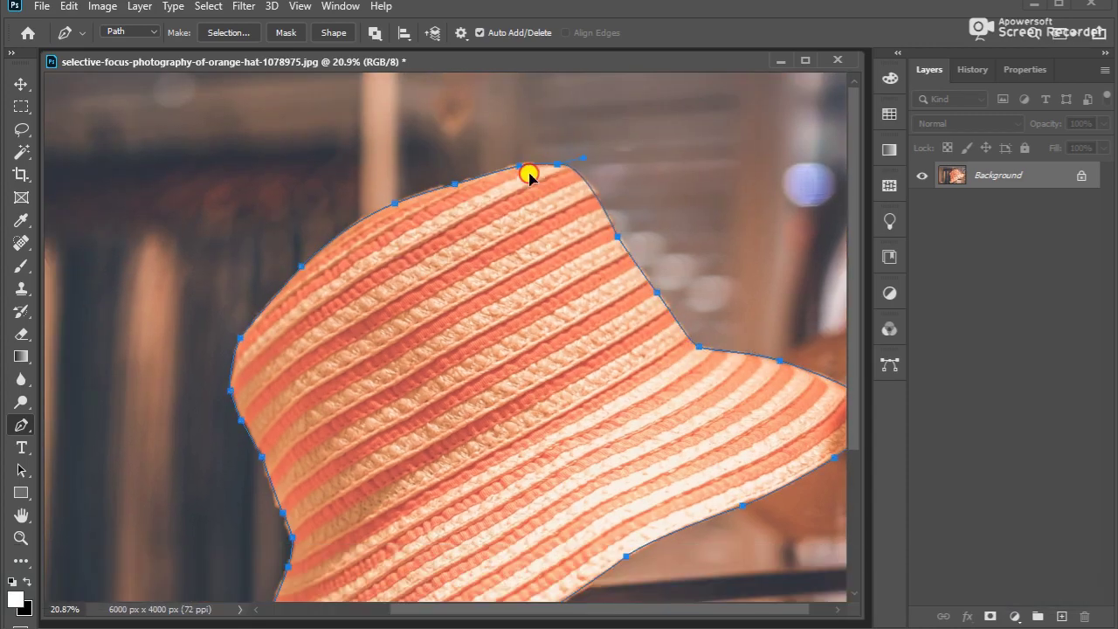
Convert the closed hat path into a new anti-aliased selection with a feather radius of 0 pixels
right_click(524, 226)
click(574, 298)
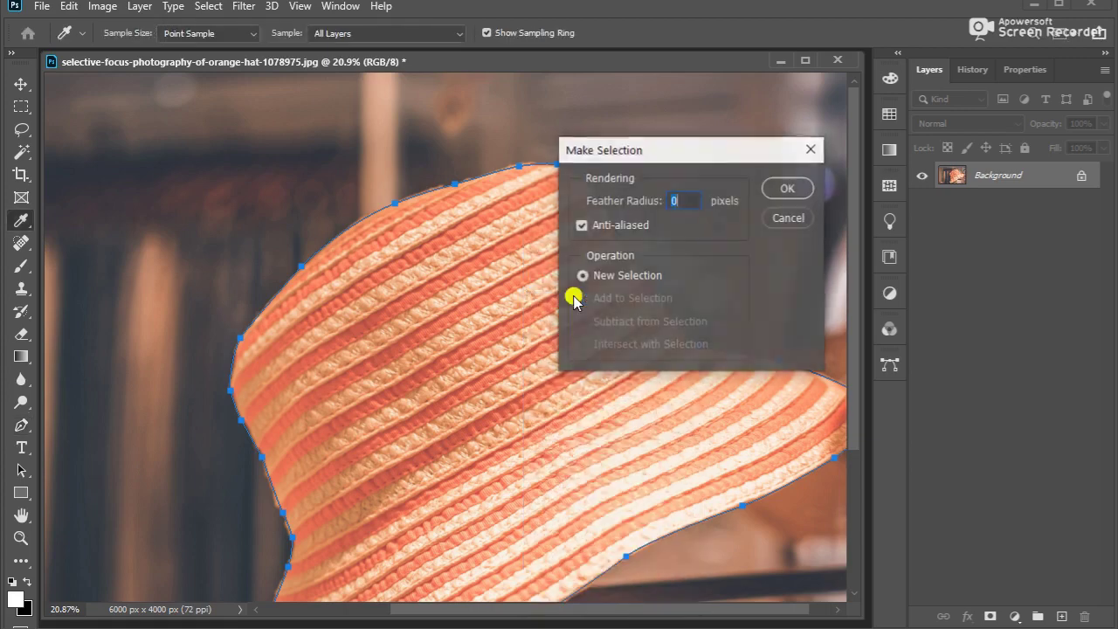
click(771, 190)
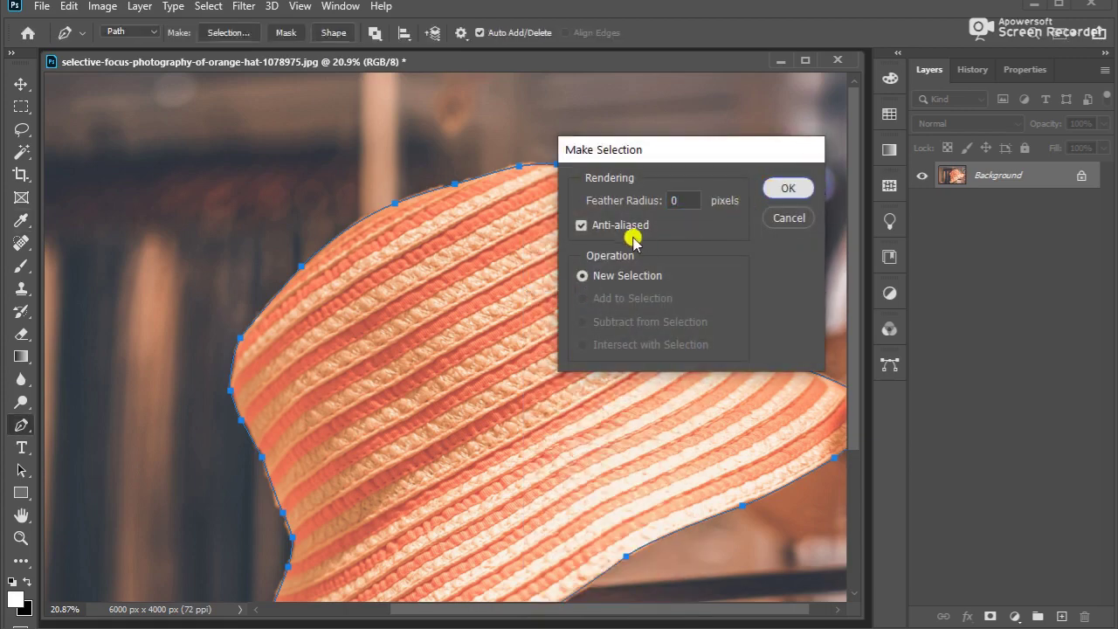
key(l)
scroll(587, 312, down, 1)
drag(586, 325, 436, 234)
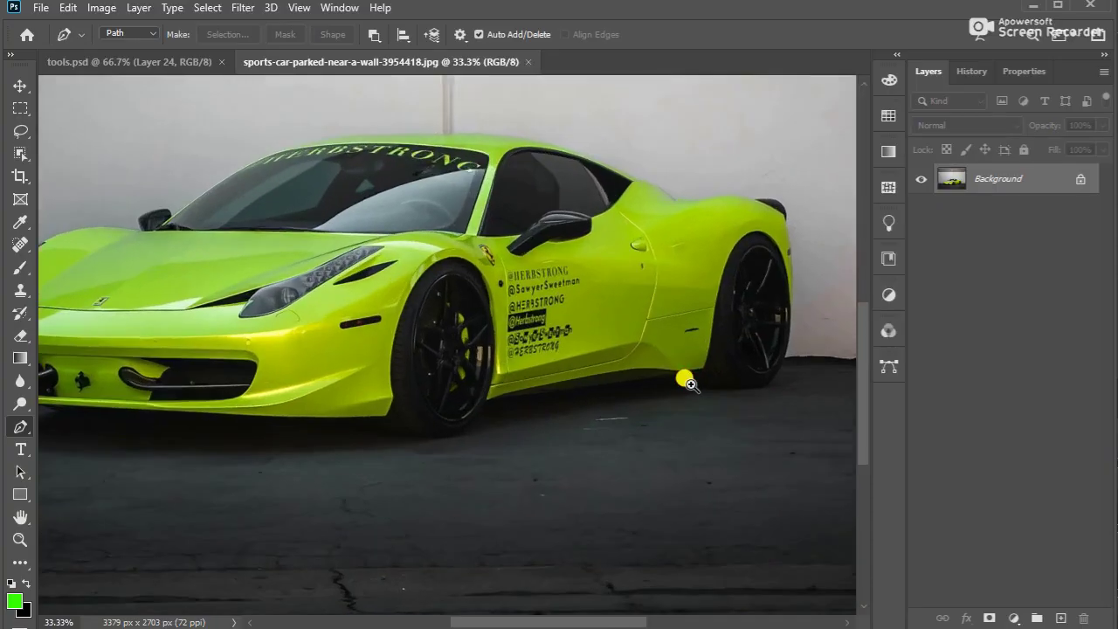
Trace a Pen tool path along the green sports car's lower sill and around its rear wheel
scroll(681, 379, up, 5)
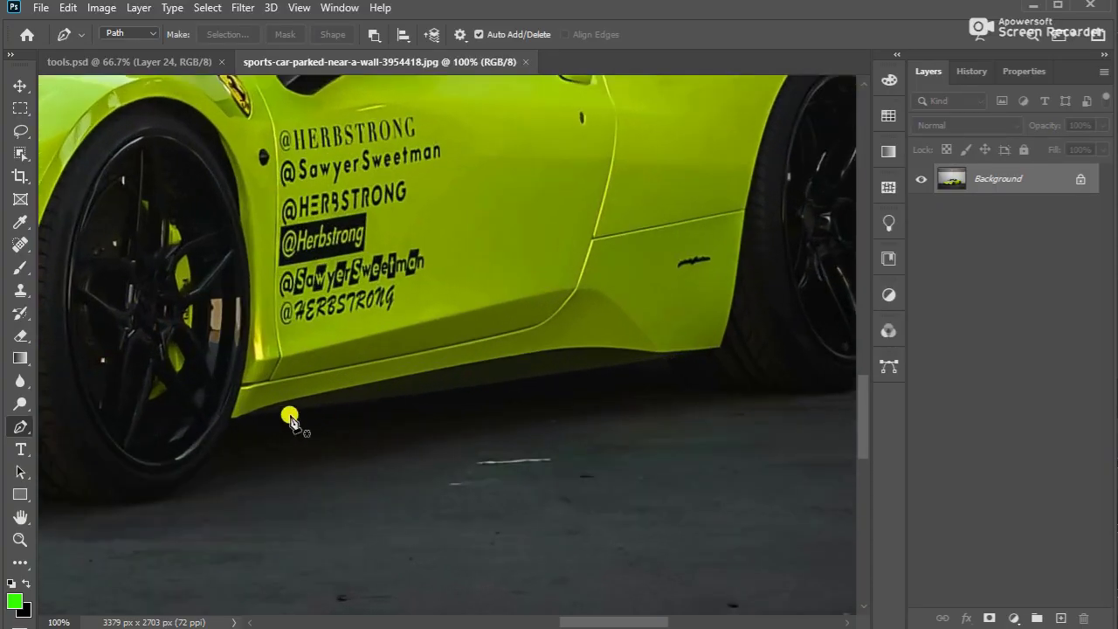
click(229, 421)
click(665, 361)
drag(702, 391, 484, 350)
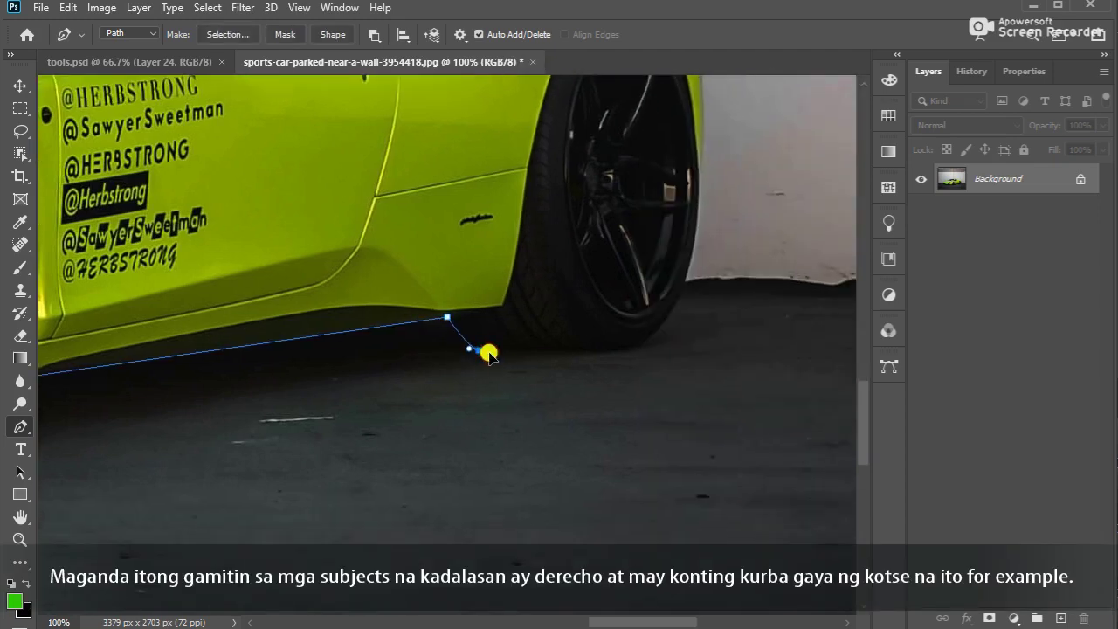
drag(645, 339, 681, 315)
click(698, 176)
drag(686, 241, 691, 256)
Extend the car's Pen path up the rear bumper, around the spoiler and along the top of the rear fender
scroll(691, 258, up, 5)
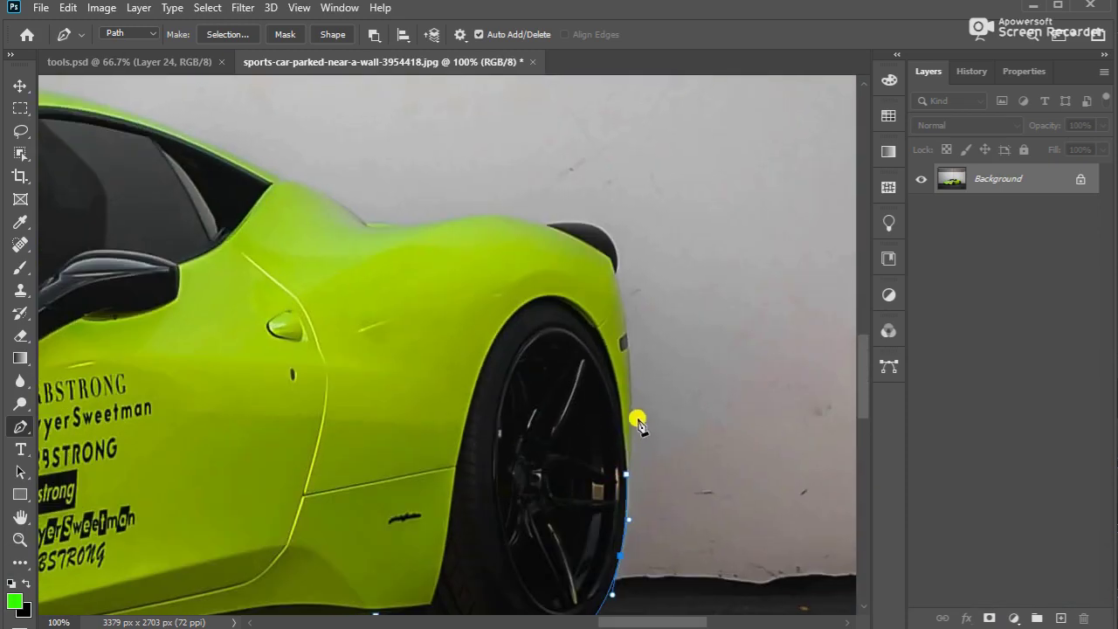
drag(632, 380, 626, 328)
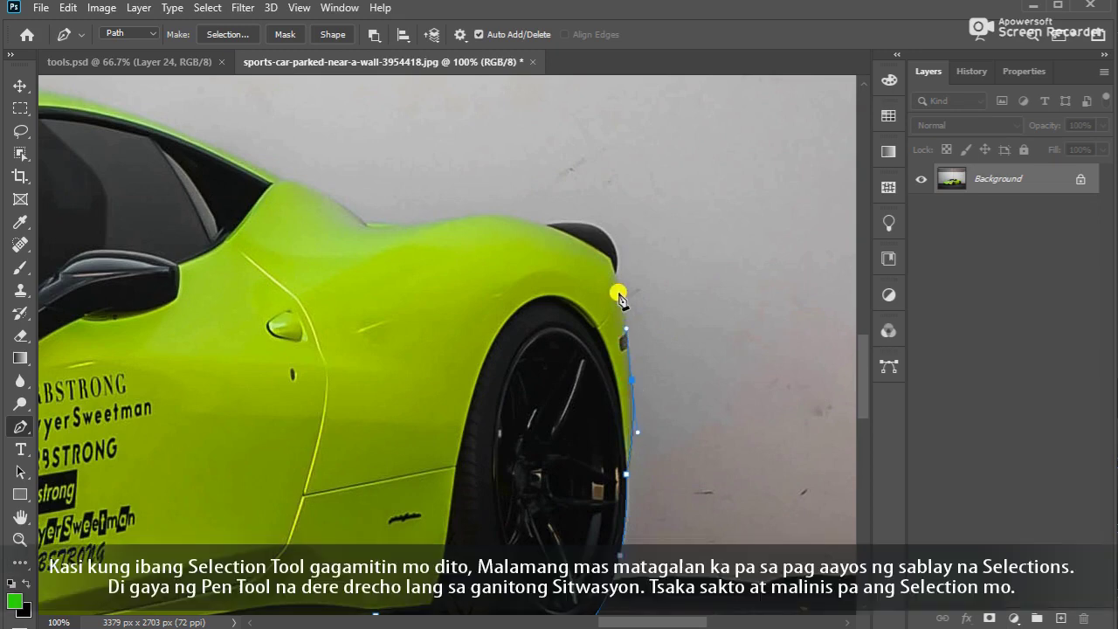
scroll(616, 278, up, 4)
drag(608, 213, 592, 181)
drag(515, 163, 475, 162)
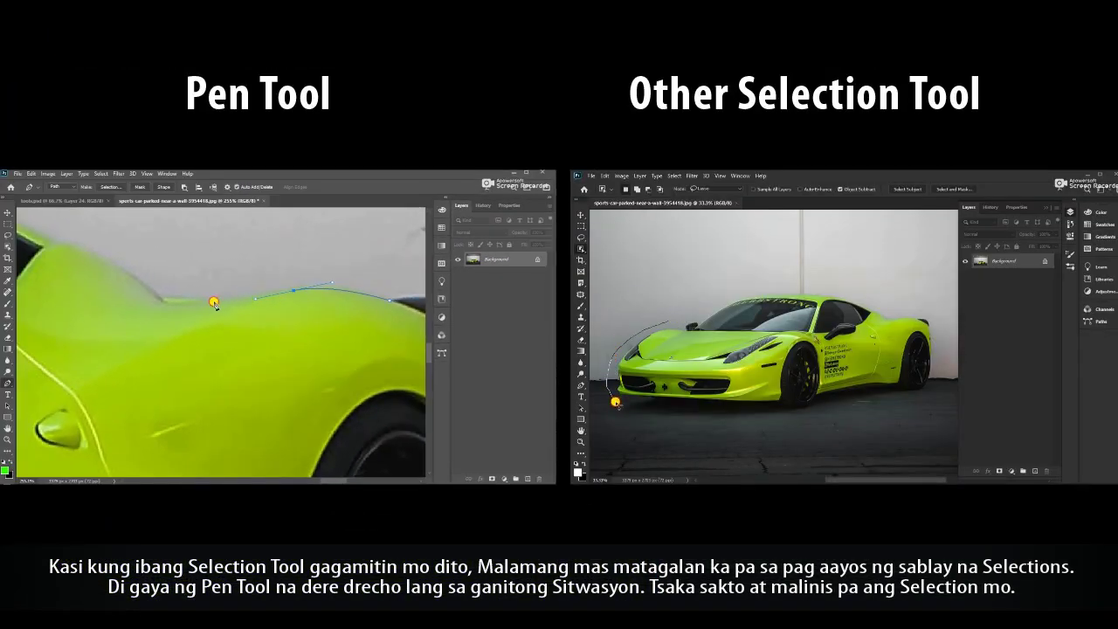
click(163, 300)
Outline the whole car with the Object Selection tool in Lasso mode in the comparison image
mouse_move(685, 410)
mouse_down()
mouse_move(761, 417)
mouse_move(940, 390)
mouse_up()
scroll(164, 305, down, 3)
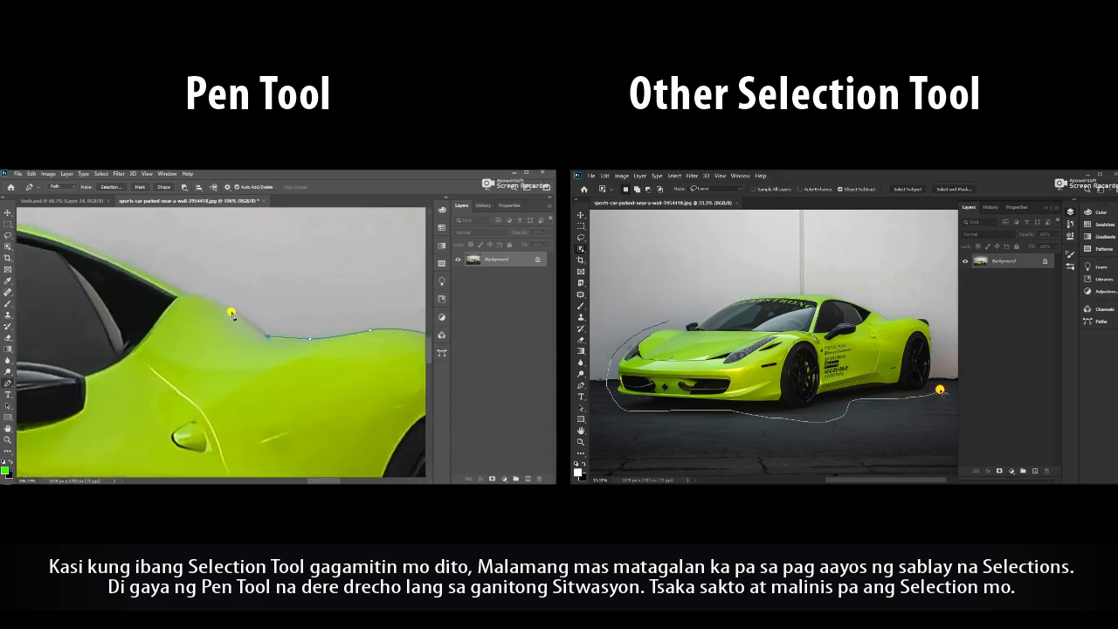
mouse_move(940, 297)
mouse_down()
mouse_move(826, 278)
mouse_move(716, 293)
mouse_move(669, 322)
mouse_up()
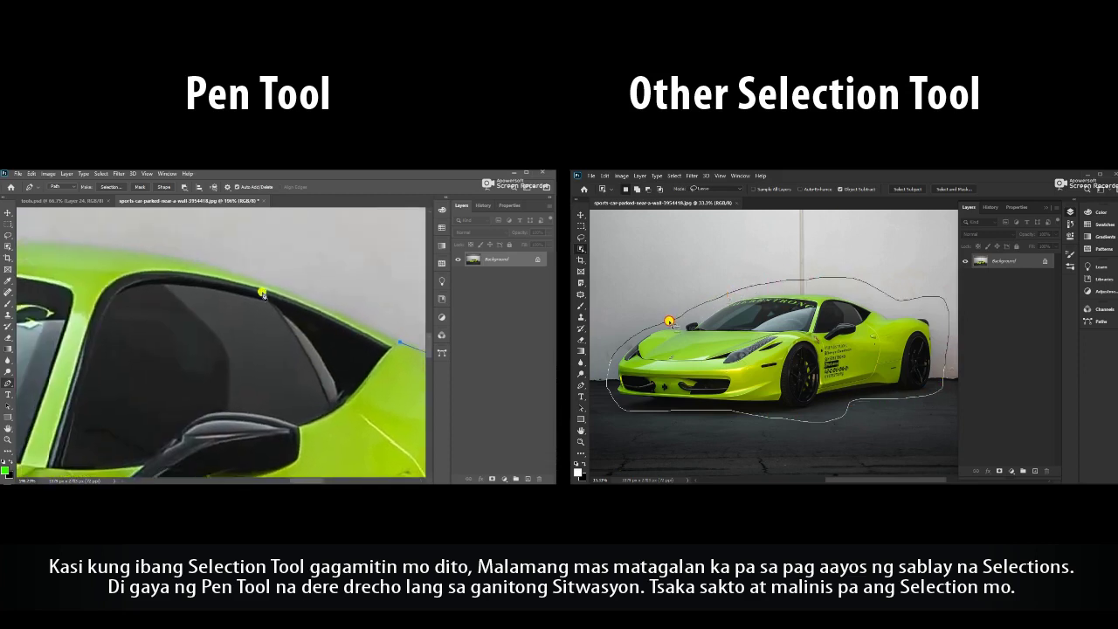
Extend the Pen path forward along the car's roofline, and switch the comparison image to the Lasso tool
drag(242, 278, 332, 309)
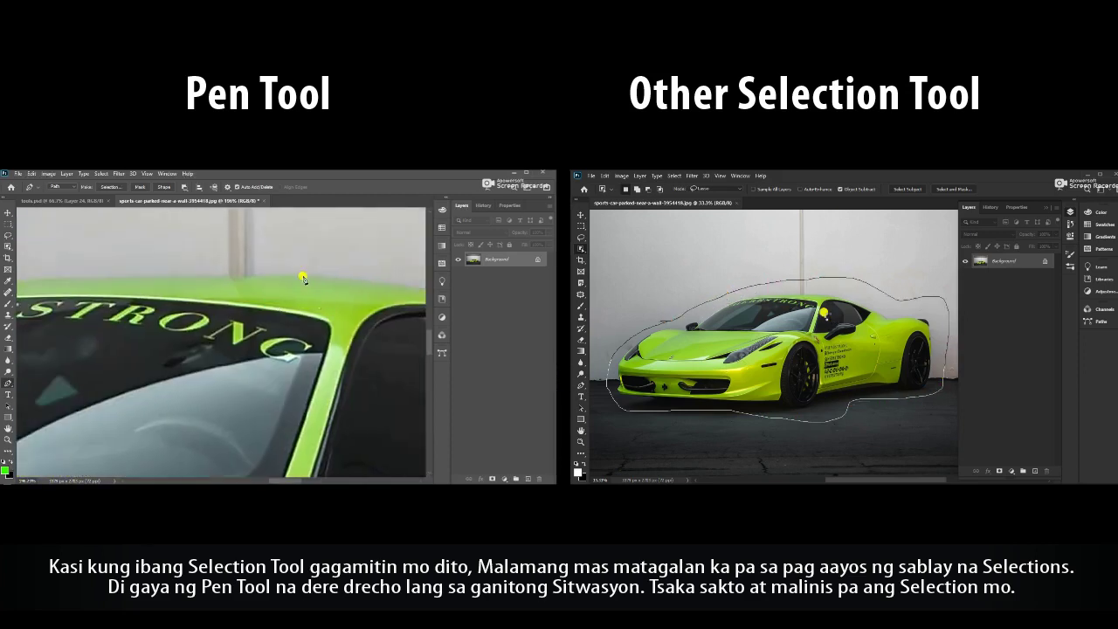
drag(298, 274, 167, 275)
key(l)
mouse_move(58, 280)
mouse_down()
mouse_move(344, 295)
mouse_move(238, 297)
mouse_up()
Correct the comparison selection along the sill and rear wheel with the Lasso tool, and trace the windshield edge with the Pen tool
scroll(825, 398, up, 8)
drag(899, 386, 825, 368)
drag(118, 335, 265, 234)
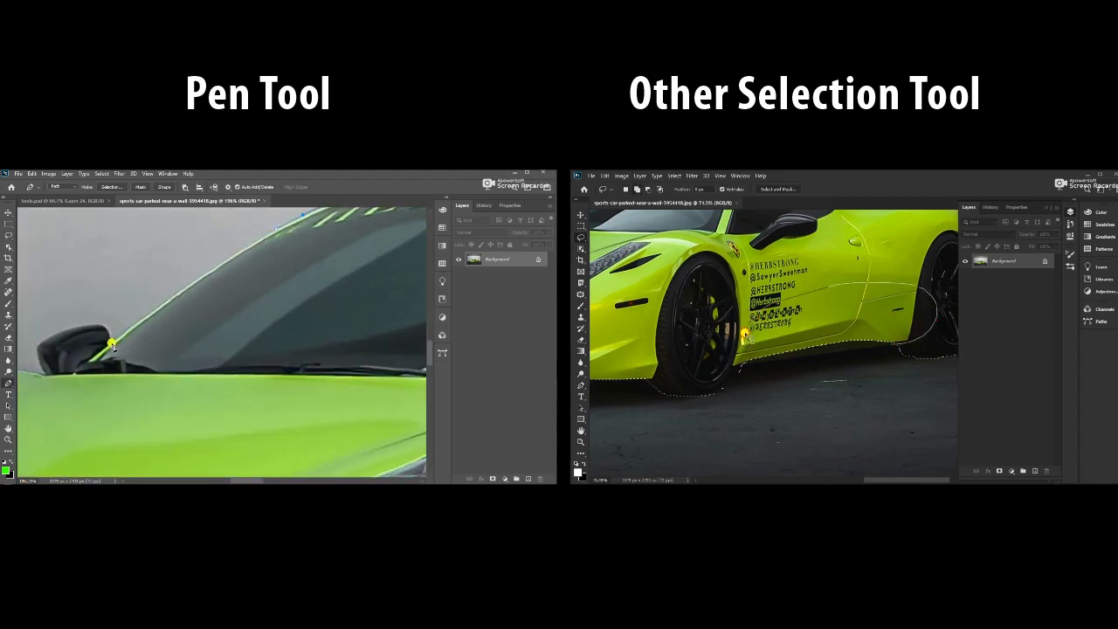
drag(740, 364, 730, 369)
drag(905, 363, 871, 352)
click(207, 275)
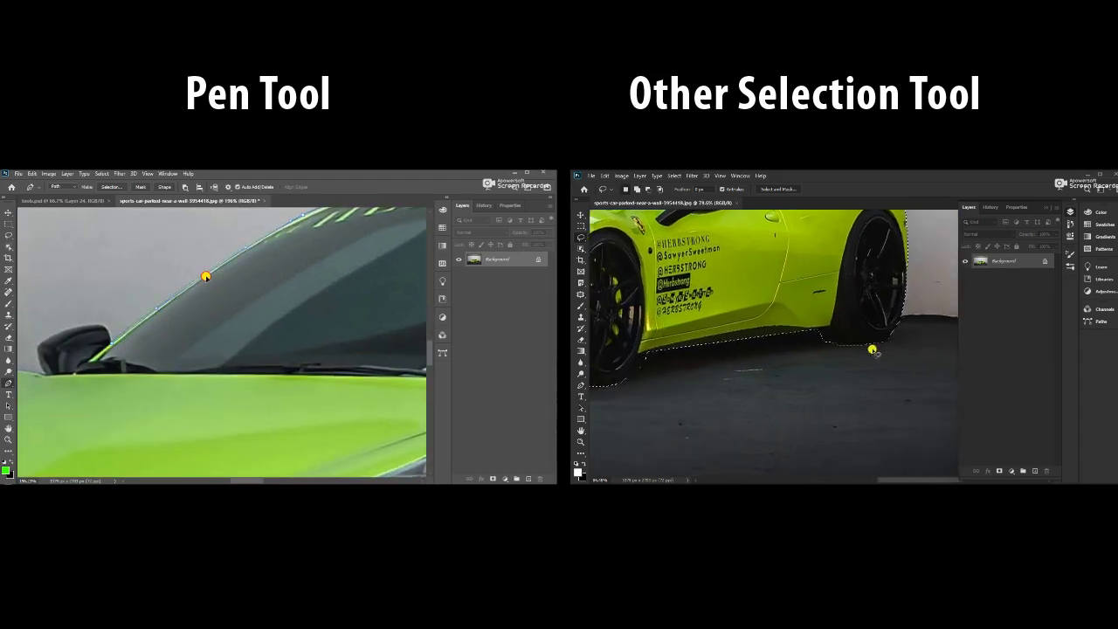
Refine the comparison selection in front of the rear tire with the Lasso tool, and continue the Pen path around the side mirror
scroll(871, 352, up, 10)
drag(100, 326, 175, 320)
drag(754, 297, 752, 296)
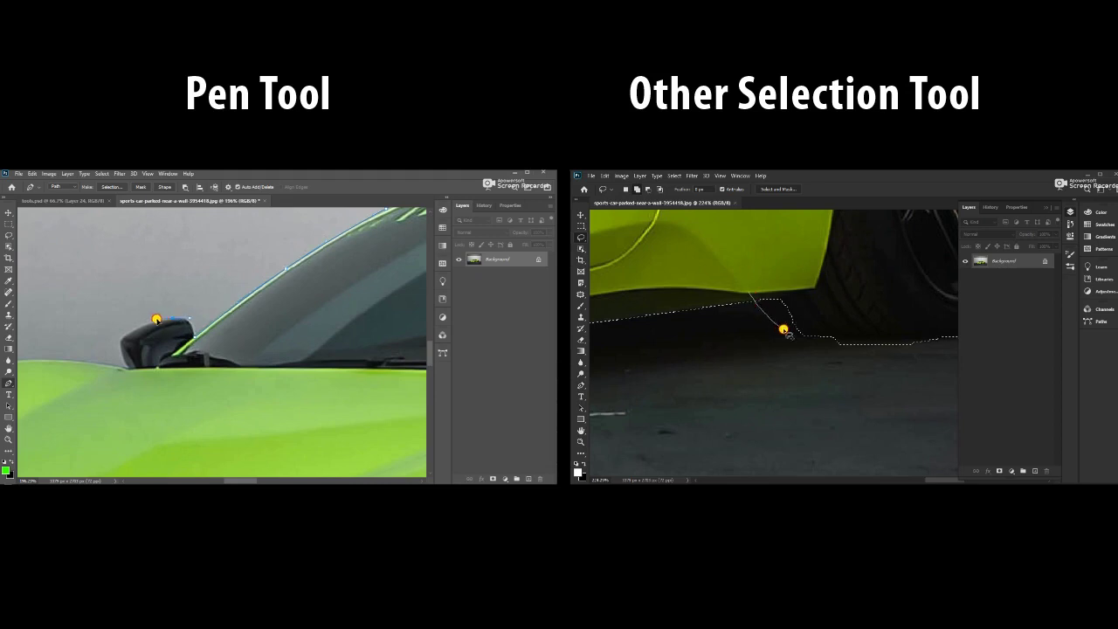
drag(889, 296, 748, 289)
drag(121, 342, 121, 349)
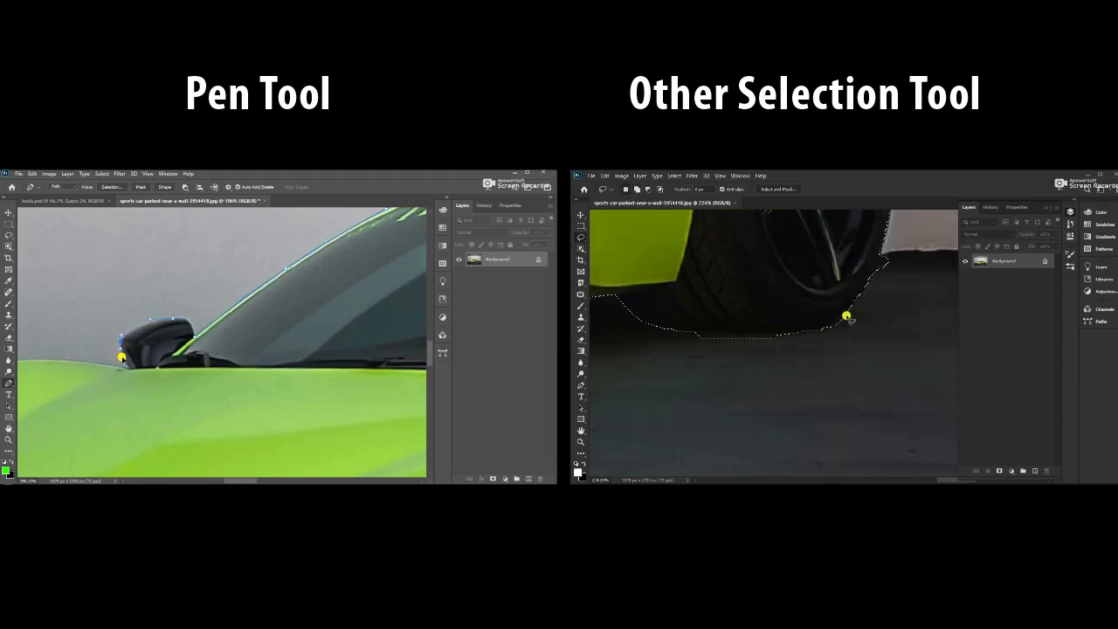
Refine the comparison selection beneath the tire with the Lasso tool, and trace the Pen path along the hood's outer edge
drag(848, 317, 844, 314)
drag(92, 374, 222, 324)
drag(813, 332, 747, 334)
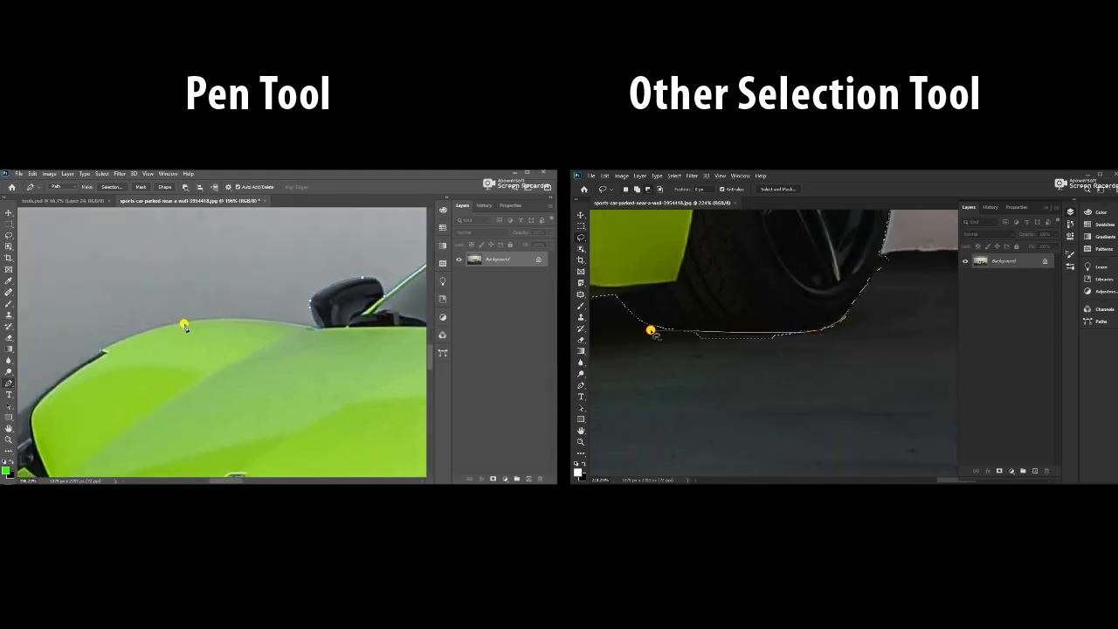
drag(181, 325, 152, 325)
drag(651, 330, 821, 349)
mouse_move(152, 325)
mouse_down()
mouse_move(130, 332)
mouse_move(219, 285)
mouse_up()
drag(883, 252, 871, 275)
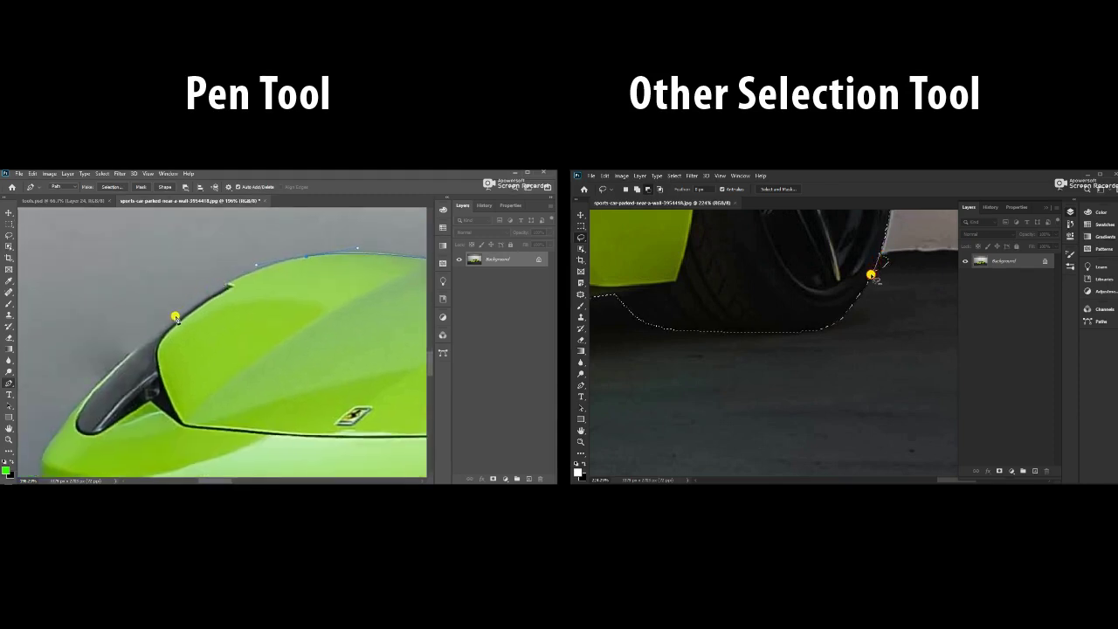
drag(732, 358, 929, 300)
drag(41, 403, 103, 325)
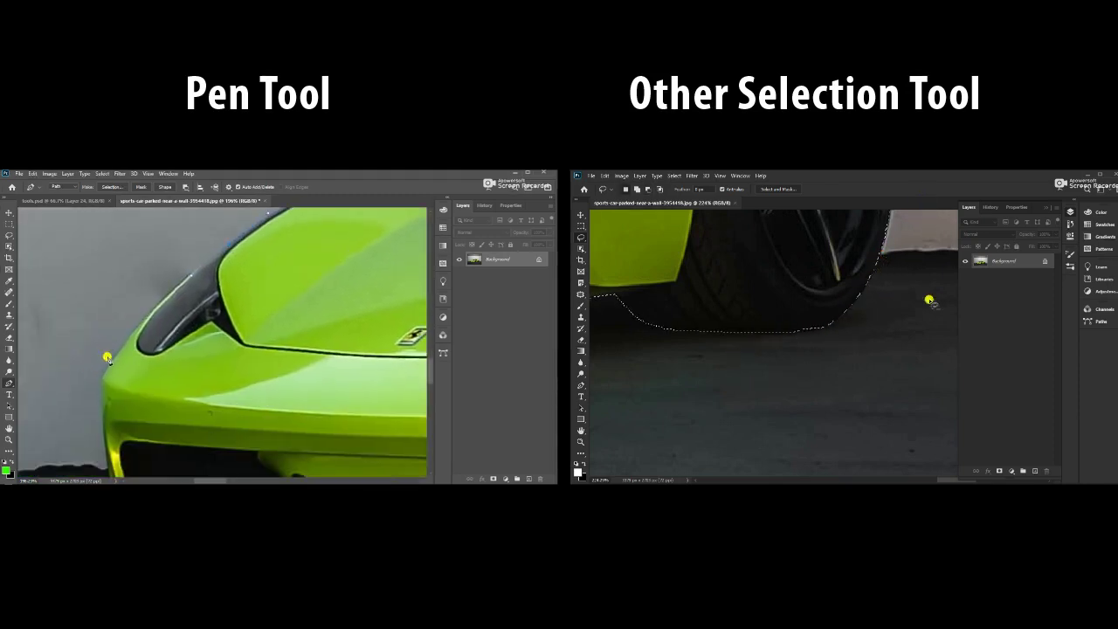
Continue the Pen path past the headlight to the upper corner of the front bumper
scroll(829, 359, down, 6)
drag(109, 367, 100, 387)
drag(833, 344, 839, 453)
drag(125, 340, 133, 334)
drag(840, 453, 891, 405)
alt+click(107, 367)
drag(724, 386, 704, 377)
drag(101, 383, 104, 393)
scroll(789, 310, up, 4)
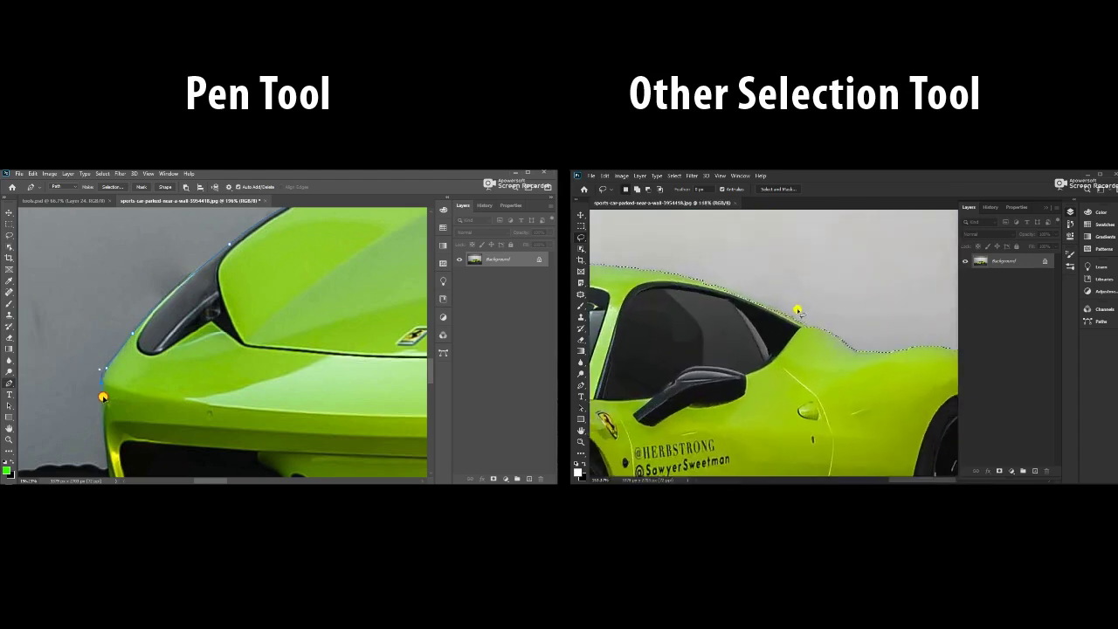
Correct the comparison selection along the roofline above the side window with the Lasso tool, and extend the Pen path down the front bumper's side
drag(816, 331, 605, 313)
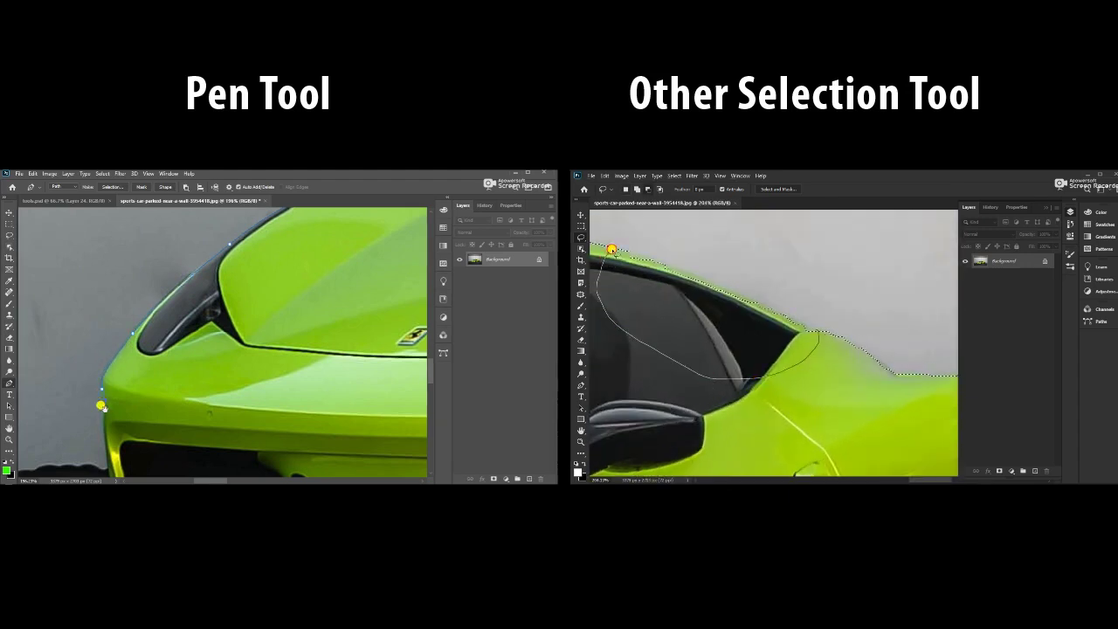
mouse_move(101, 407)
mouse_down()
mouse_move(90, 249)
mouse_move(93, 295)
mouse_up()
drag(625, 246, 814, 330)
click(100, 337)
drag(101, 350, 96, 273)
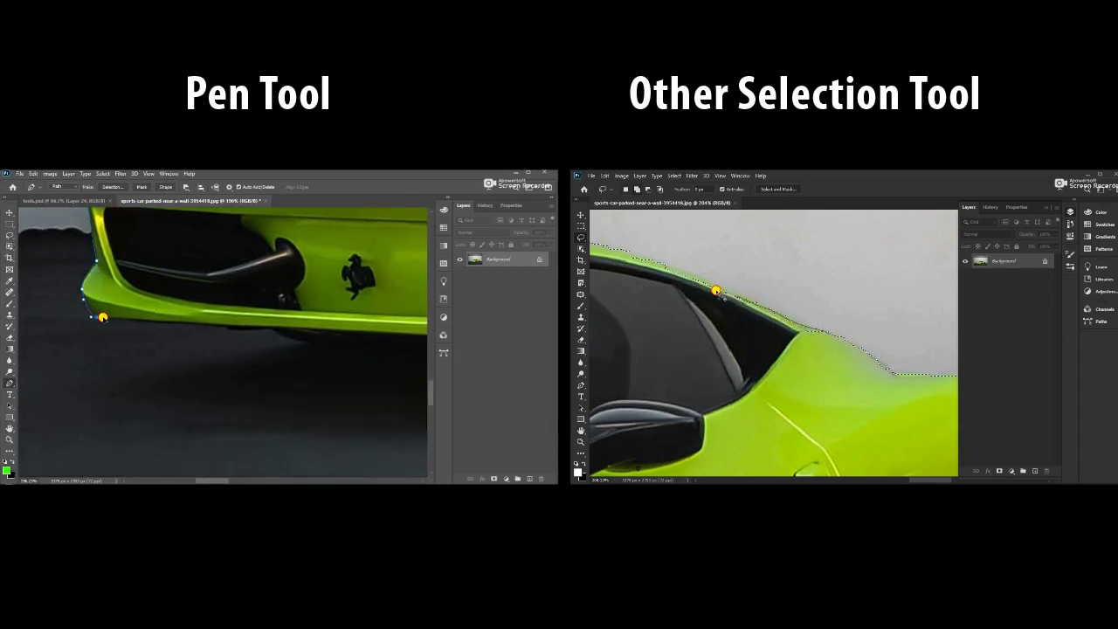
Trace the front bumper's lower edge with the Pen tool, and refine the comparison selection along the rear roof slope with the Lasso tool
click(224, 327)
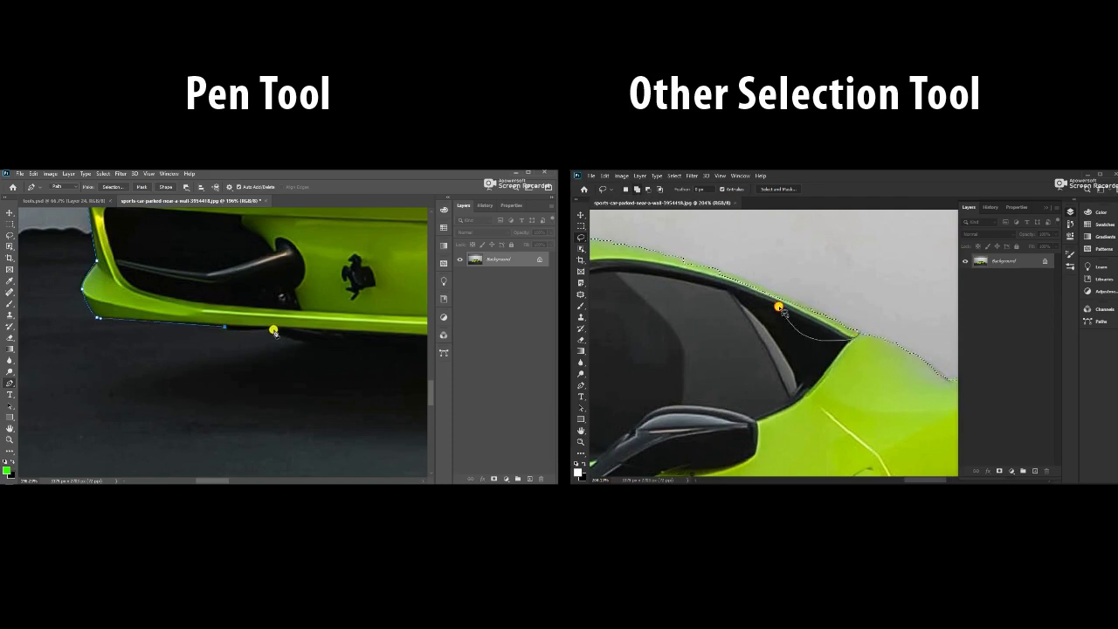
click(271, 330)
drag(779, 307, 774, 295)
drag(290, 341, 166, 305)
drag(774, 296, 775, 295)
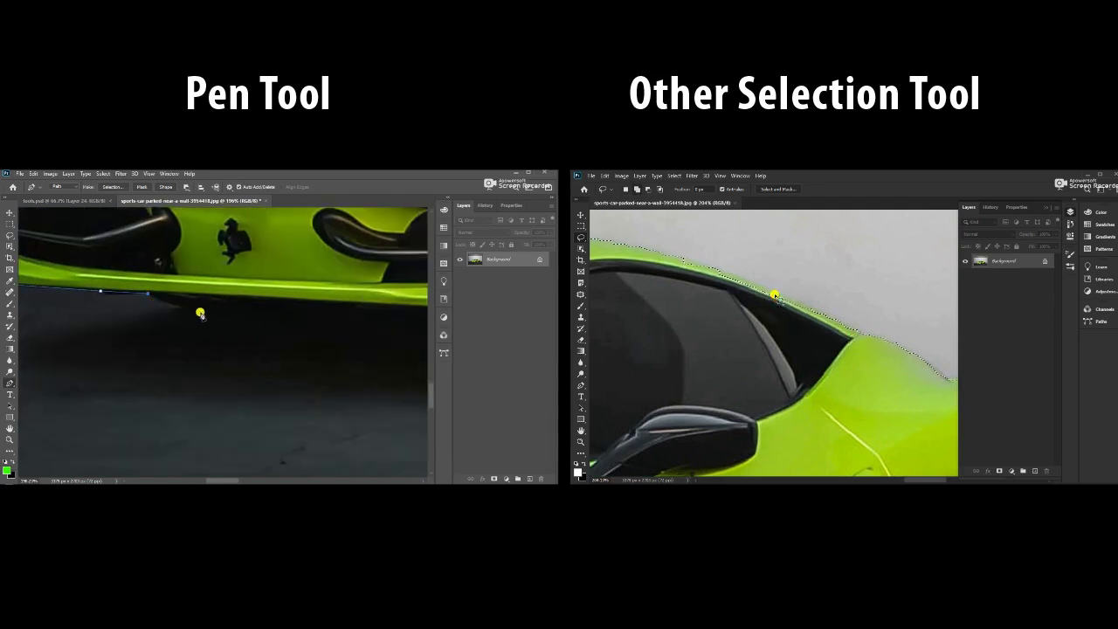
drag(647, 248, 739, 269)
click(289, 309)
drag(292, 309, 137, 296)
drag(781, 299, 769, 305)
drag(245, 302, 162, 292)
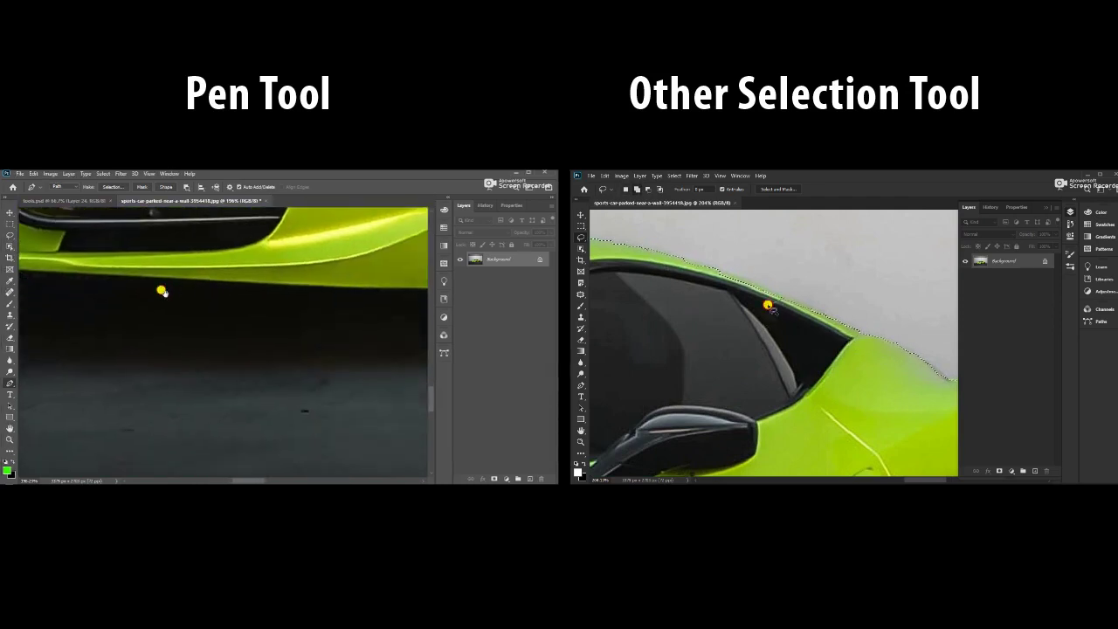
Extend the Pen path along the front lip toward the front tire, and touch up the comparison selection's roof edge with the Lasso tool
drag(768, 304, 716, 268)
drag(108, 283, 262, 291)
mouse_move(716, 267)
mouse_down()
mouse_move(744, 277)
mouse_move(649, 247)
mouse_up()
click(131, 279)
mouse_move(277, 298)
mouse_down()
mouse_move(187, 287)
mouse_move(250, 292)
mouse_up()
mouse_move(692, 255)
mouse_down()
mouse_move(846, 352)
mouse_move(734, 332)
mouse_up()
drag(350, 288, 136, 270)
drag(733, 332, 689, 345)
drag(380, 273, 216, 259)
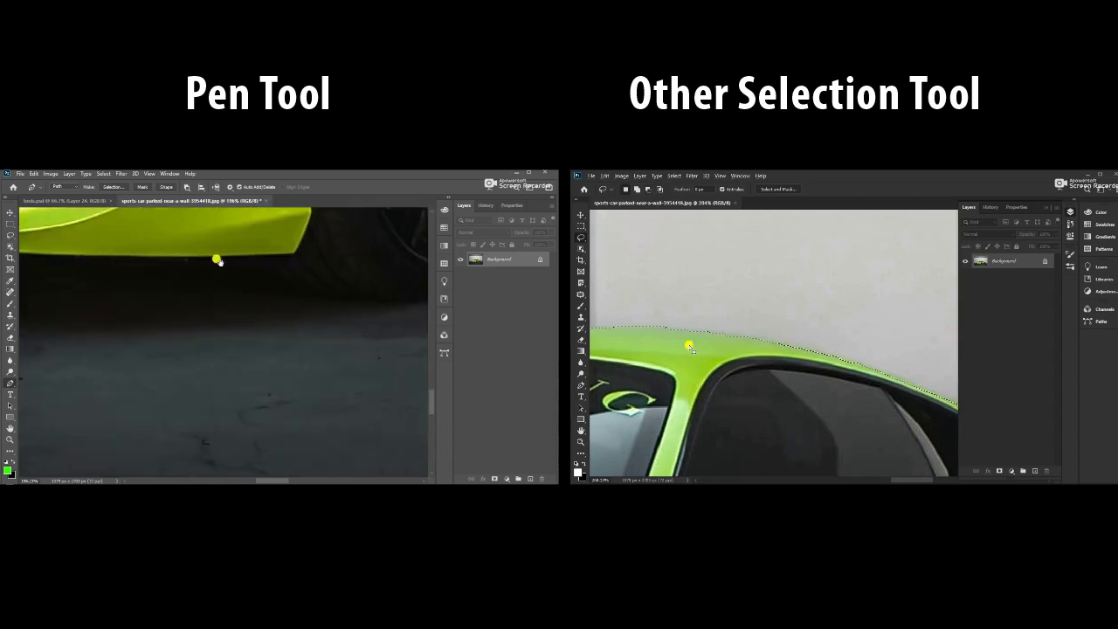
click(243, 259)
drag(70, 248, 238, 250)
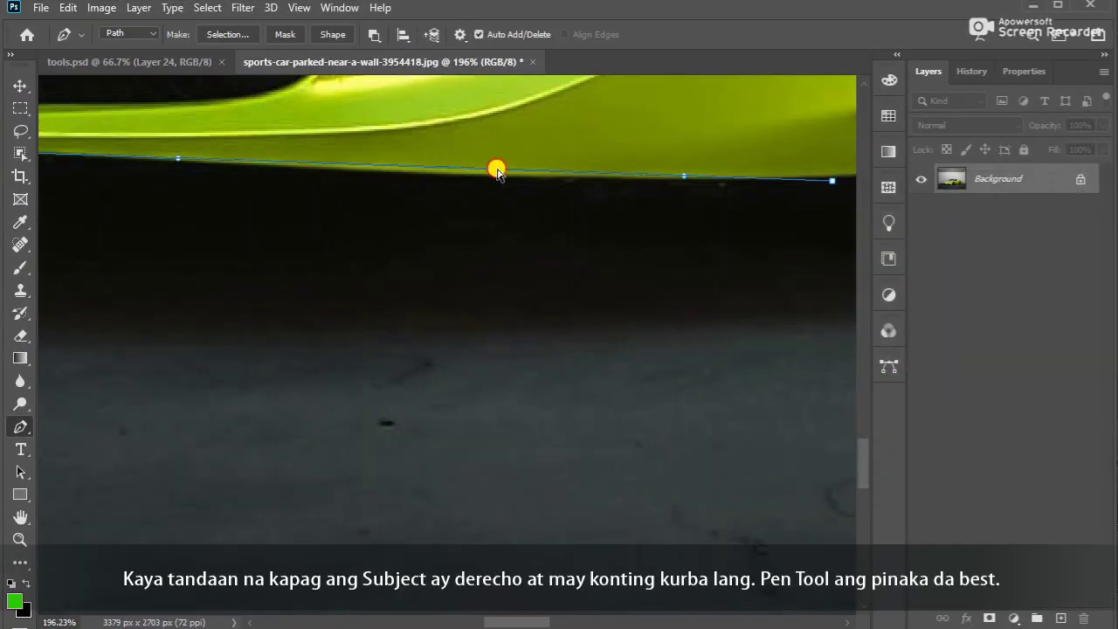
Curve the Pen path under the front tire and close it at the starting anchor behind the wheel
drag(497, 170, 0, 121)
drag(302, 187, 452, 305)
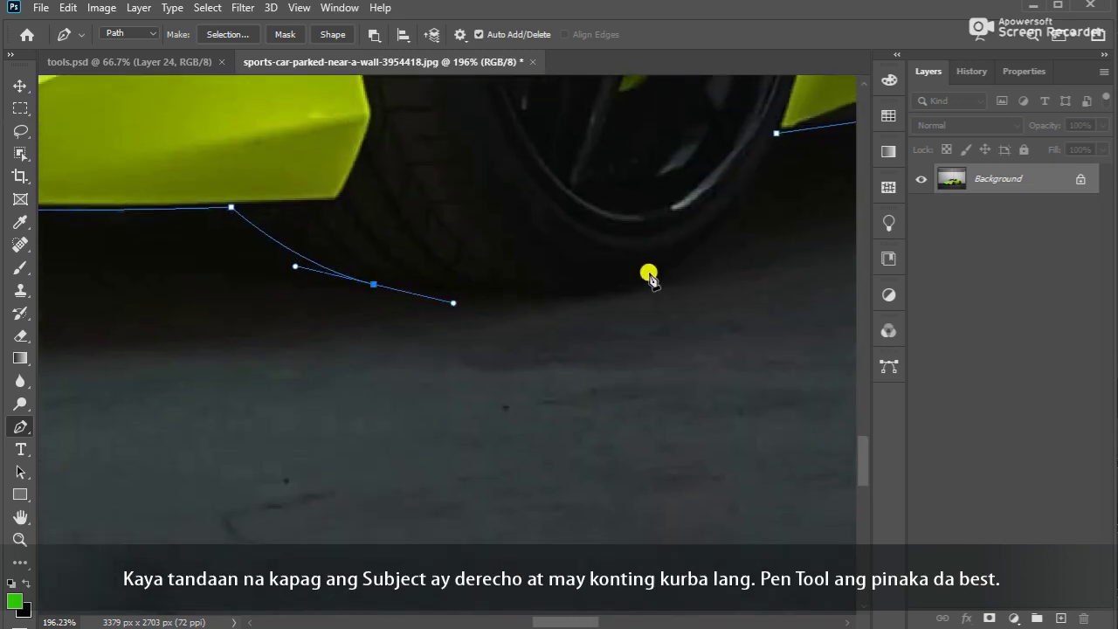
drag(678, 267, 749, 230)
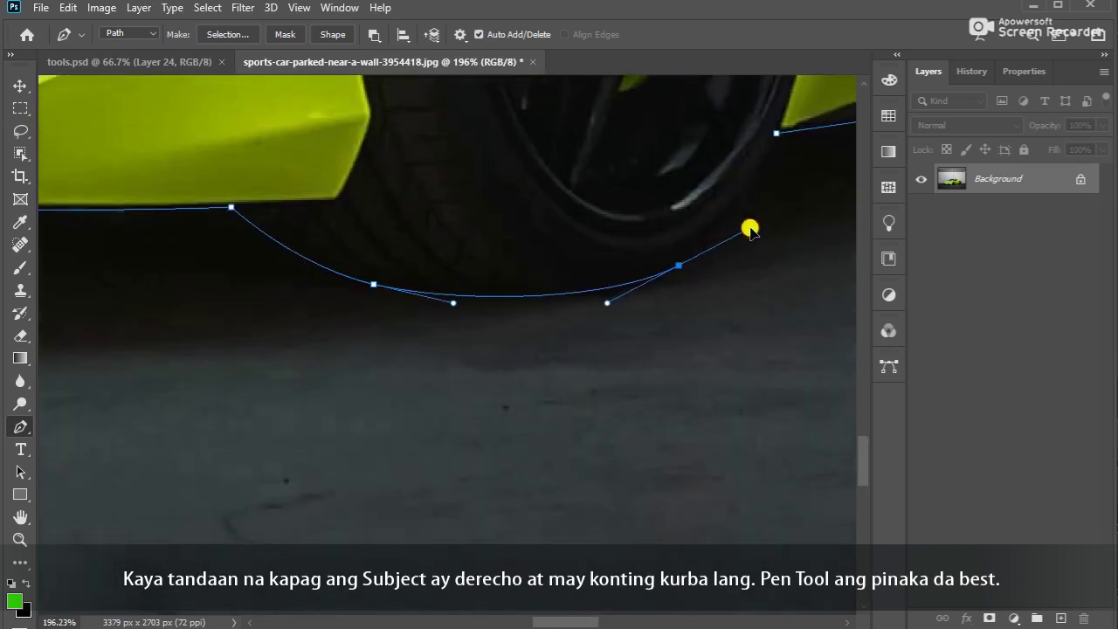
click(776, 135)
Convert the closed car path into a new anti-aliased selection with a feather radius of 0 pixels
scroll(704, 279, down, 5)
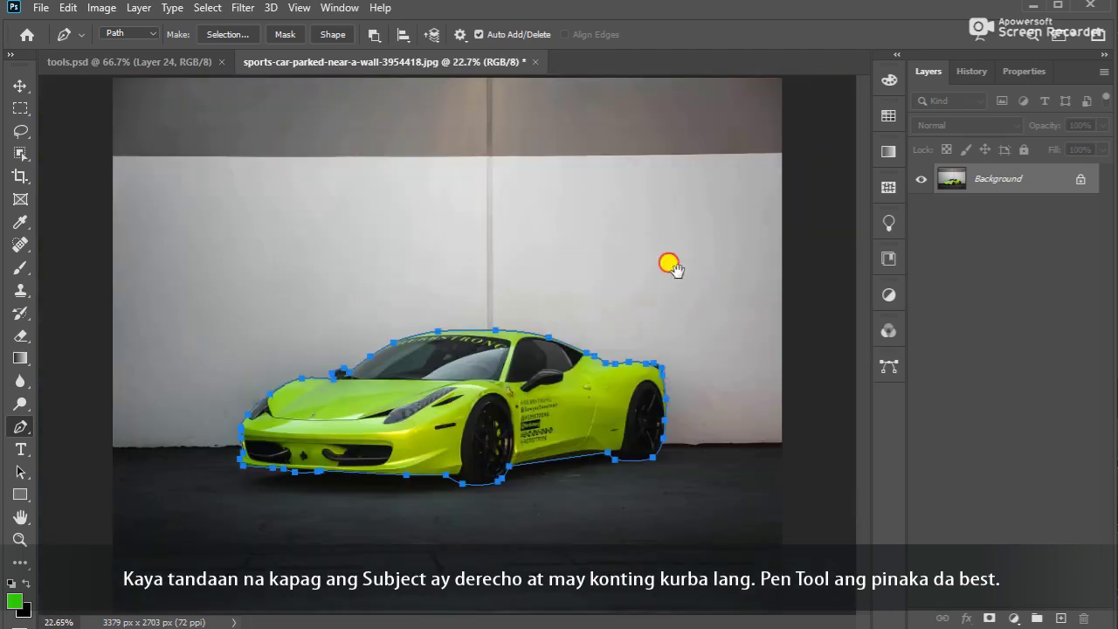
scroll(578, 400, up, 2)
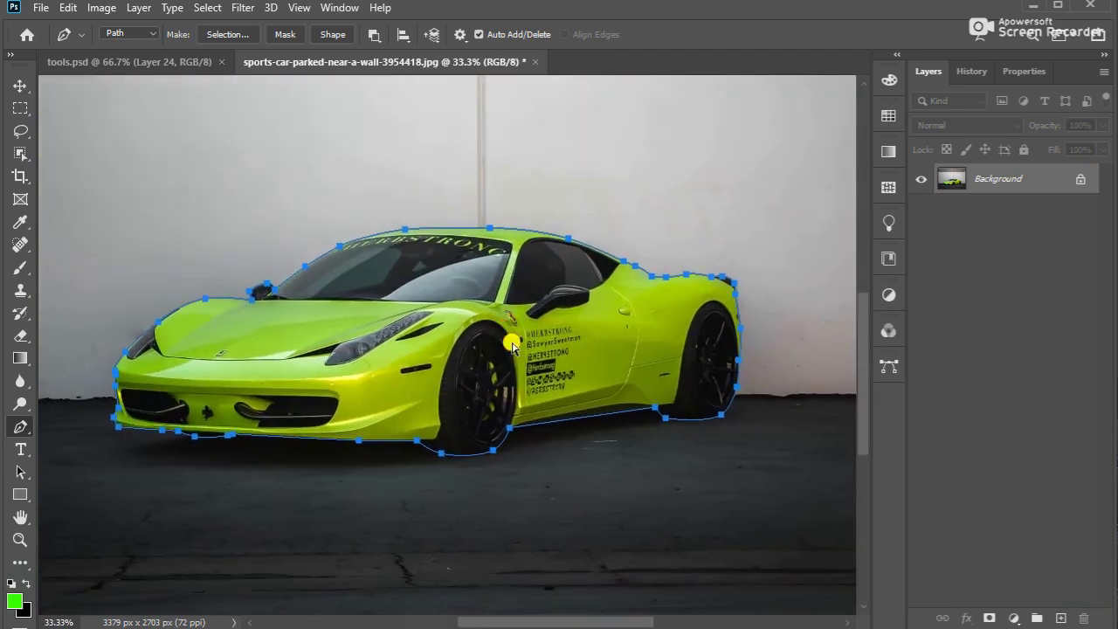
key(Return)
right_click(590, 194)
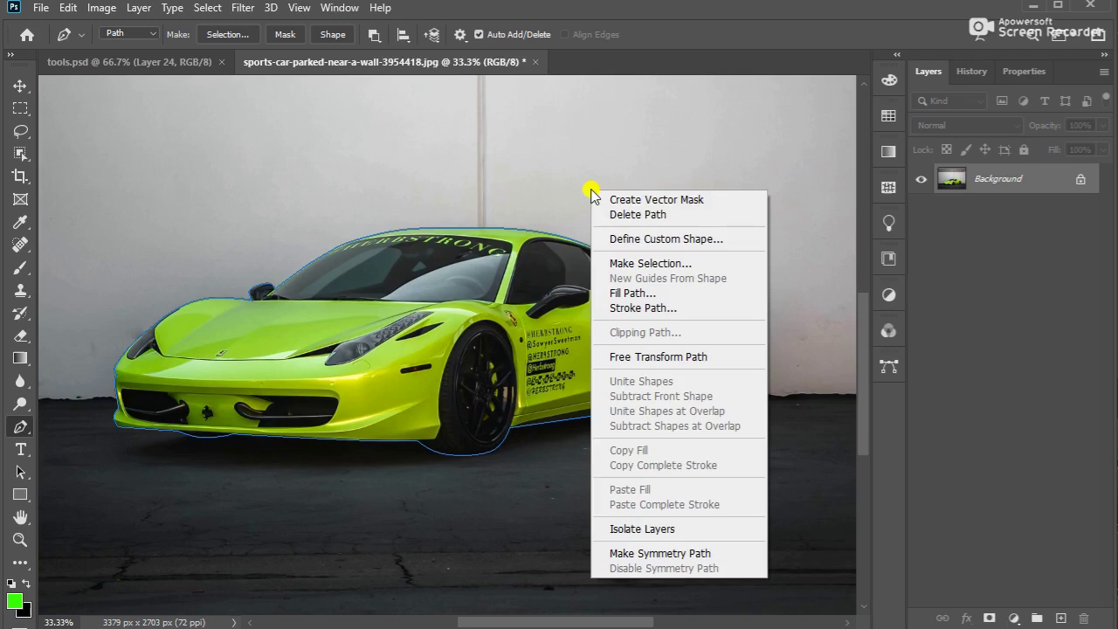
click(654, 252)
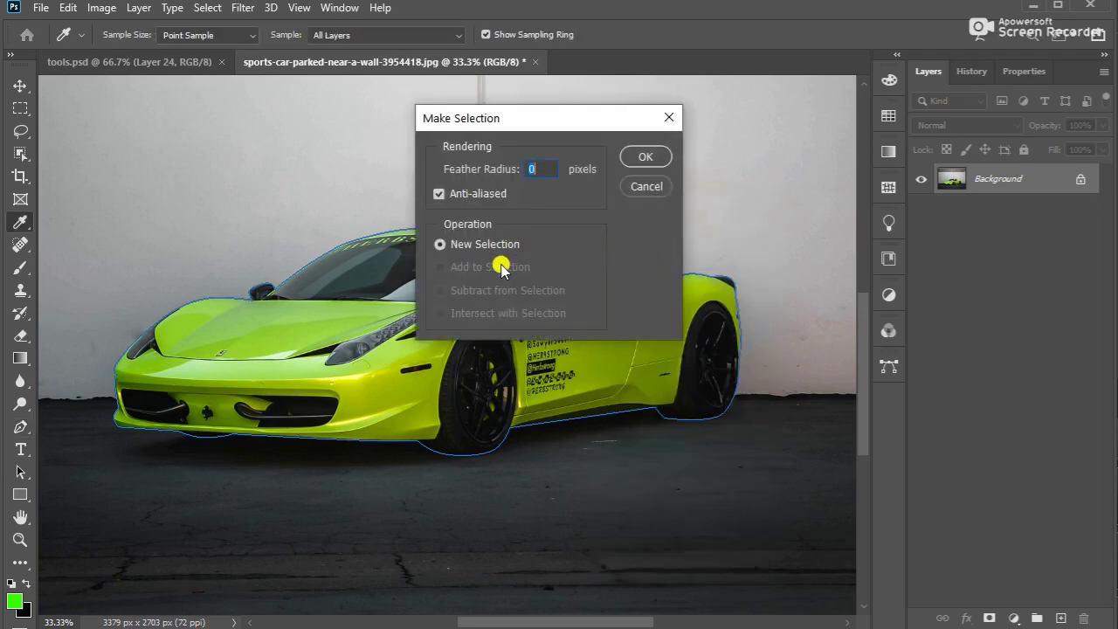
click(646, 156)
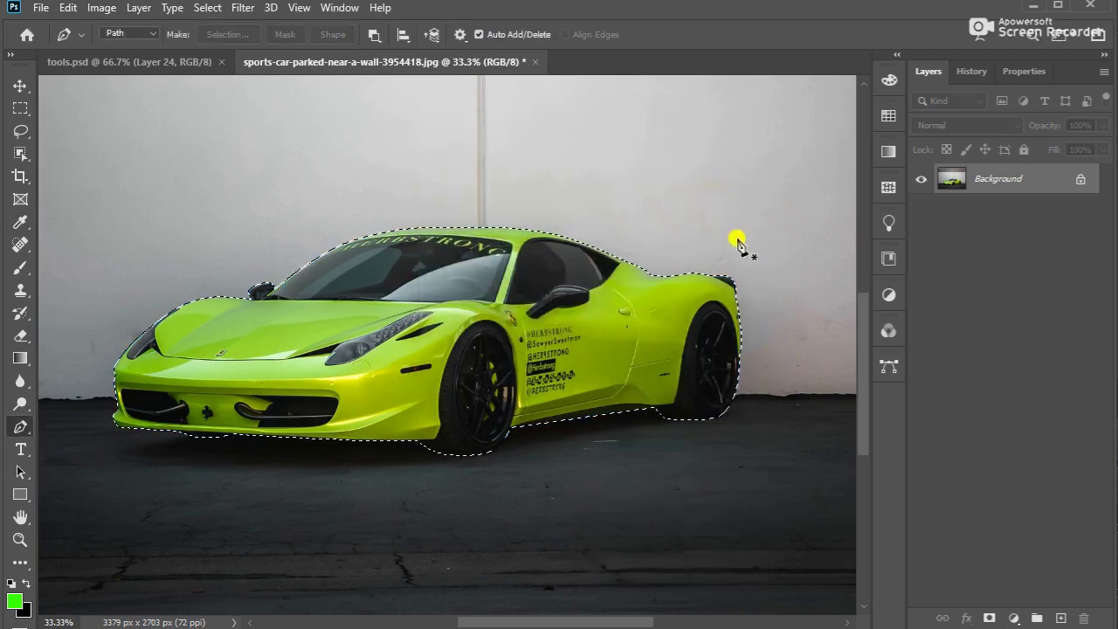